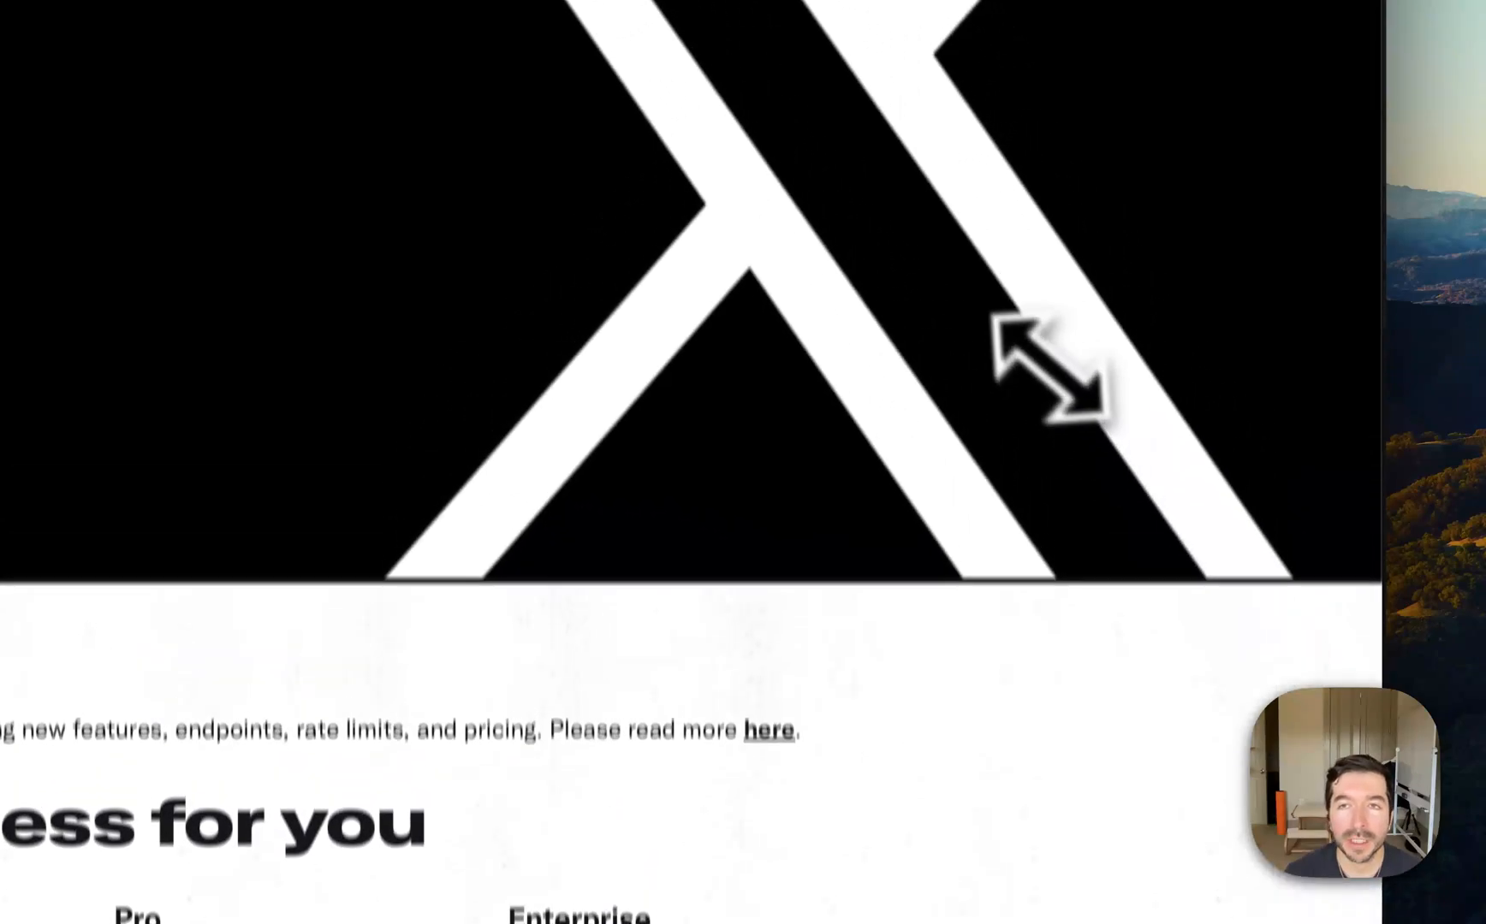
Open the Shinkai_AI_Agent app's settings from the X Developer Portal to view its user authentication.
scroll(924, 527, "down", 5)
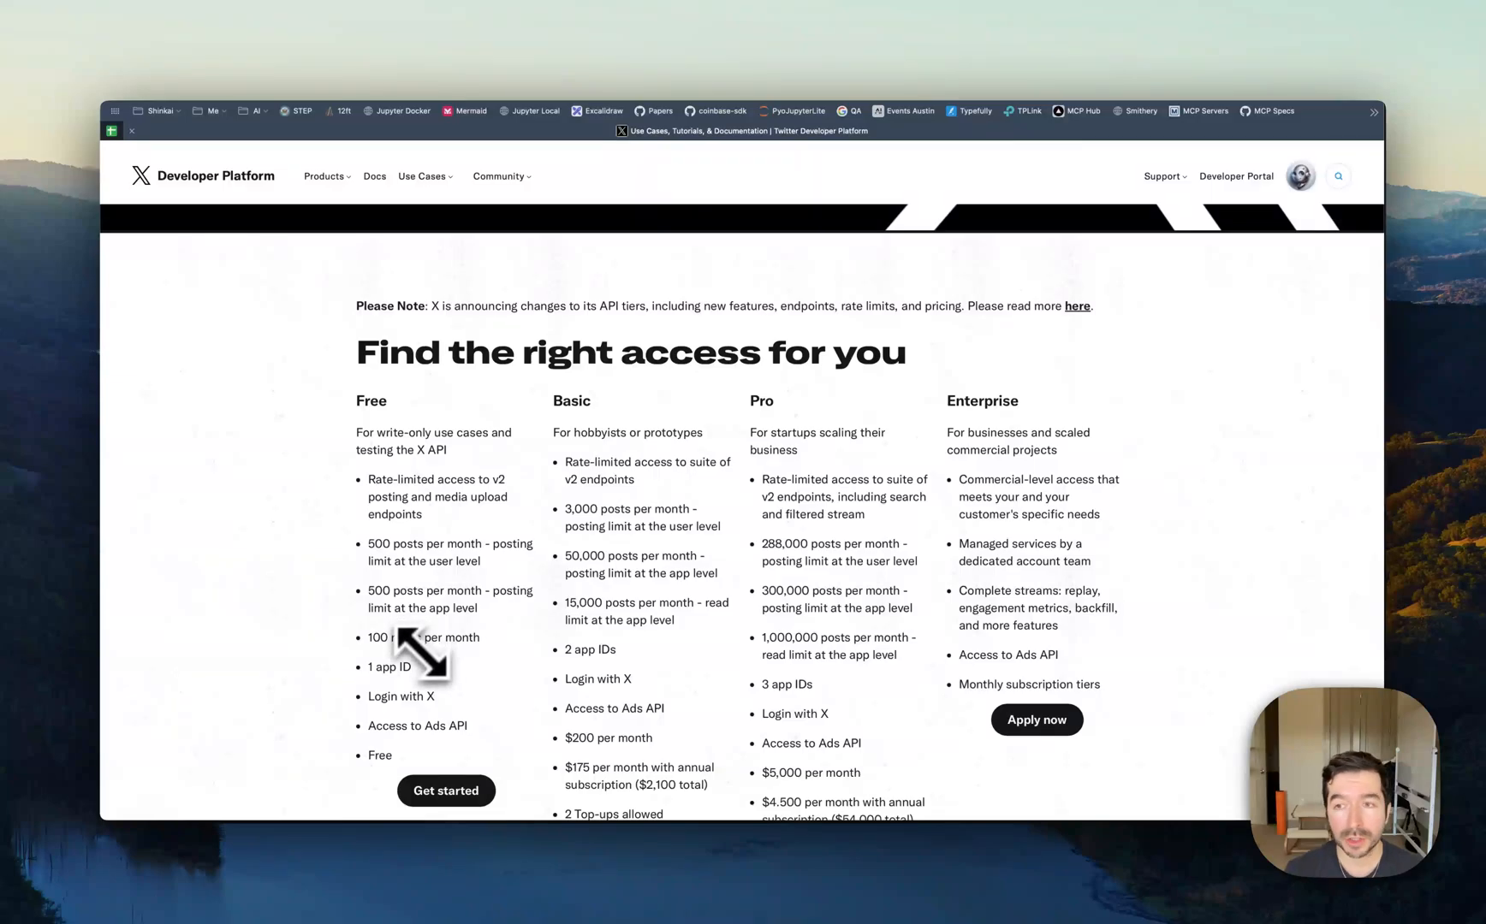
scroll(548, 544, "up", 5)
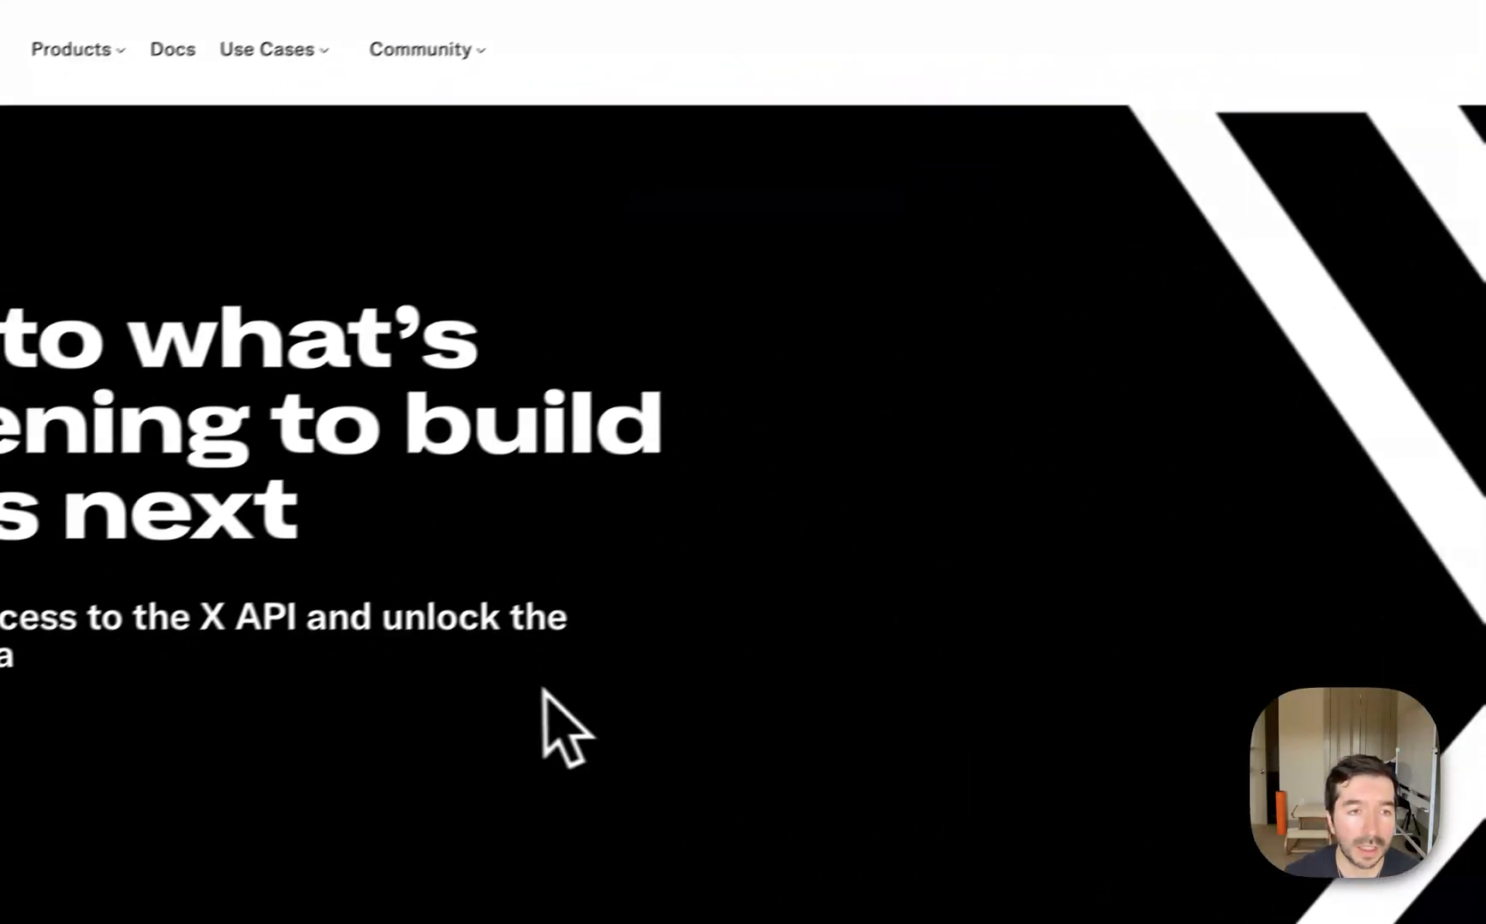
scroll(564, 711, "down", 5)
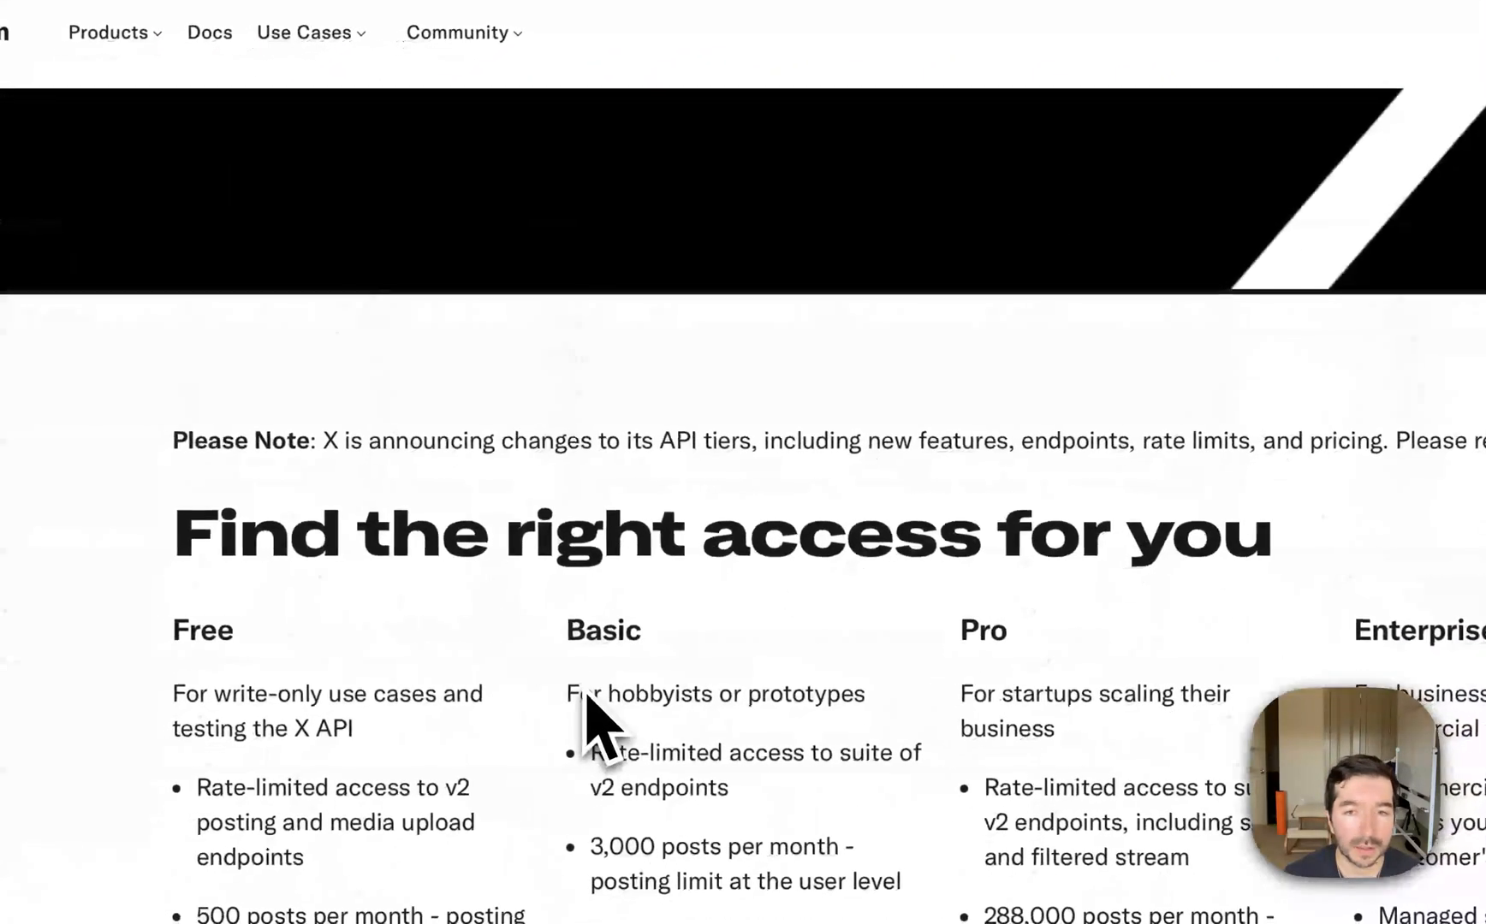
scroll(590, 706, "up", 5)
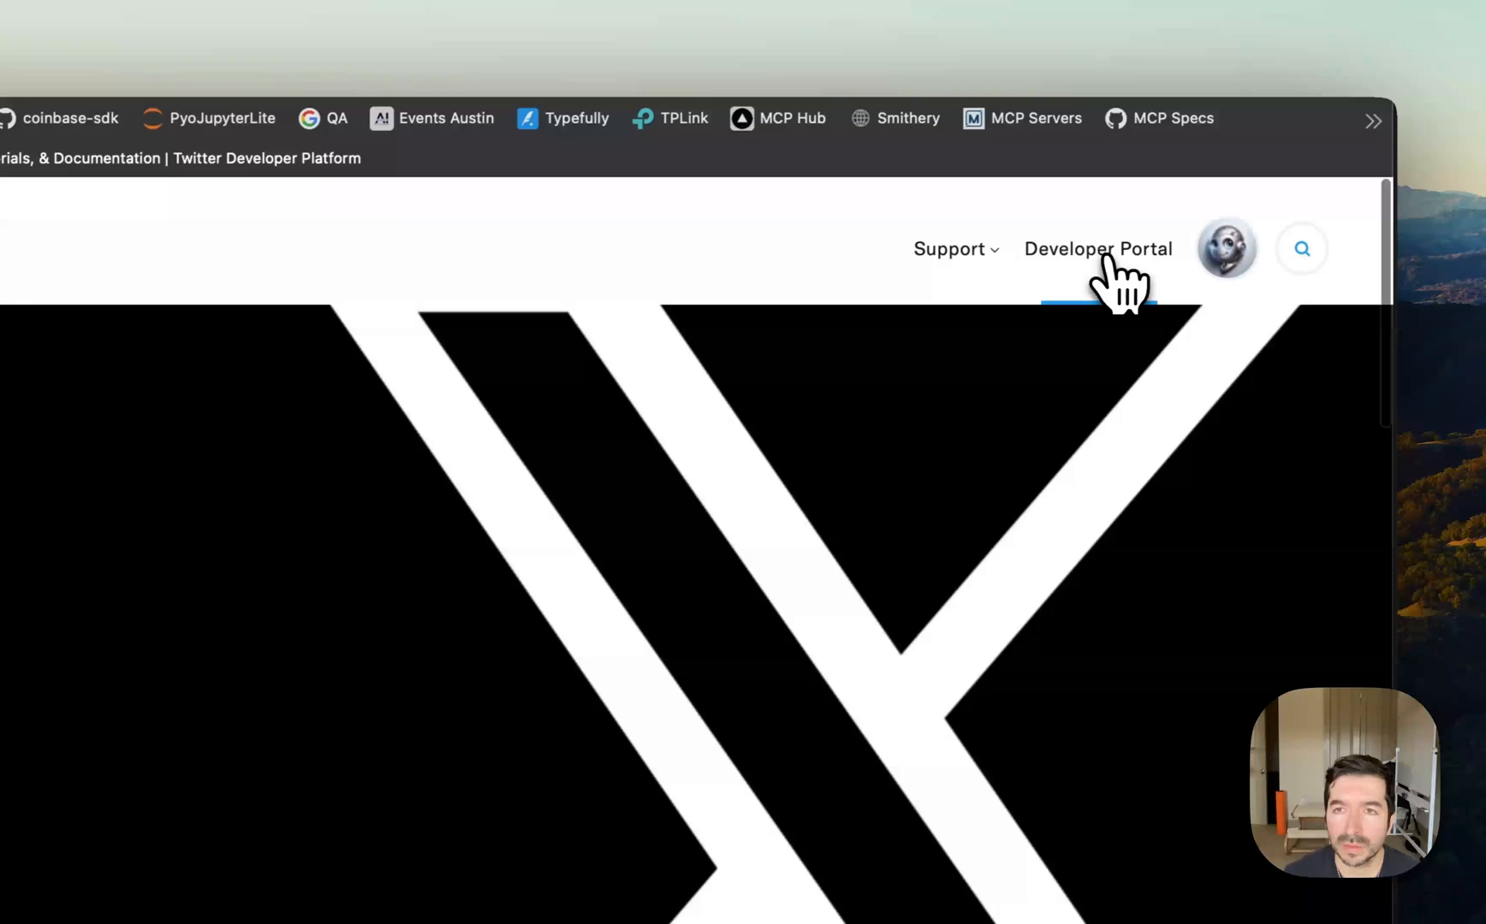
left_click(1118, 282)
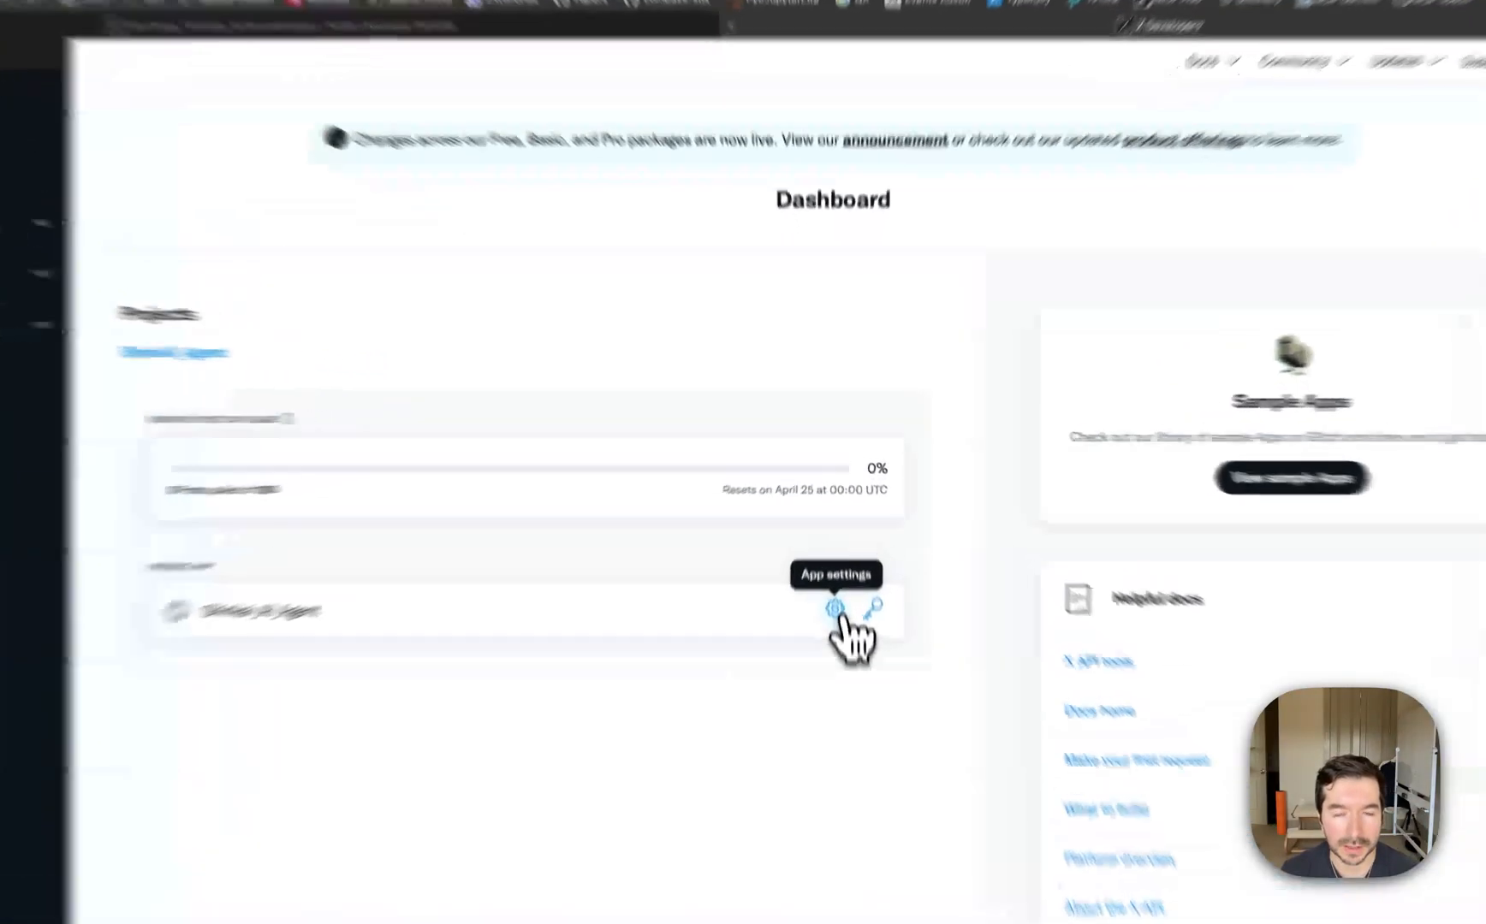
left_click(836, 550)
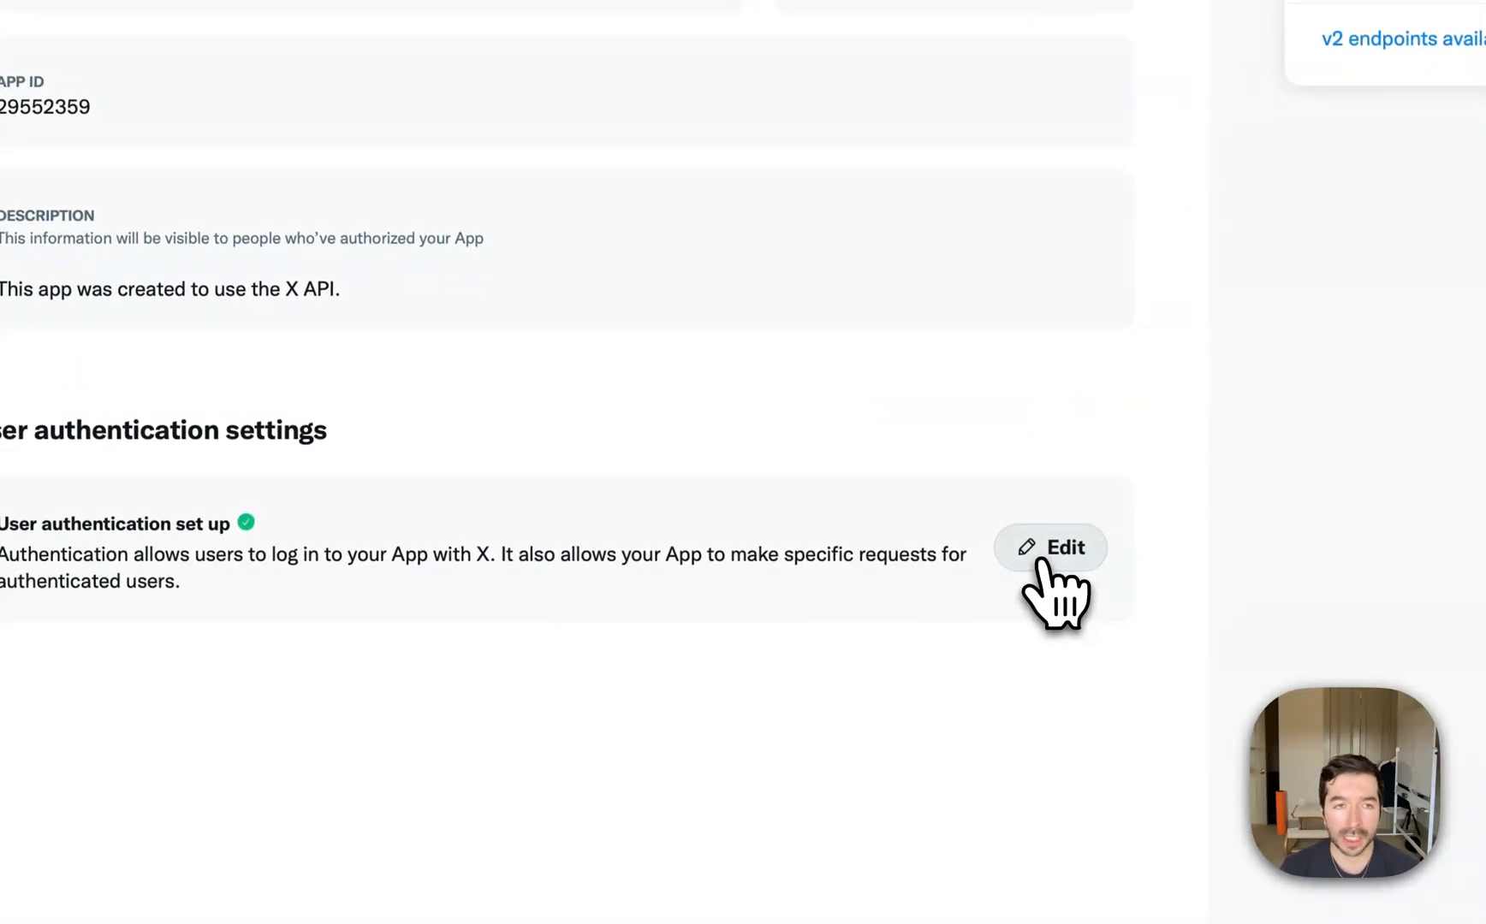
left_click(1040, 560)
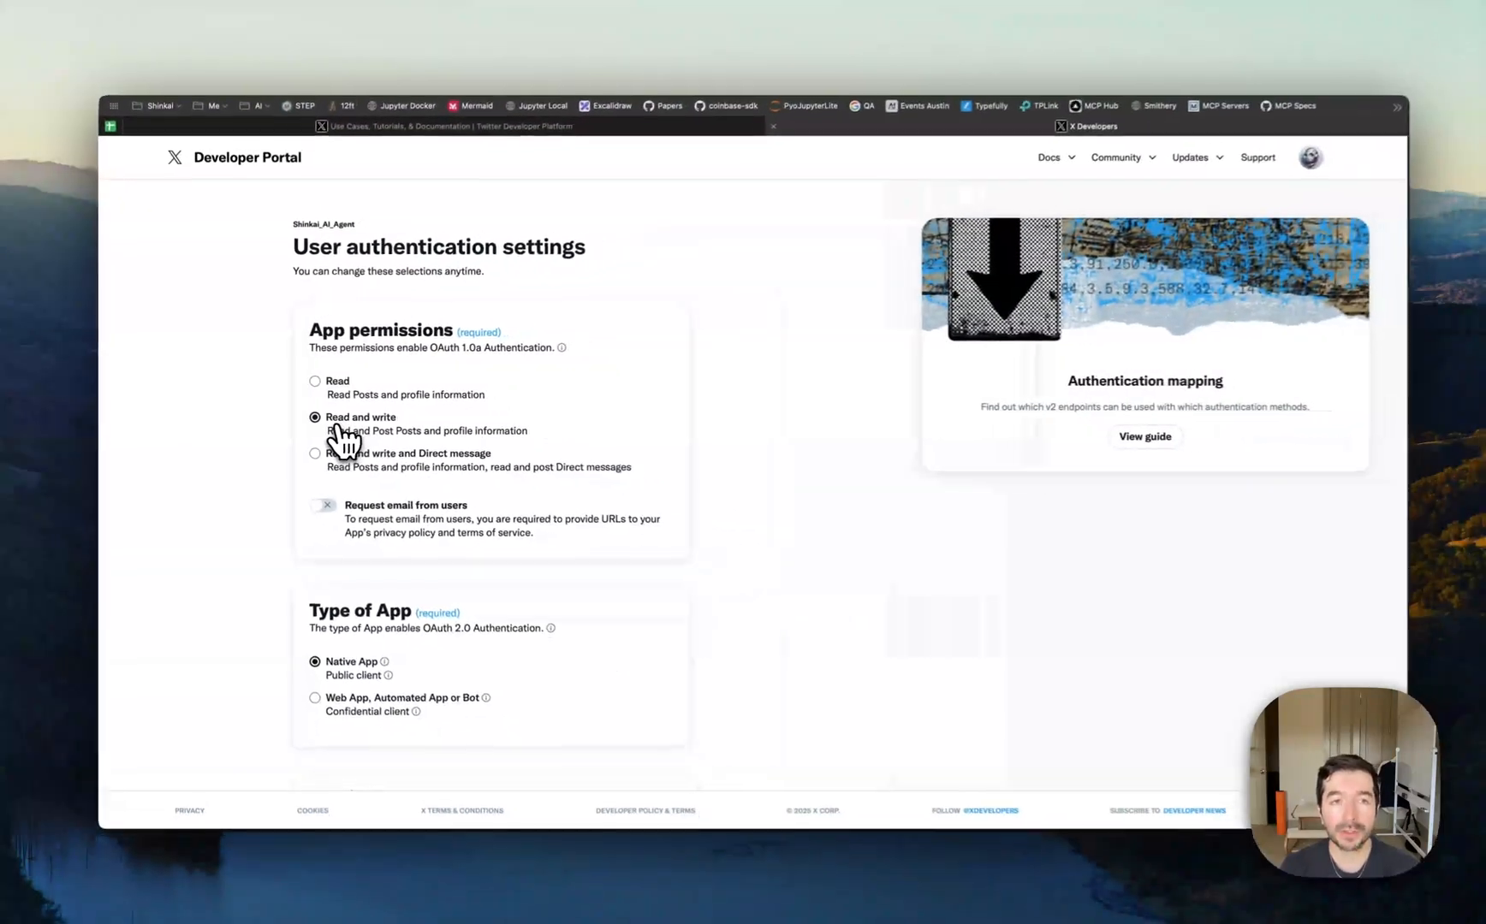
scroll(428, 441, "down", 1)
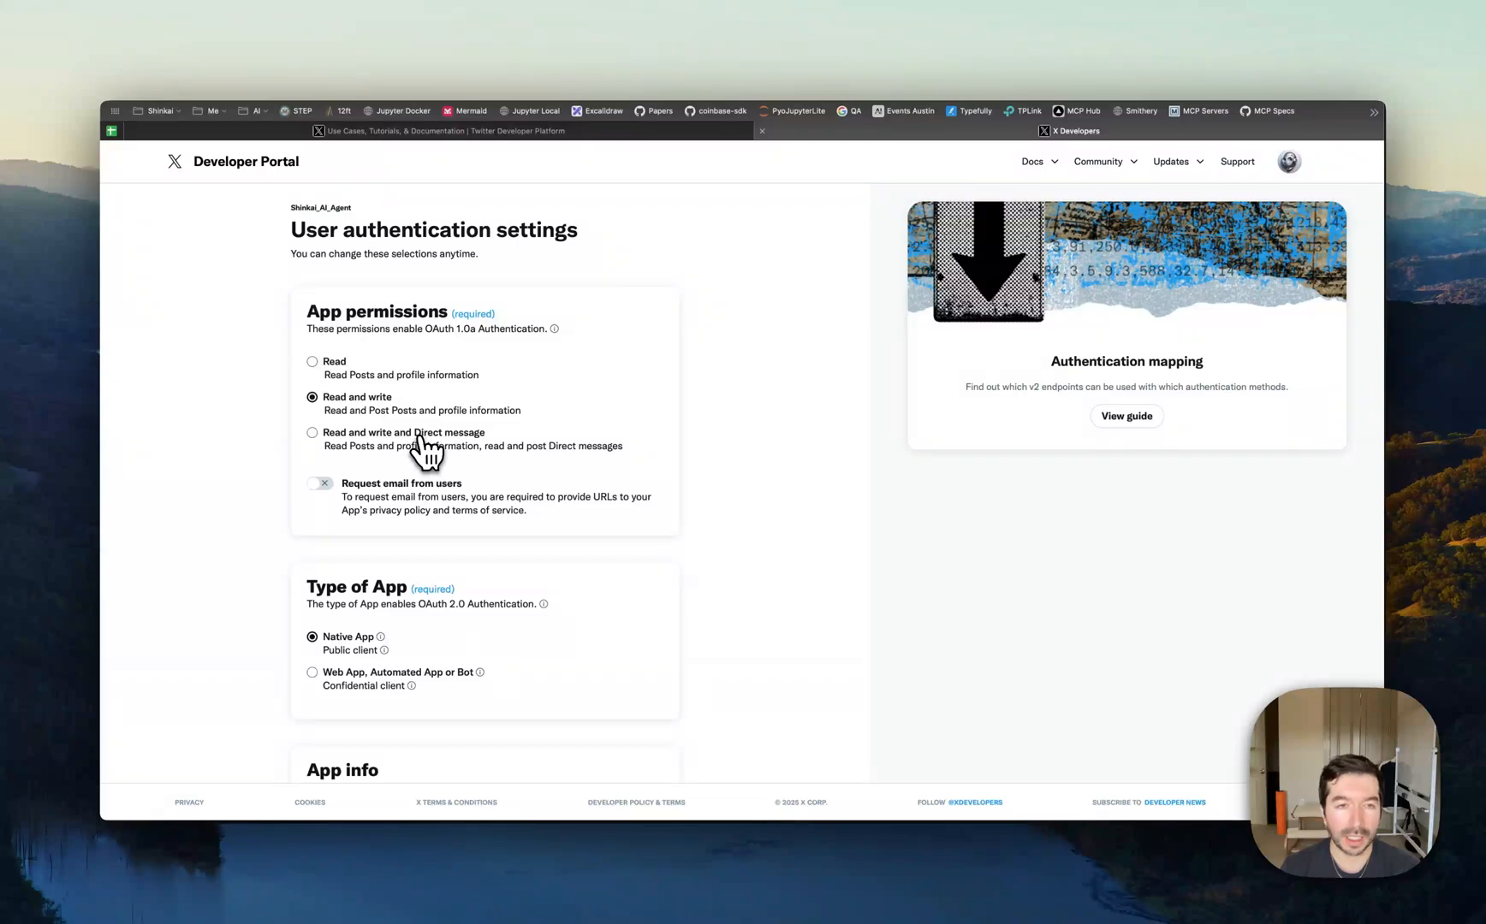
scroll(501, 446, "down", 2)
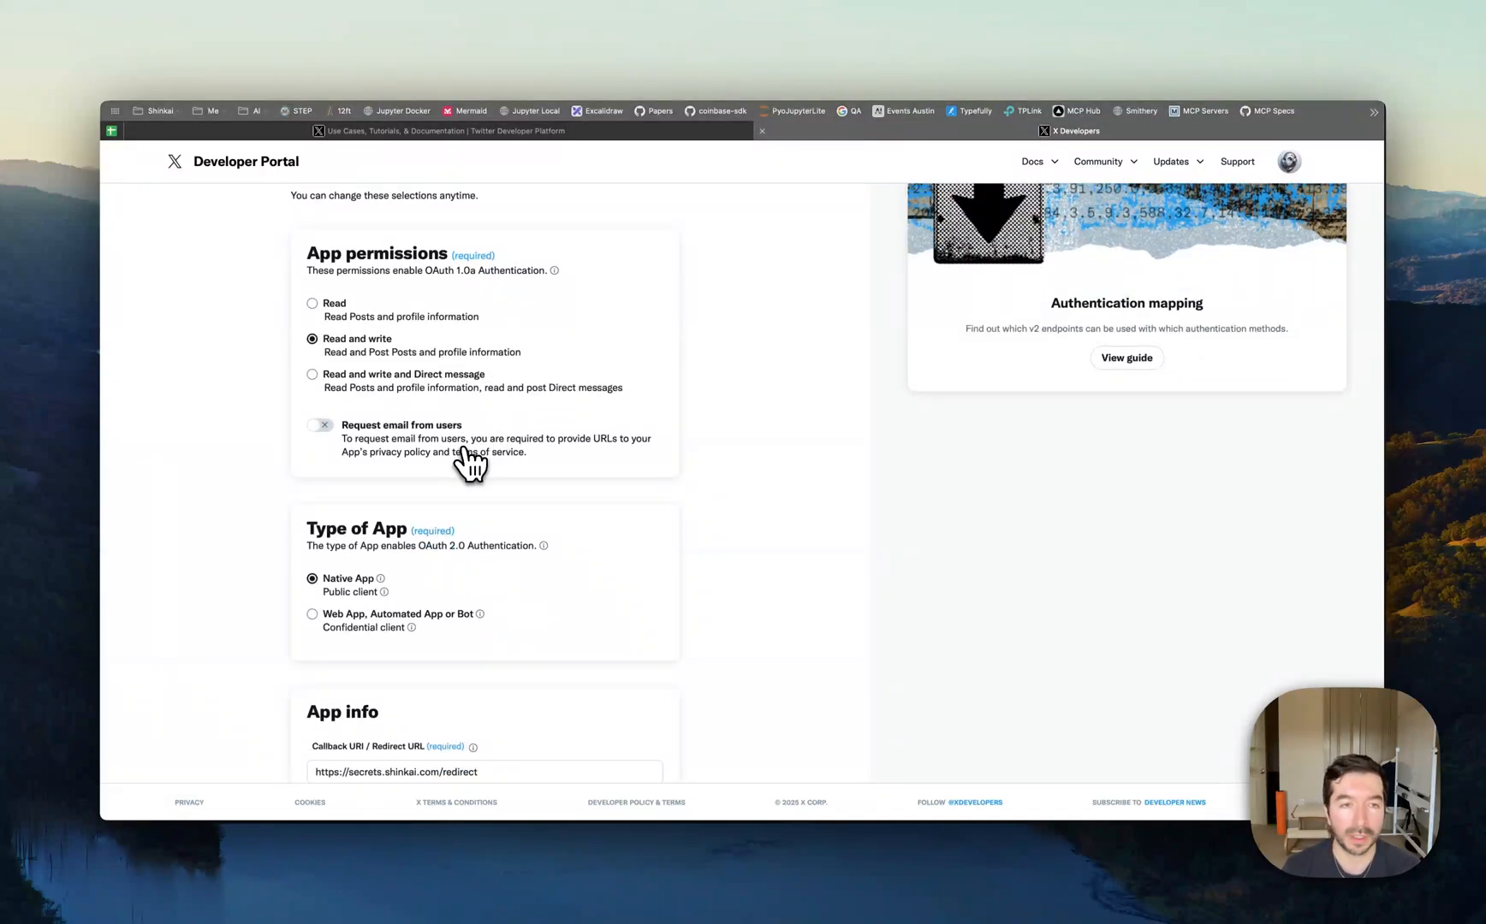
scroll(368, 565, "down", 5)
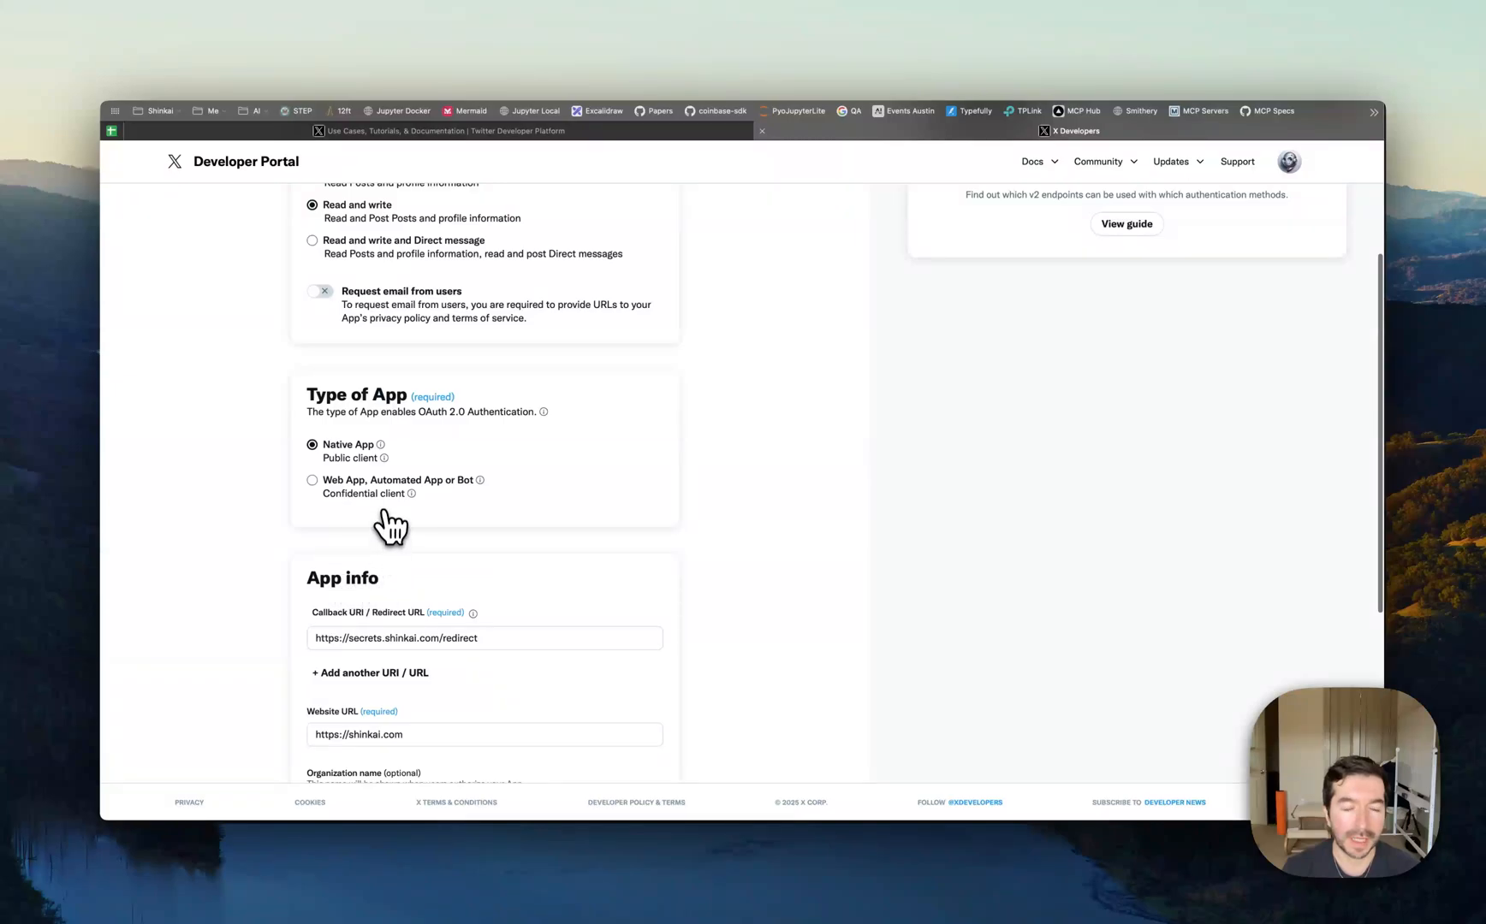
scroll(389, 526, "down", 5)
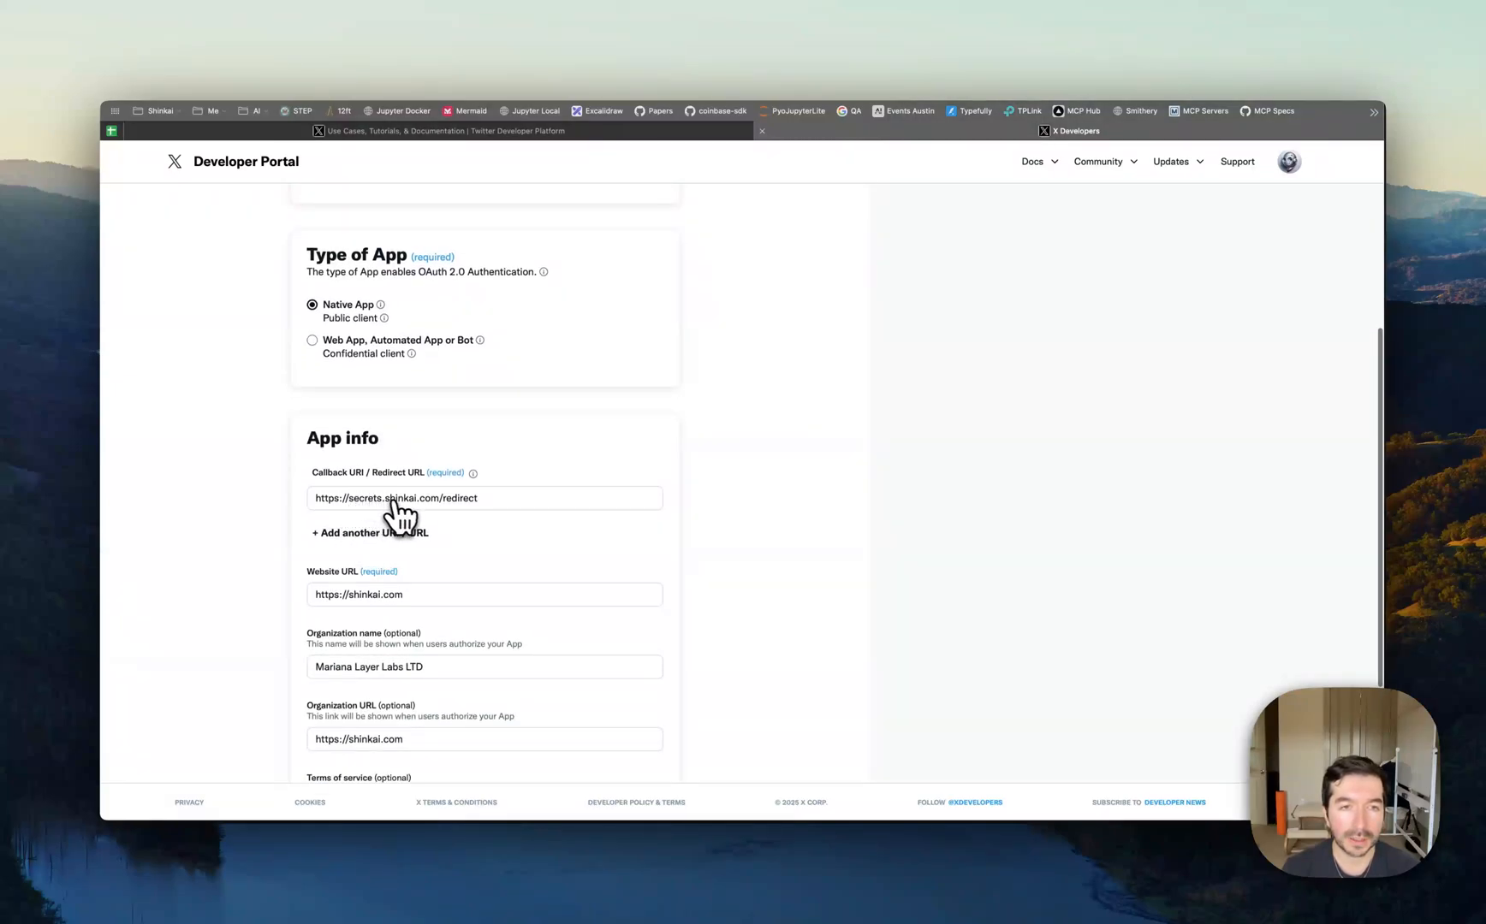
scroll(496, 524, "down", 5)
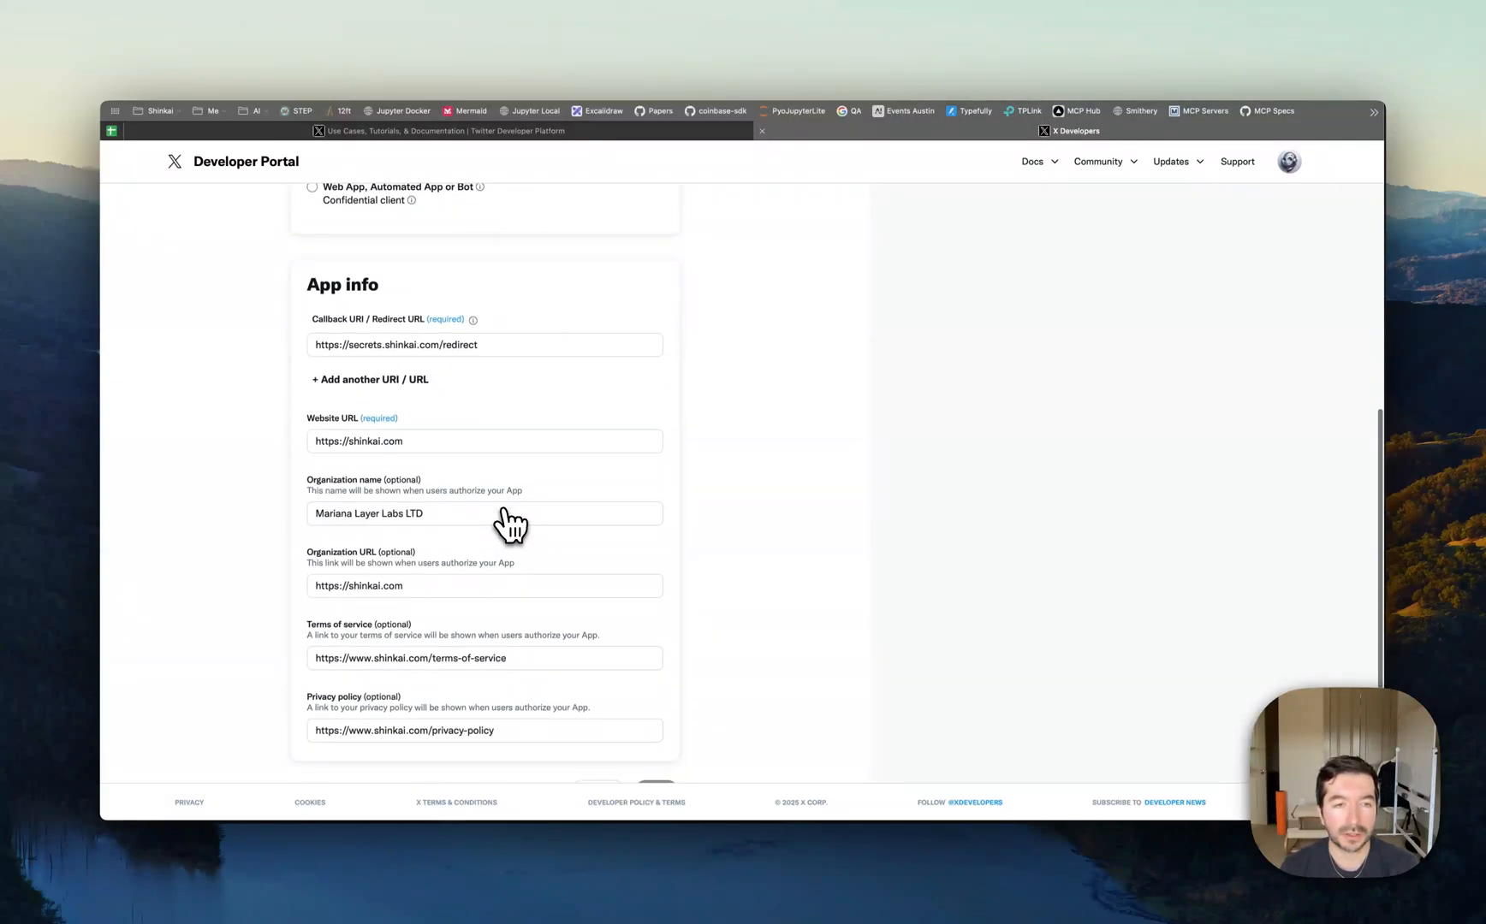
scroll(505, 695, "down", 3)
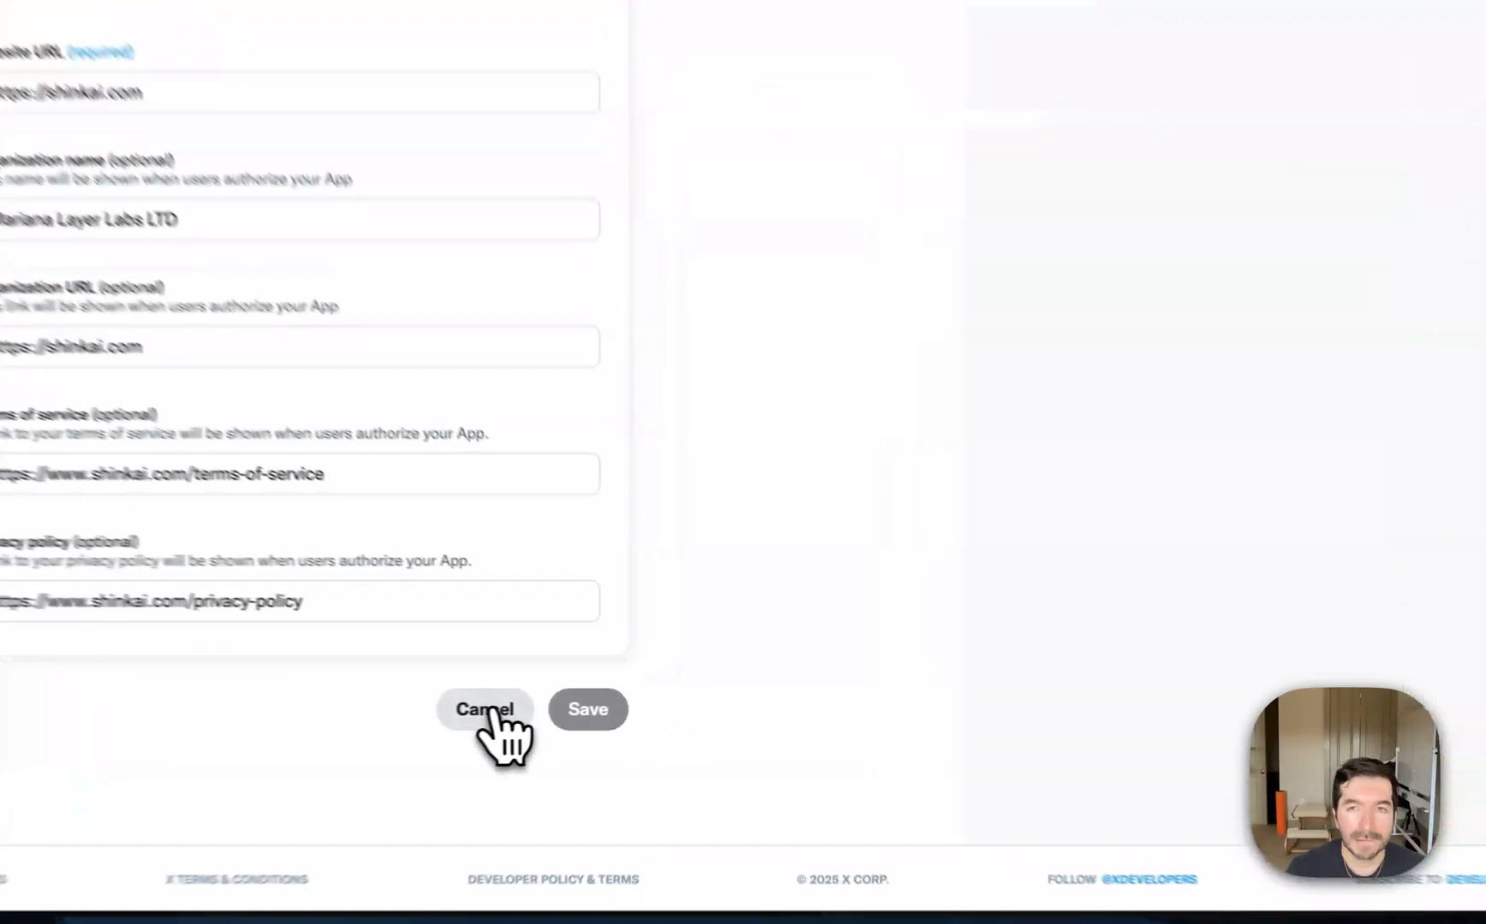
left_click(599, 707)
Show the app's Keys and tokens page with its OAuth 2.0 Client ID and Client Secret.
scroll(427, 683, "down", 3)
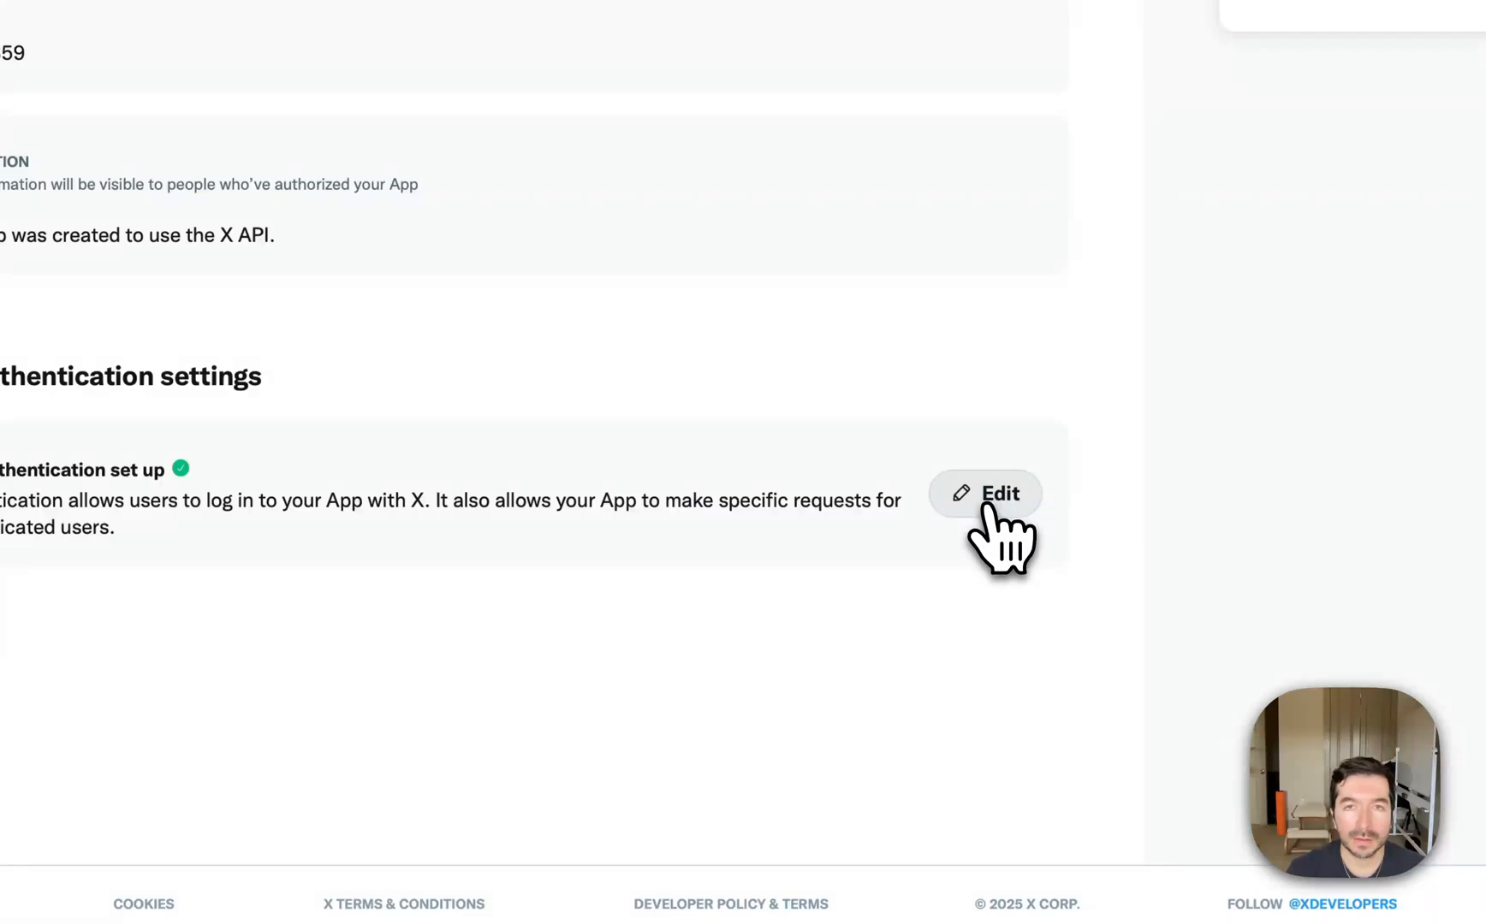
left_click(766, 373)
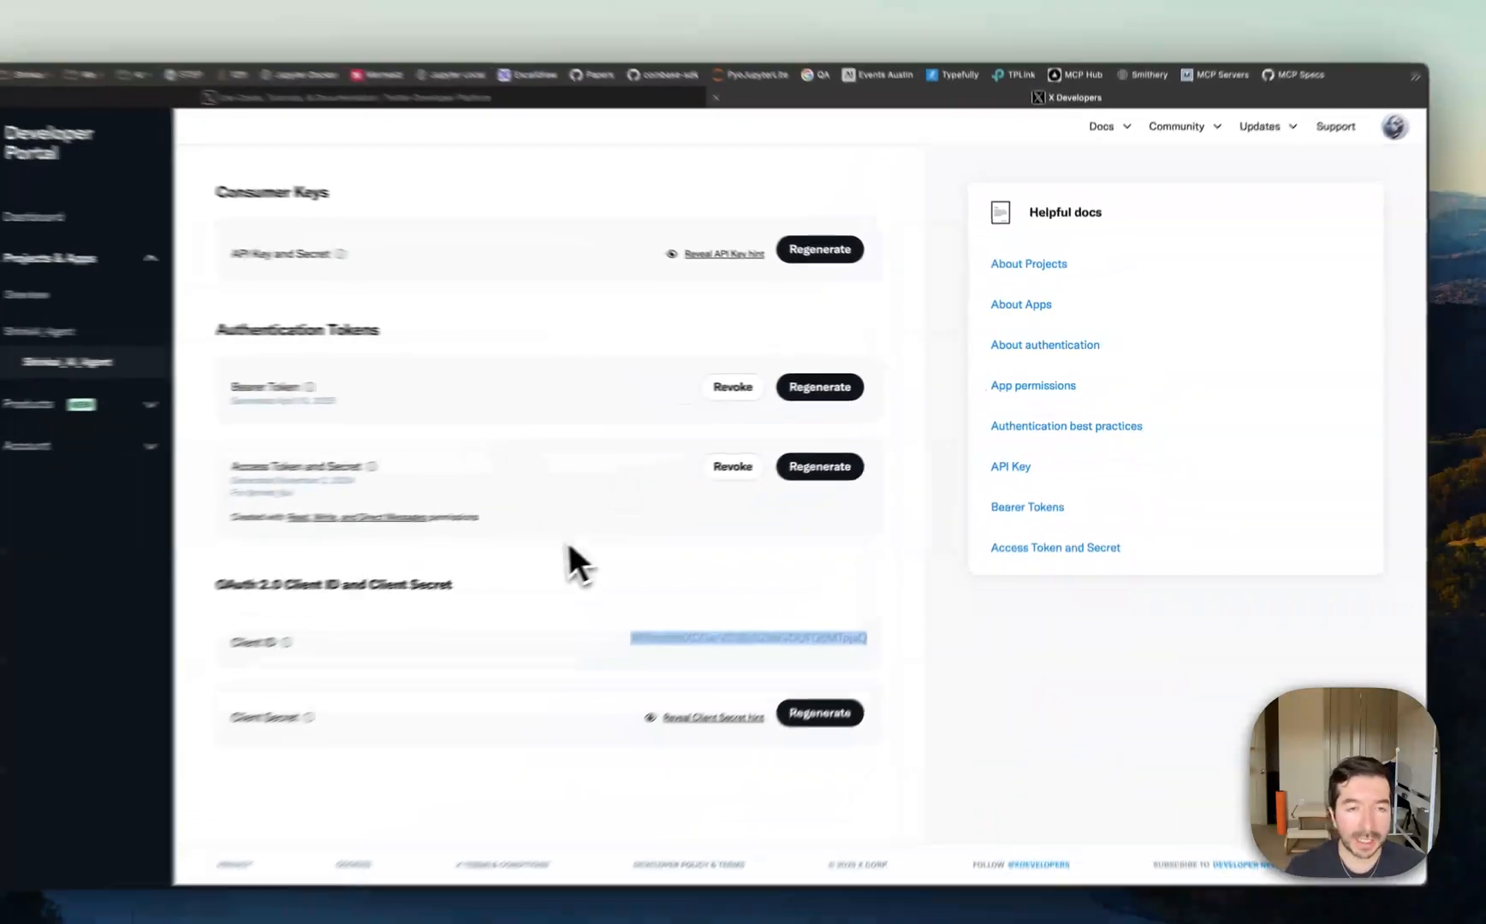
mouse_move(380, 611)
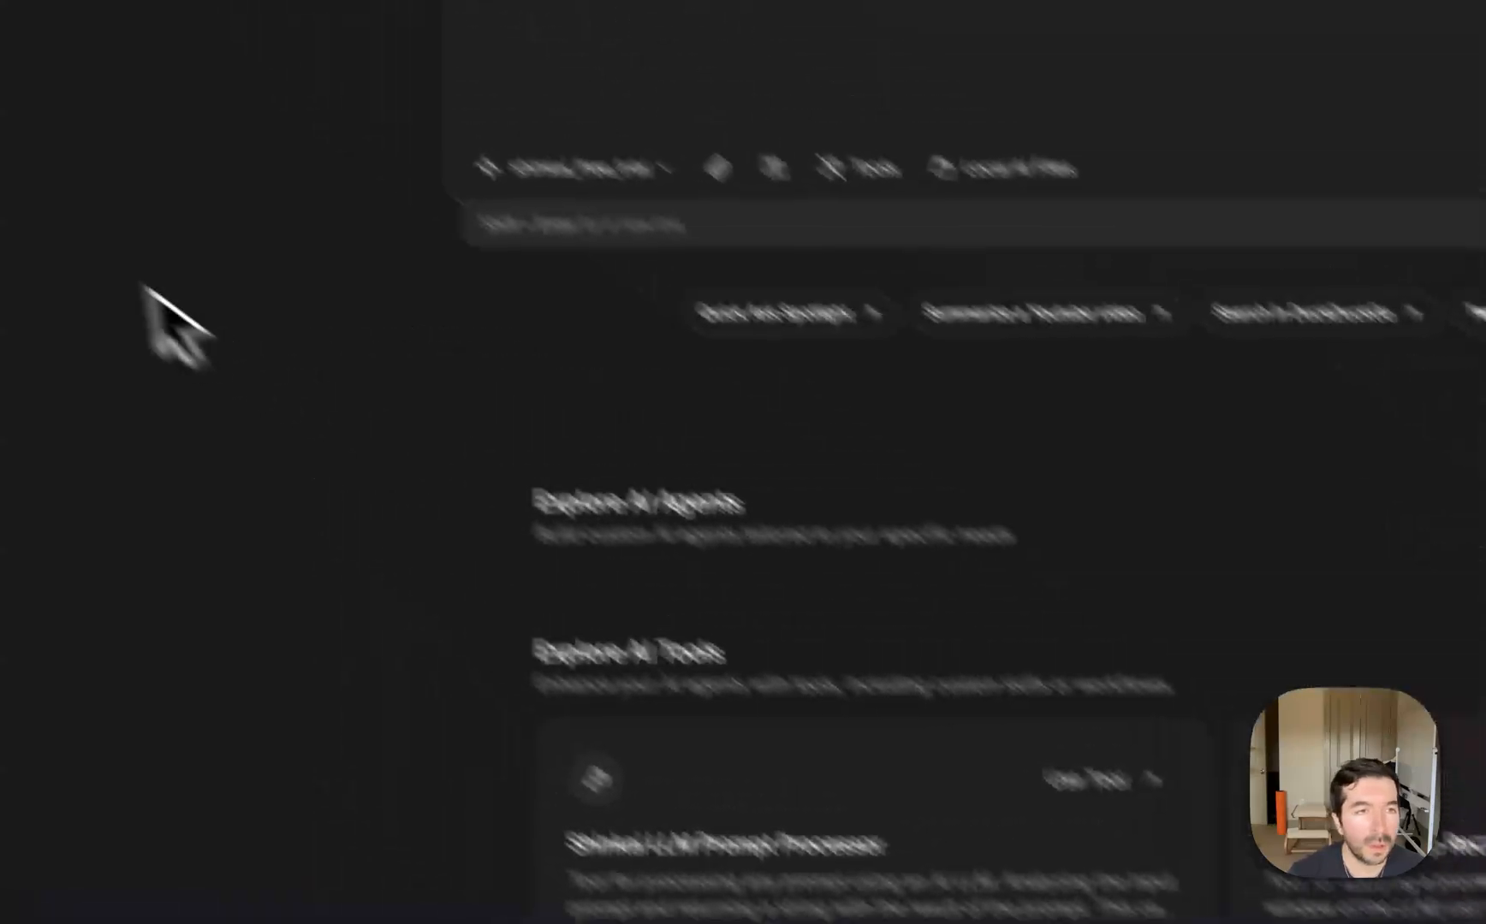
Paste the app's Client ID into the X/Twitter Post tool's OAuth & Permissions settings.
left_click(52, 26)
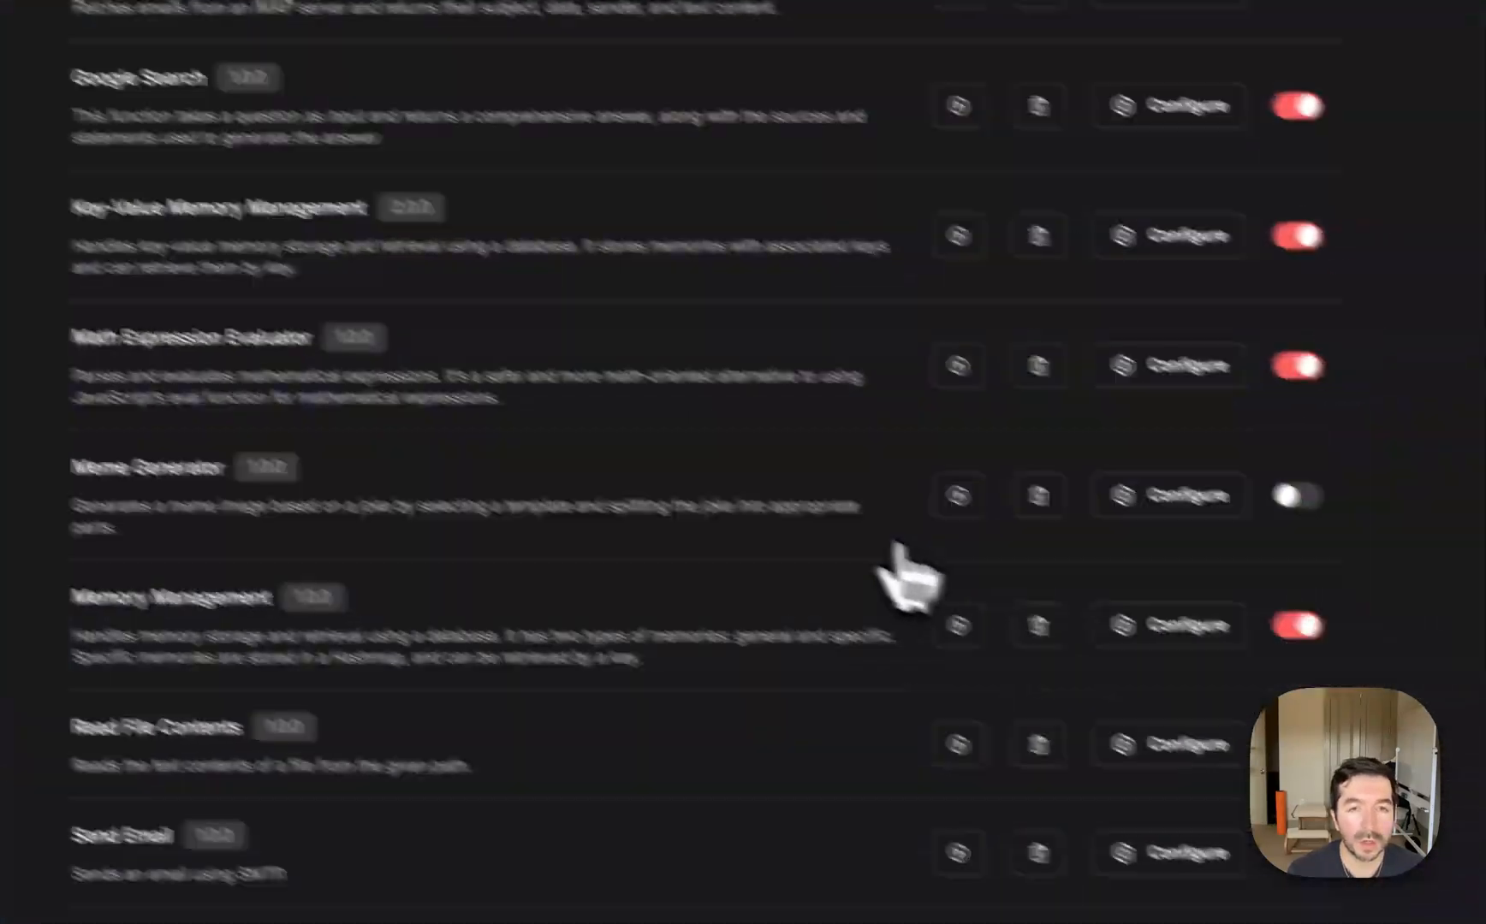
scroll(779, 514, "down", 15)
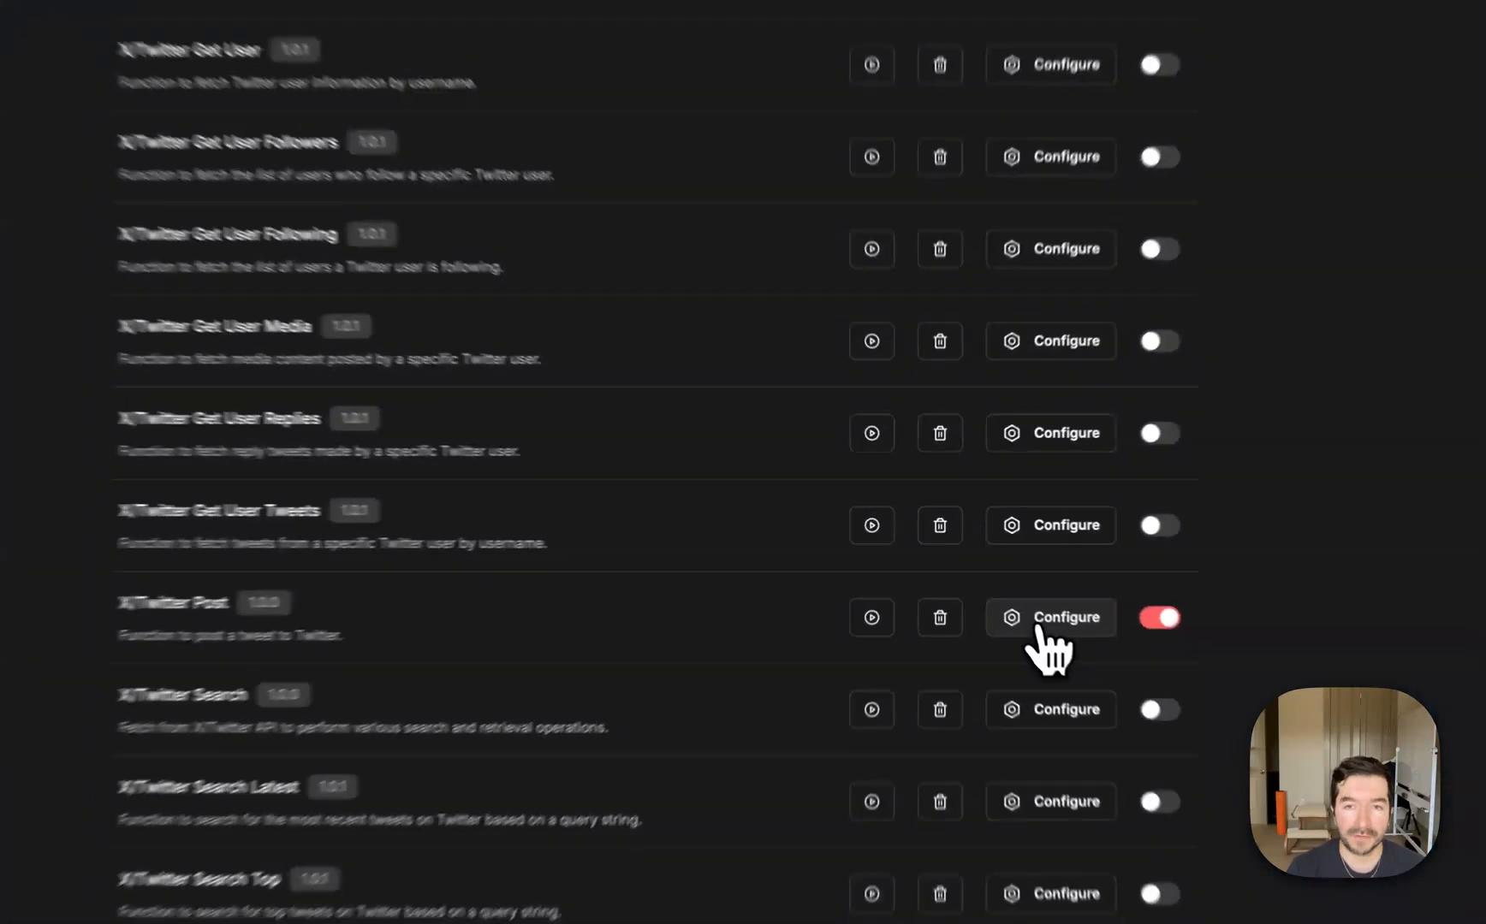
left_click(994, 571)
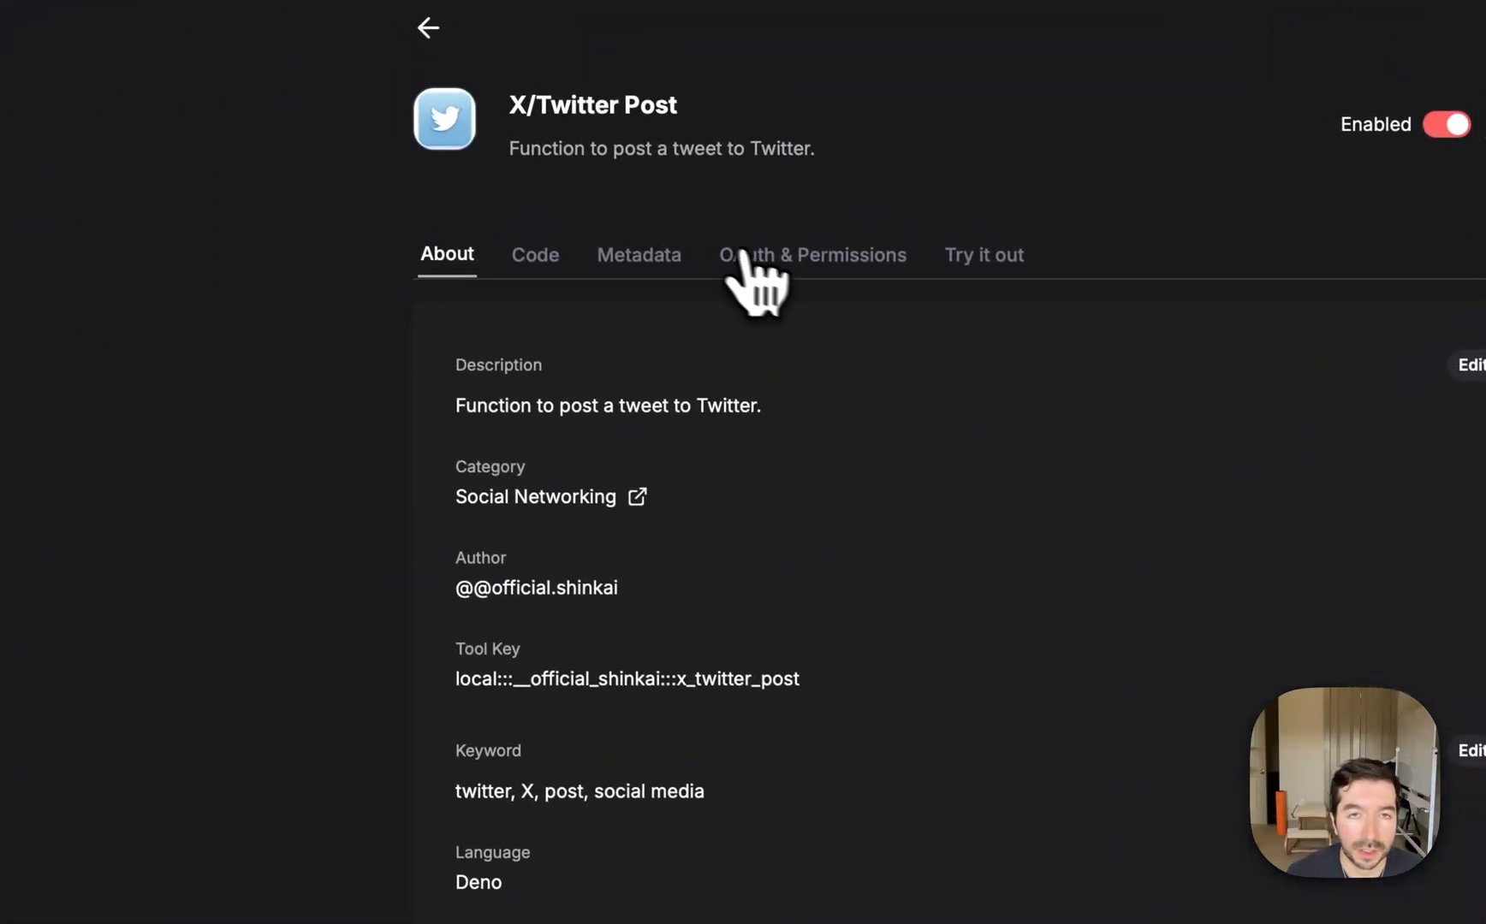
left_click(770, 262)
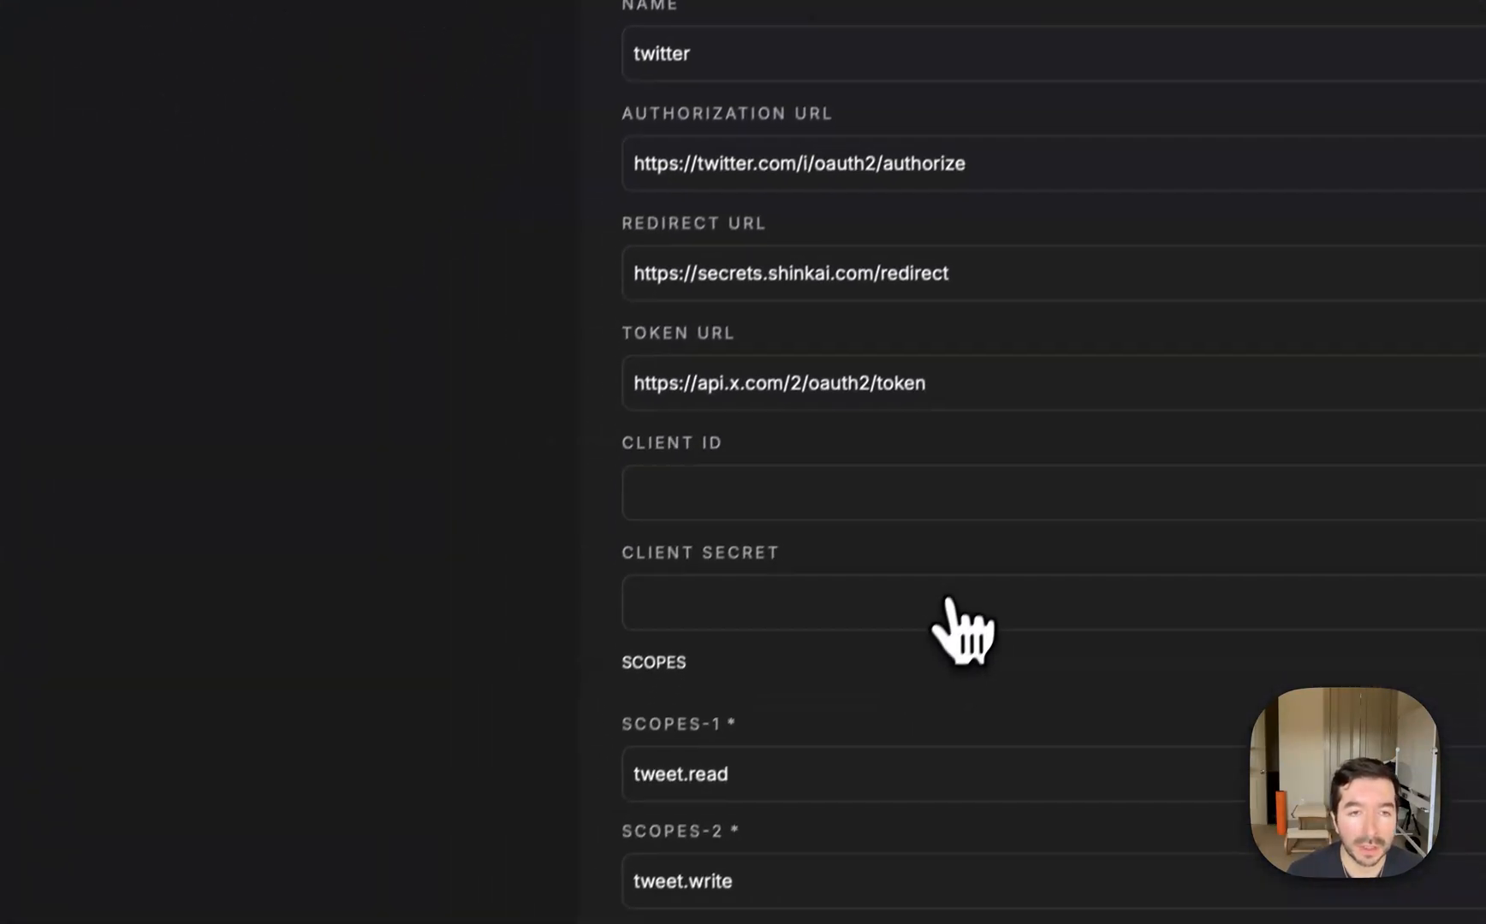
left_click(745, 505)
type("WF8zdWNXOGxrVS1RbGZIdkVDUFQ6MTpjaQ")
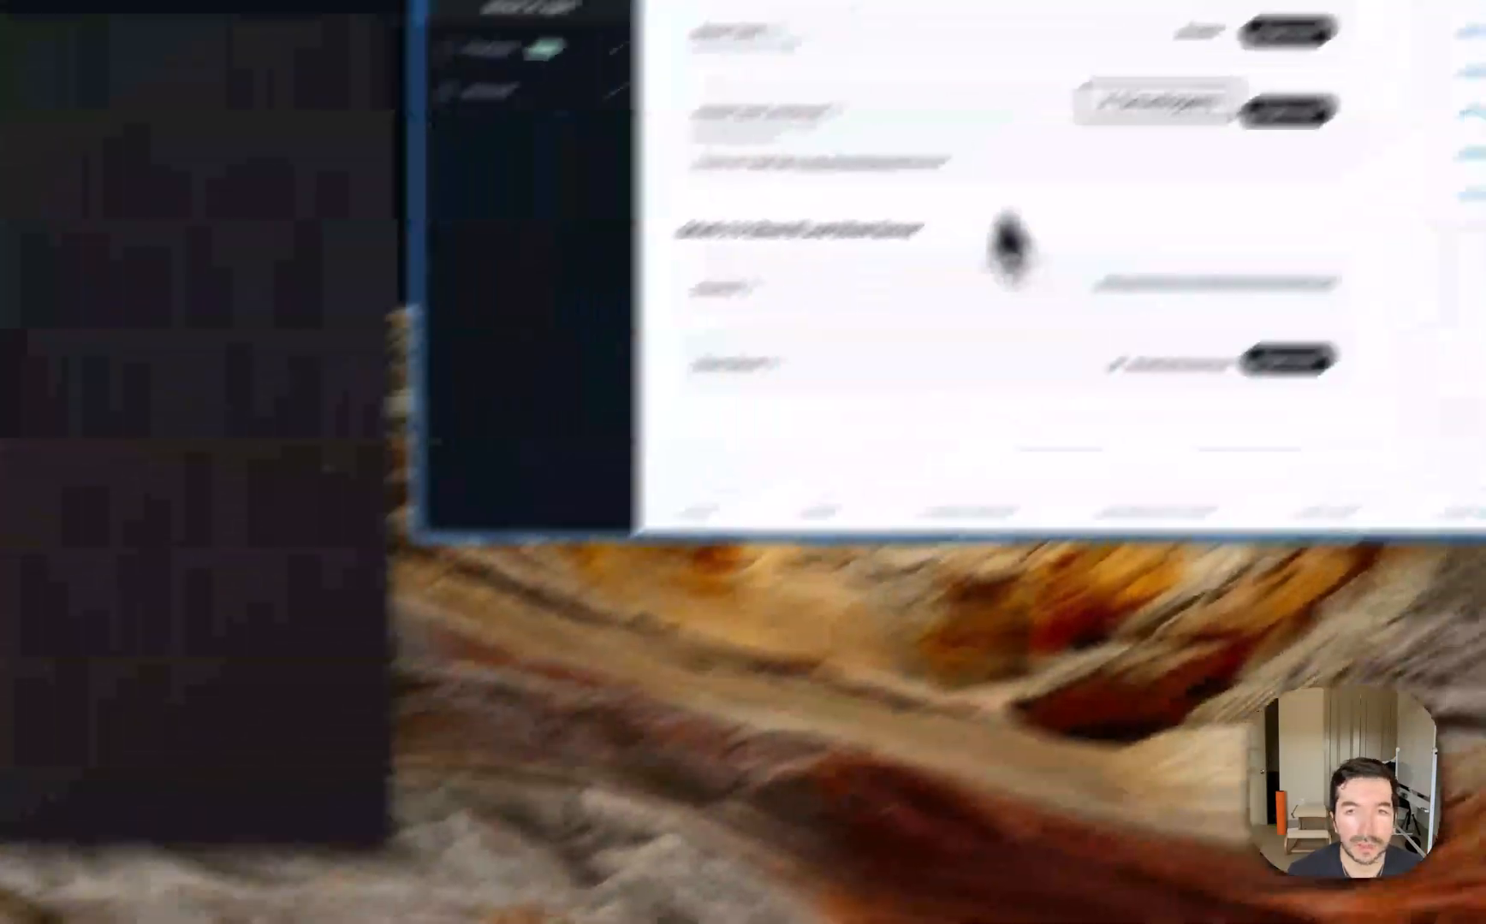
Regenerate the OAuth 2.0 client secret, paste it into X/Twitter Post's Client Secret, and save.
left_click(796, 522)
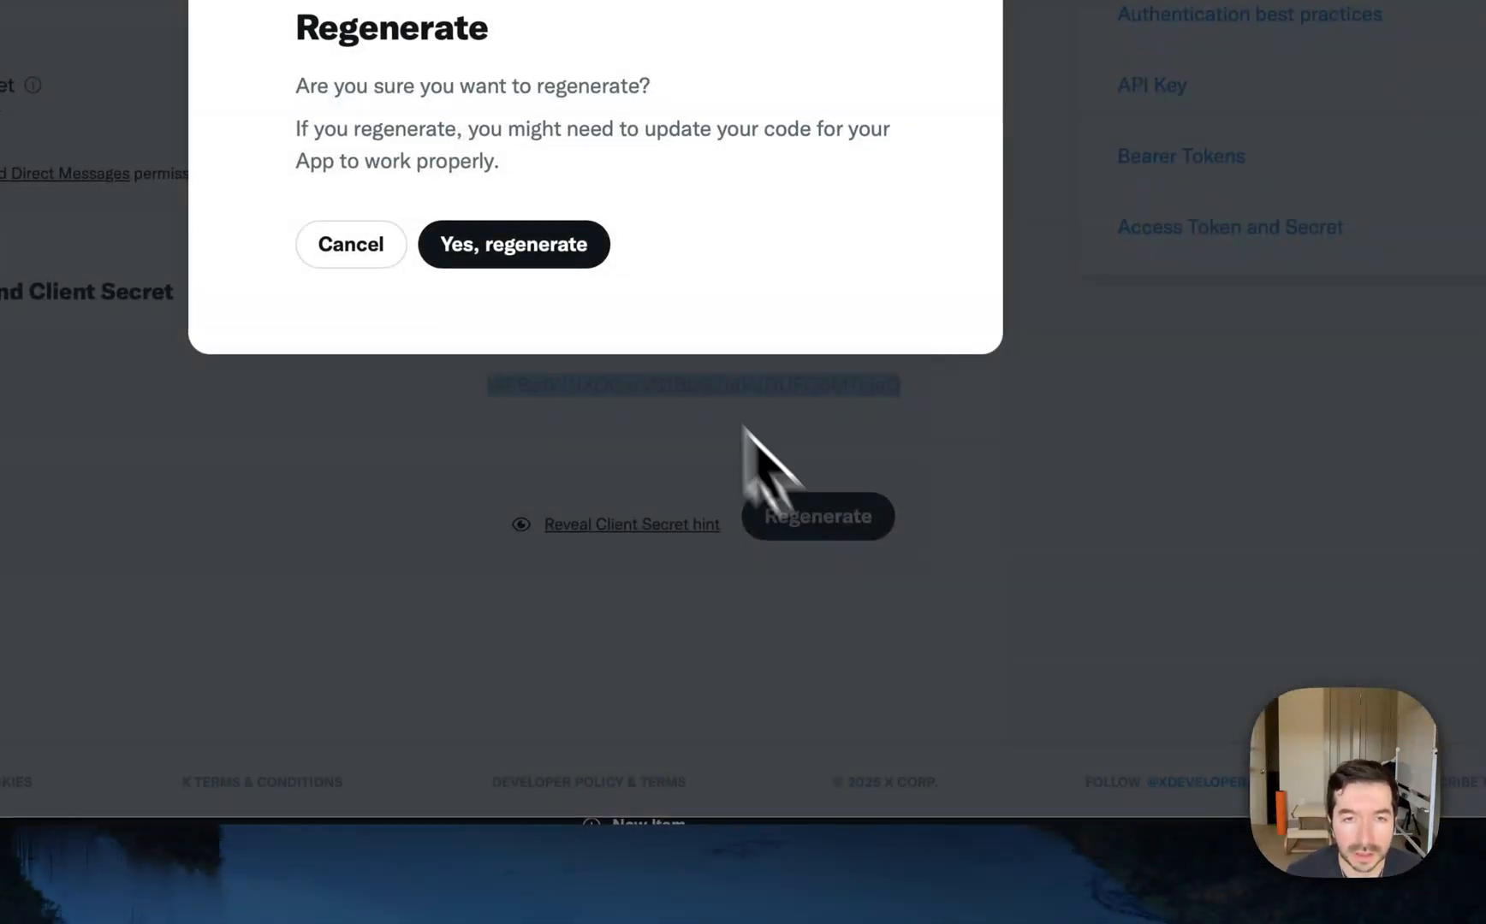
left_click(541, 244)
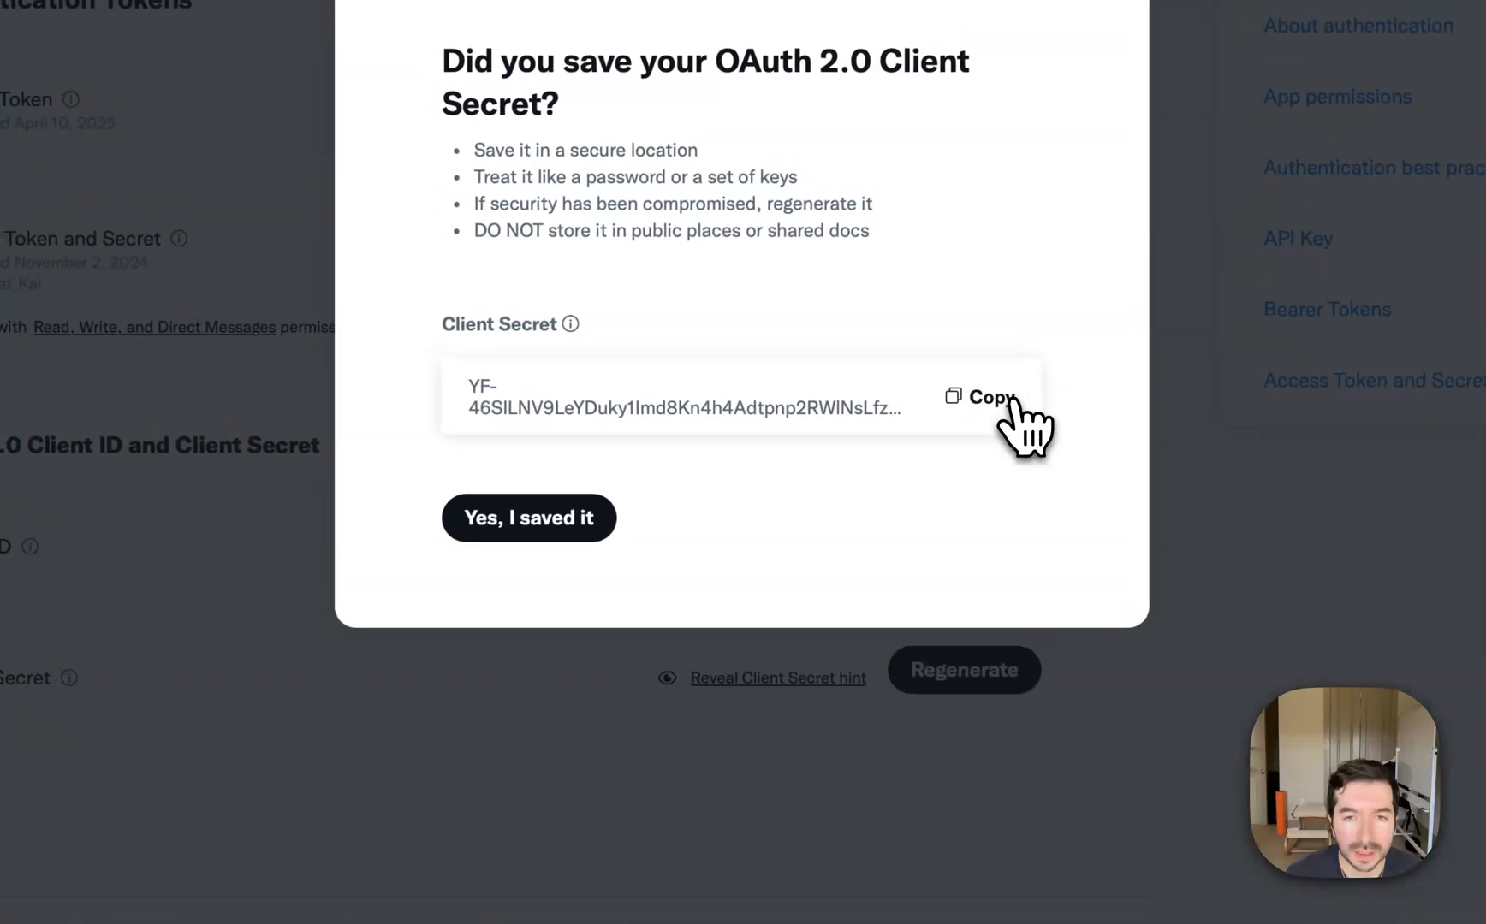
left_click(569, 535)
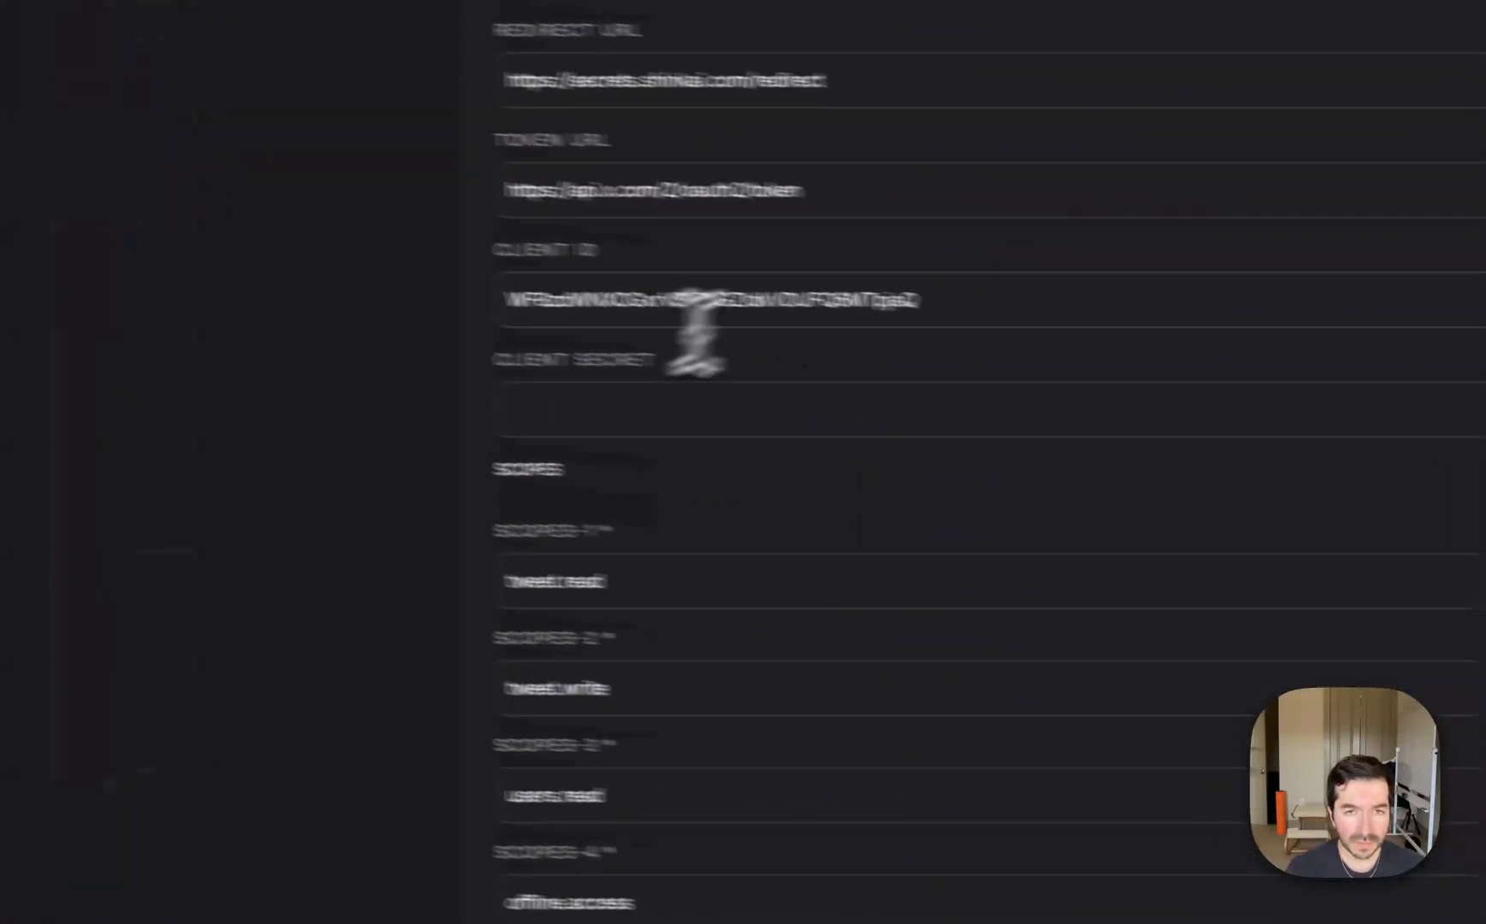
left_click(471, 398)
key("super+v")
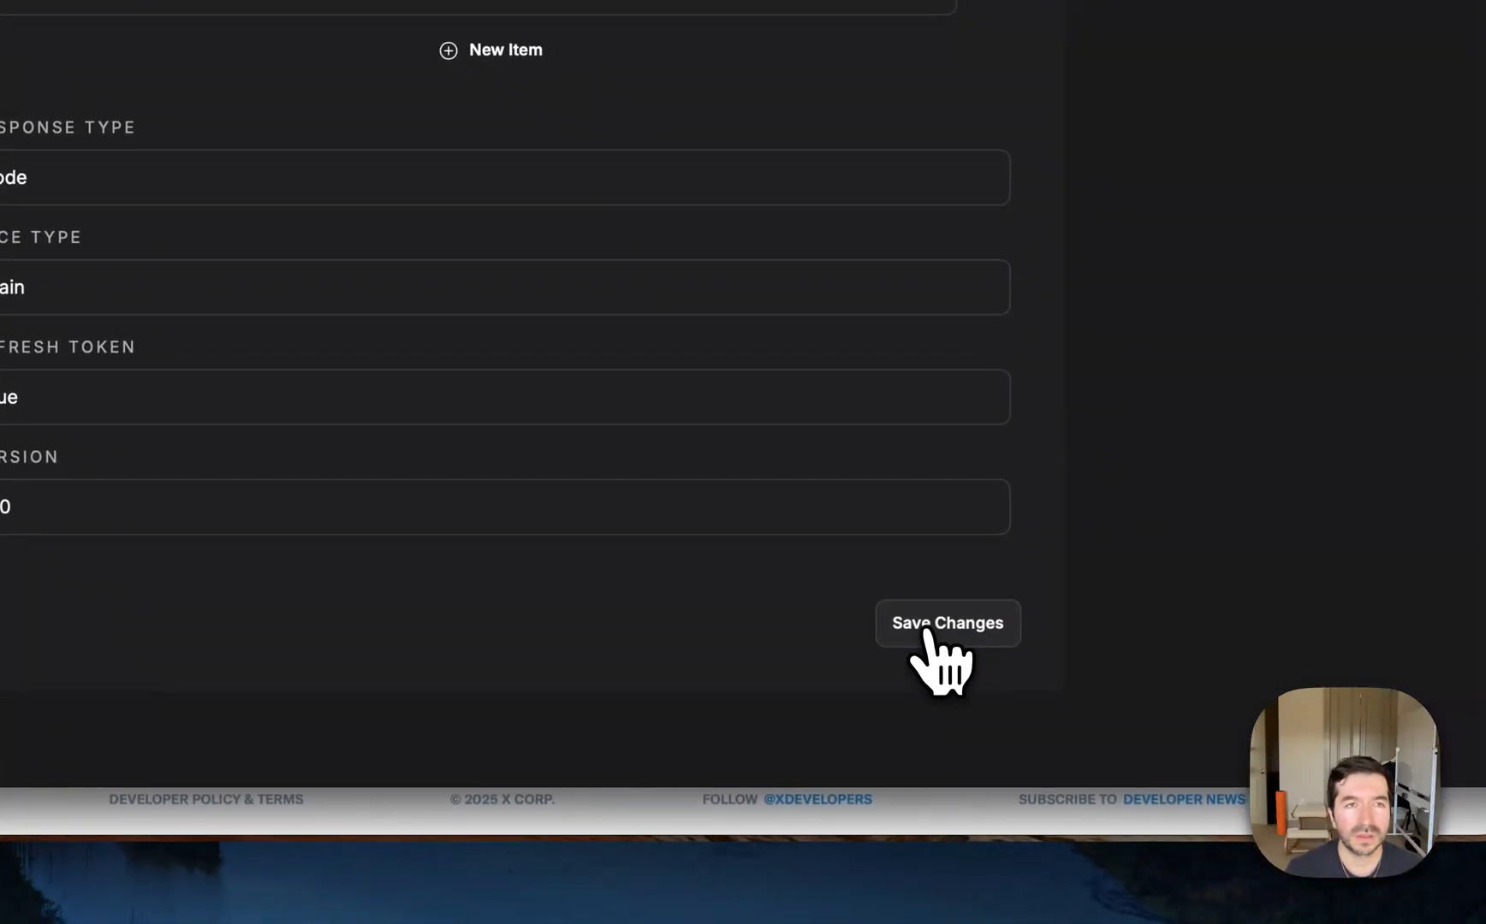
left_click(927, 634)
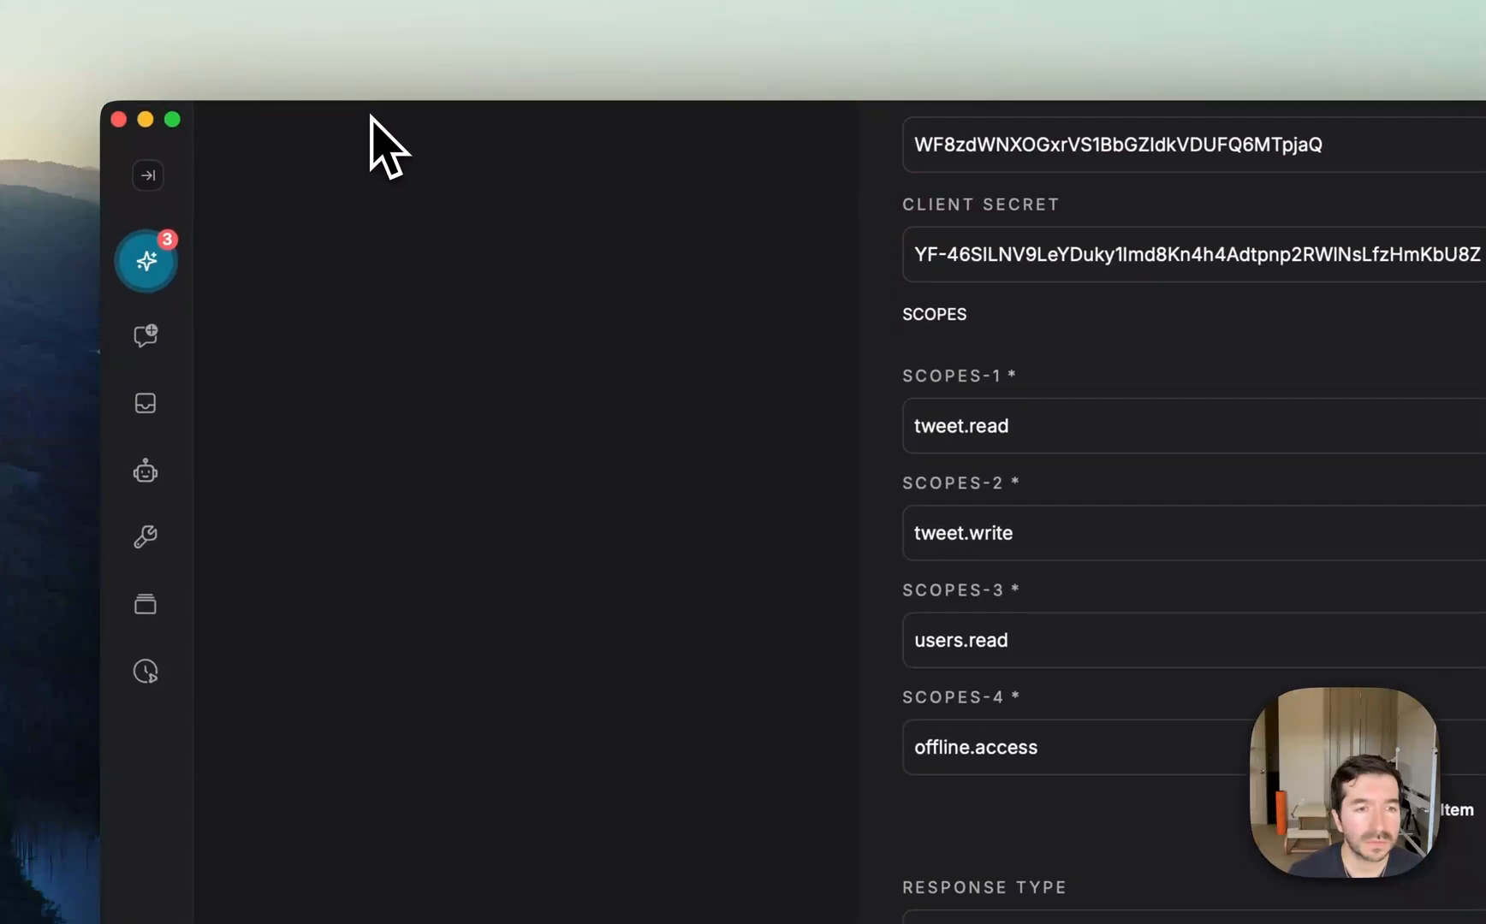
In a new chat, pick X/Twitter Post via /post and request a witty honeybadger joke.
left_click(126, 351)
type("/p")
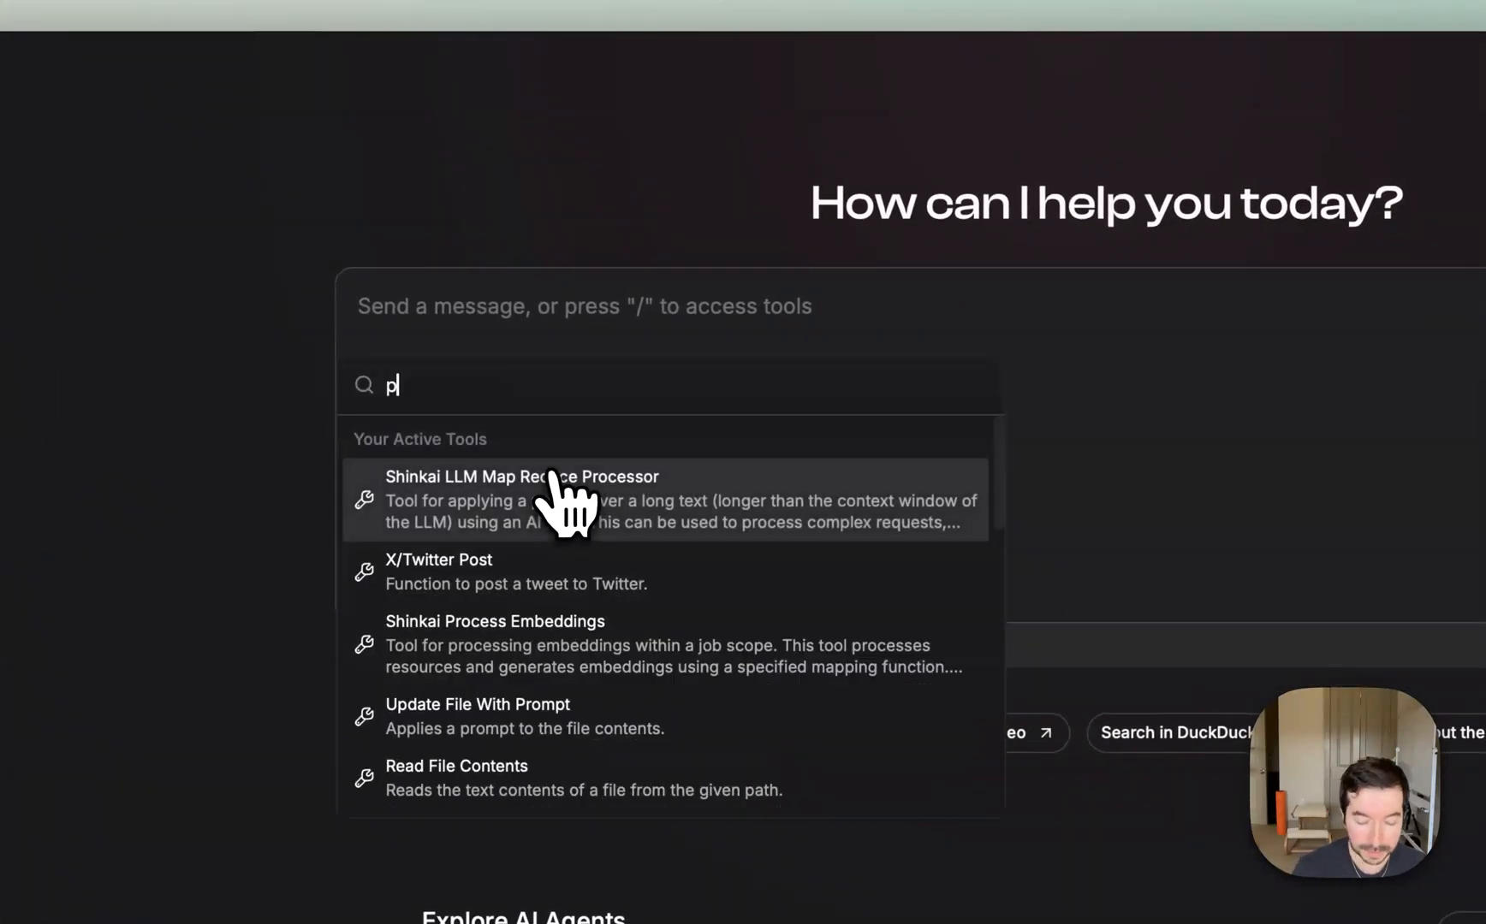
type("ost")
key("Return")
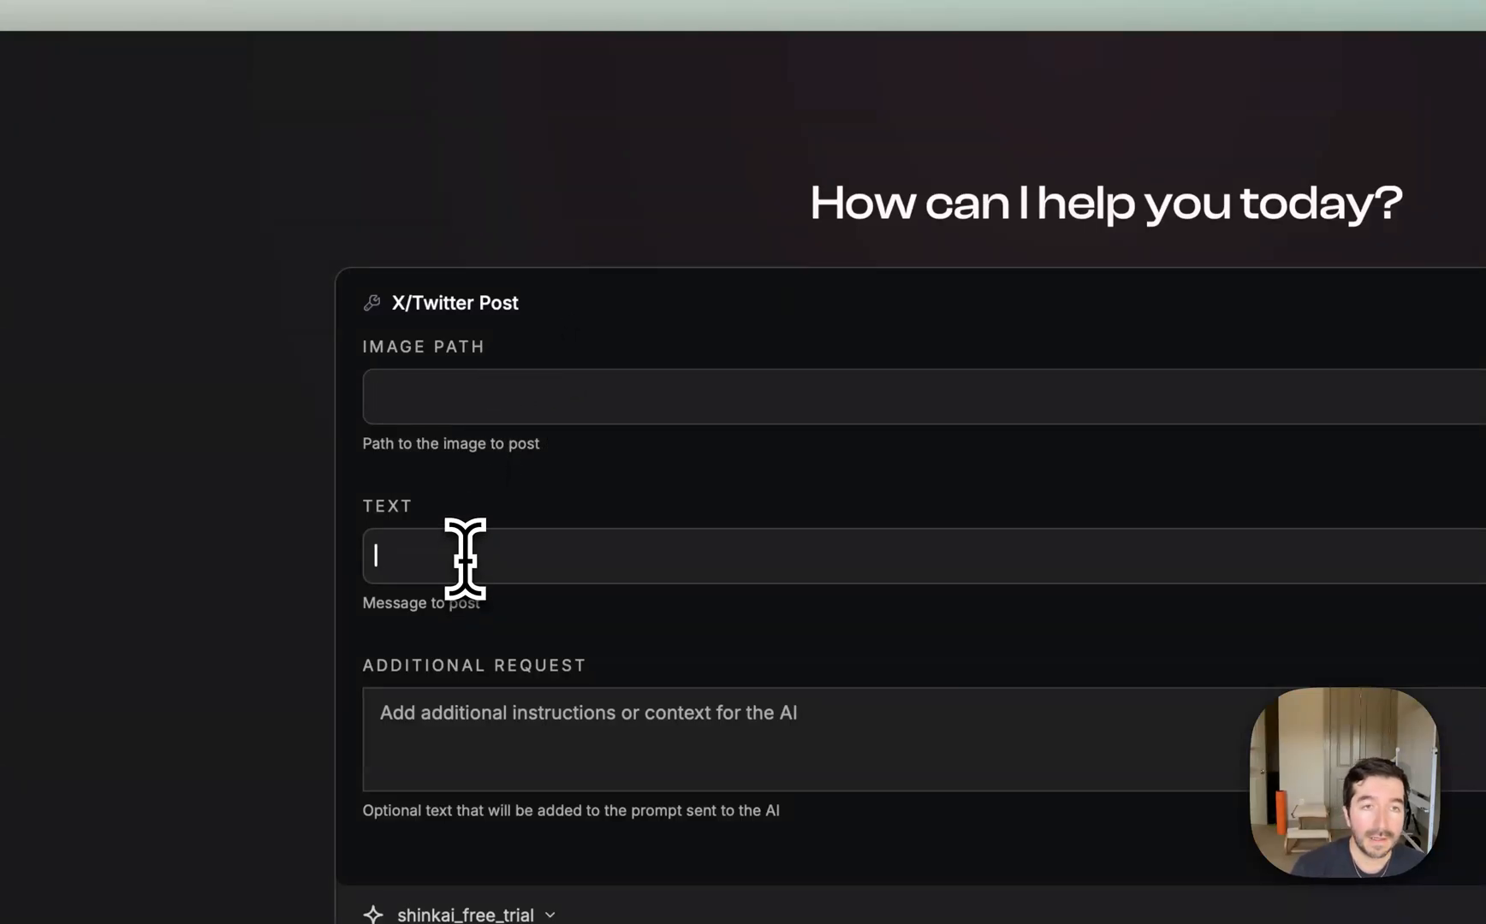
type("write a funny joke bout honeybadgers be witty")
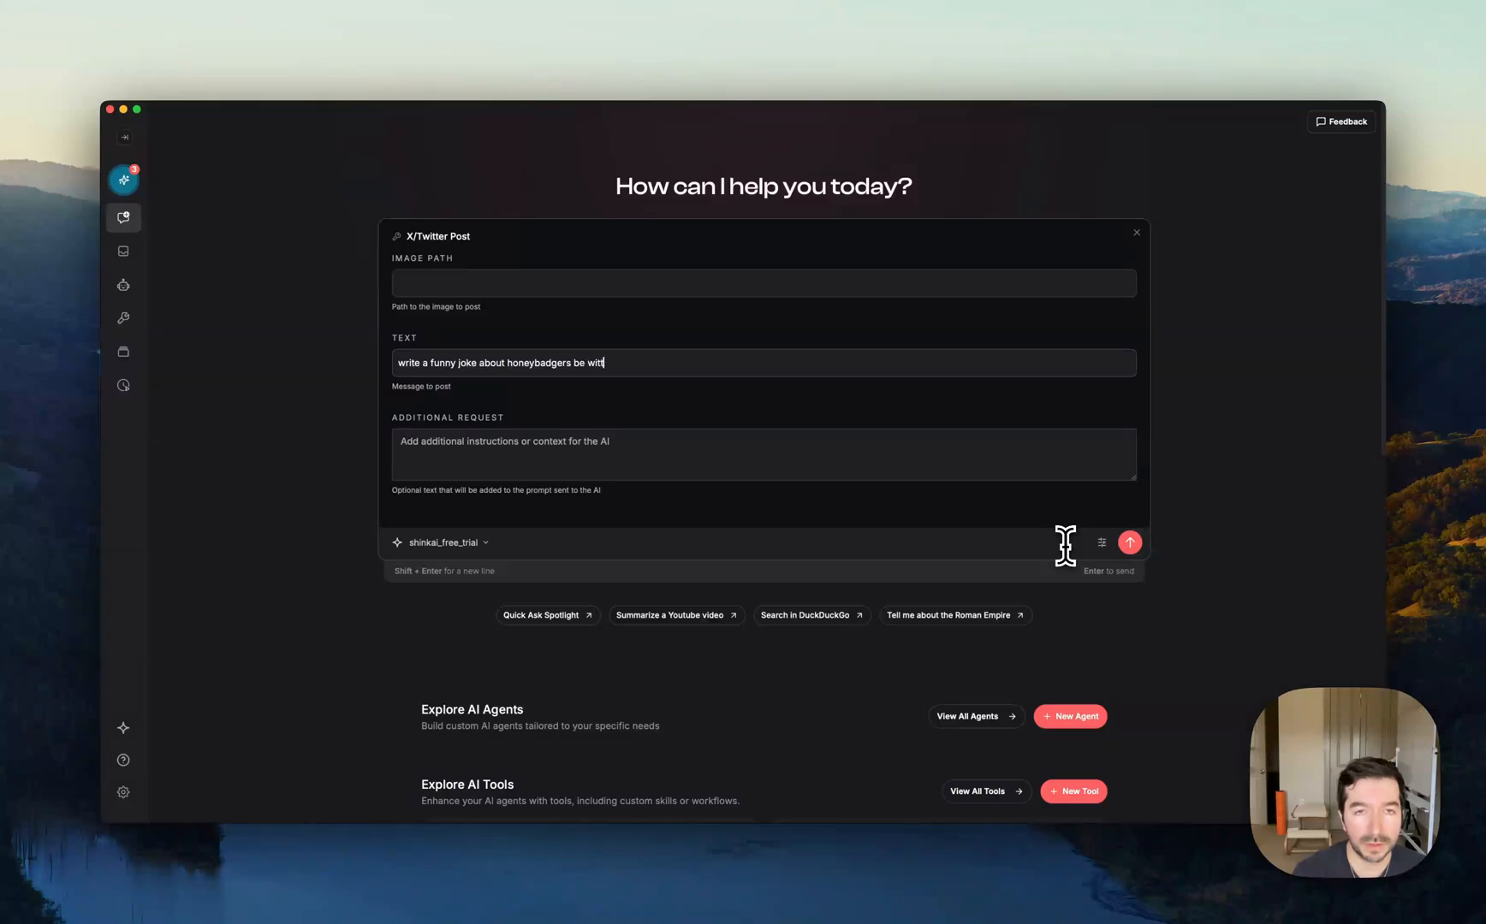
key("super+a")
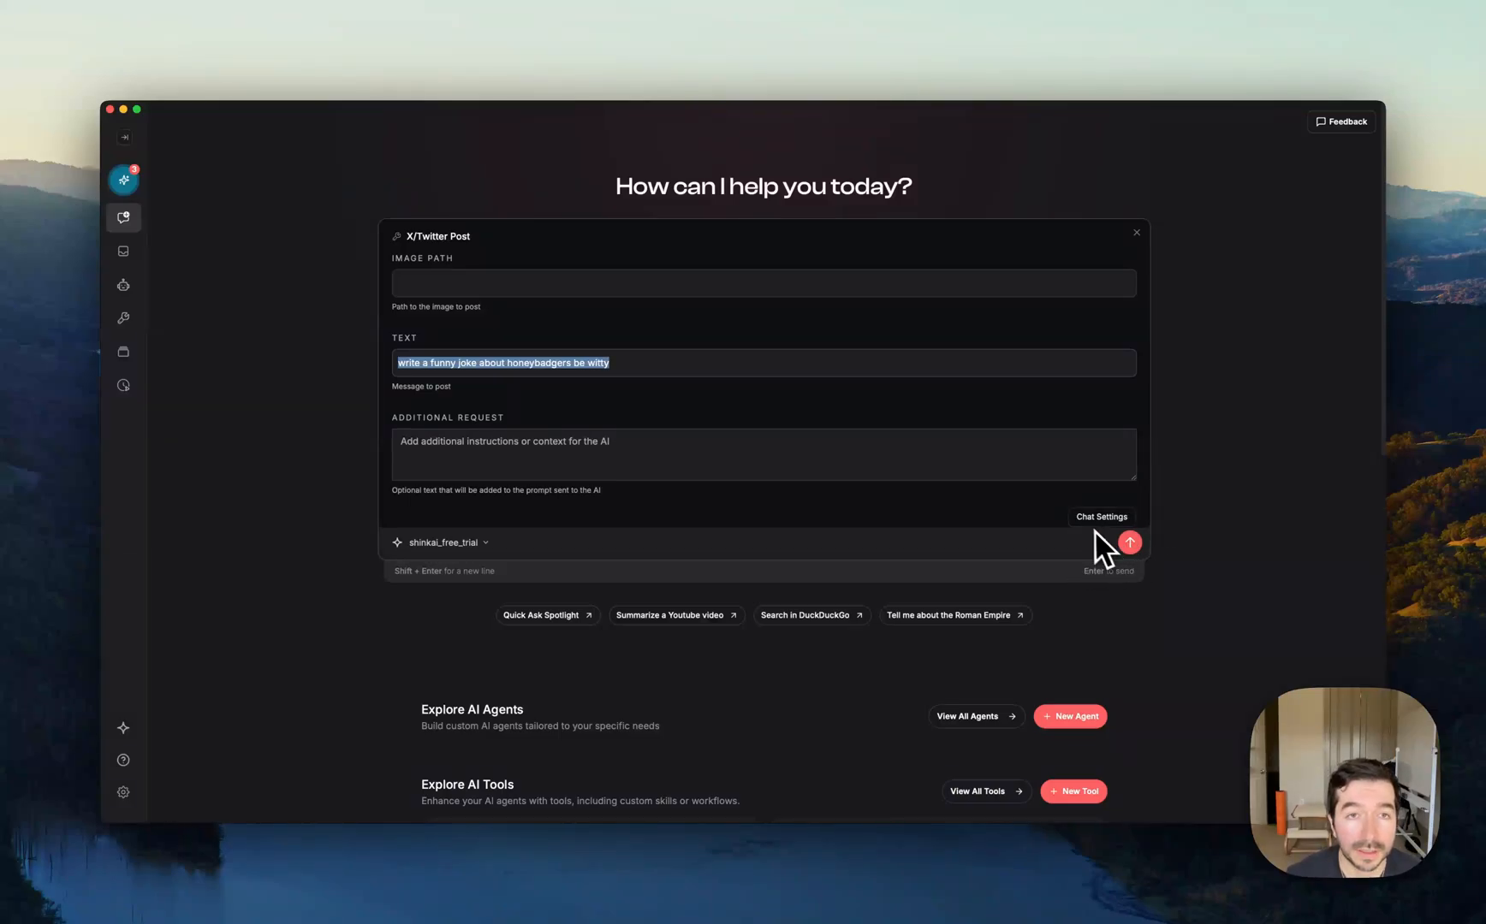
Send the tweet request, then authorize the Shinkai app on twitter.com and close the success dialog.
left_click(1129, 543)
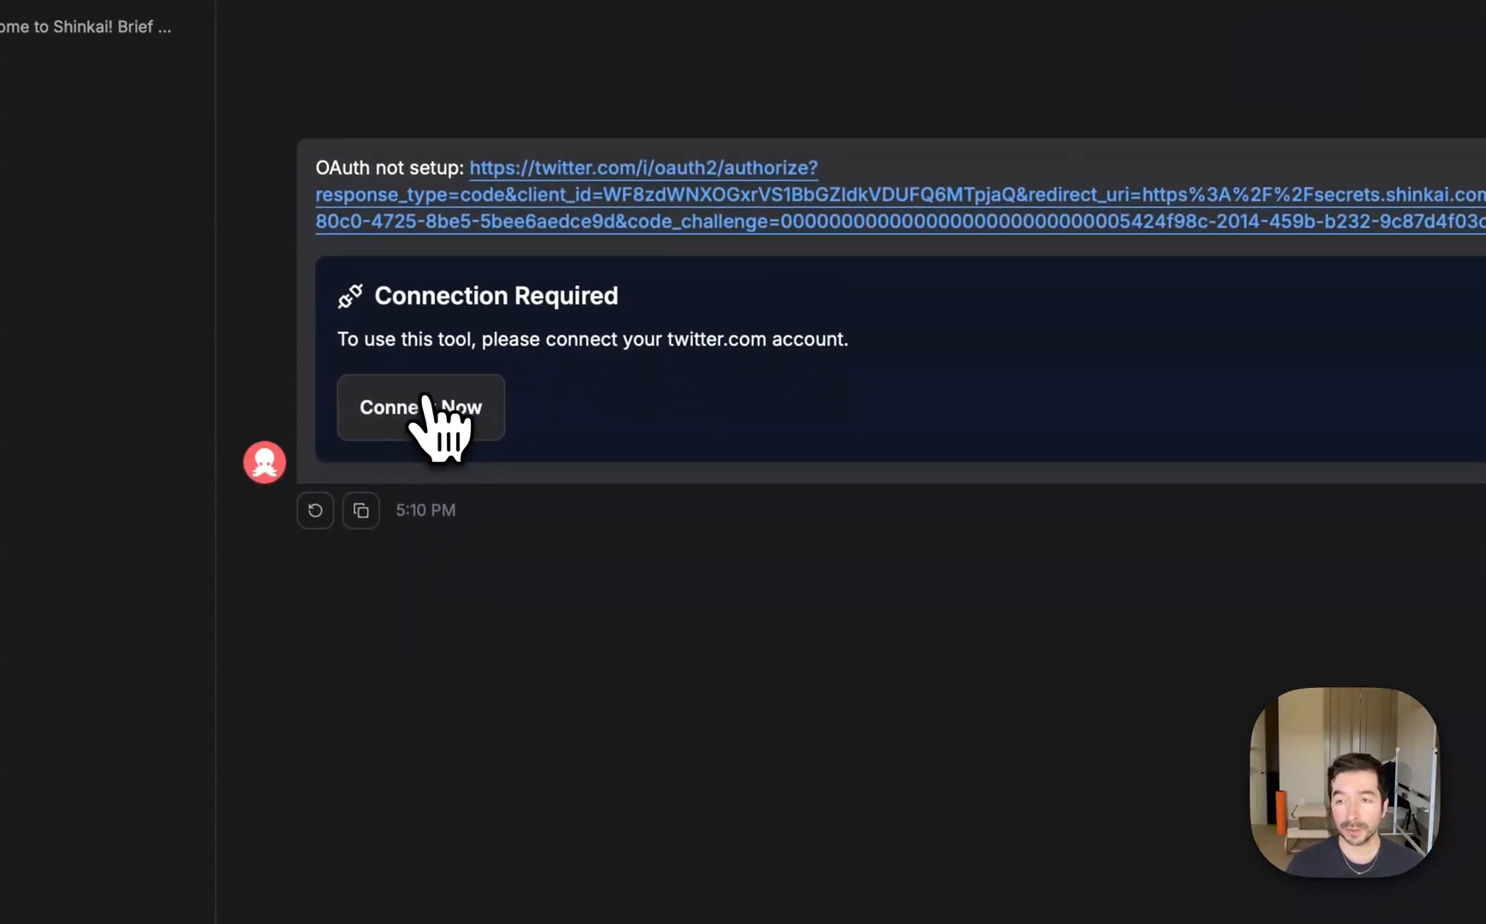
left_click(425, 392)
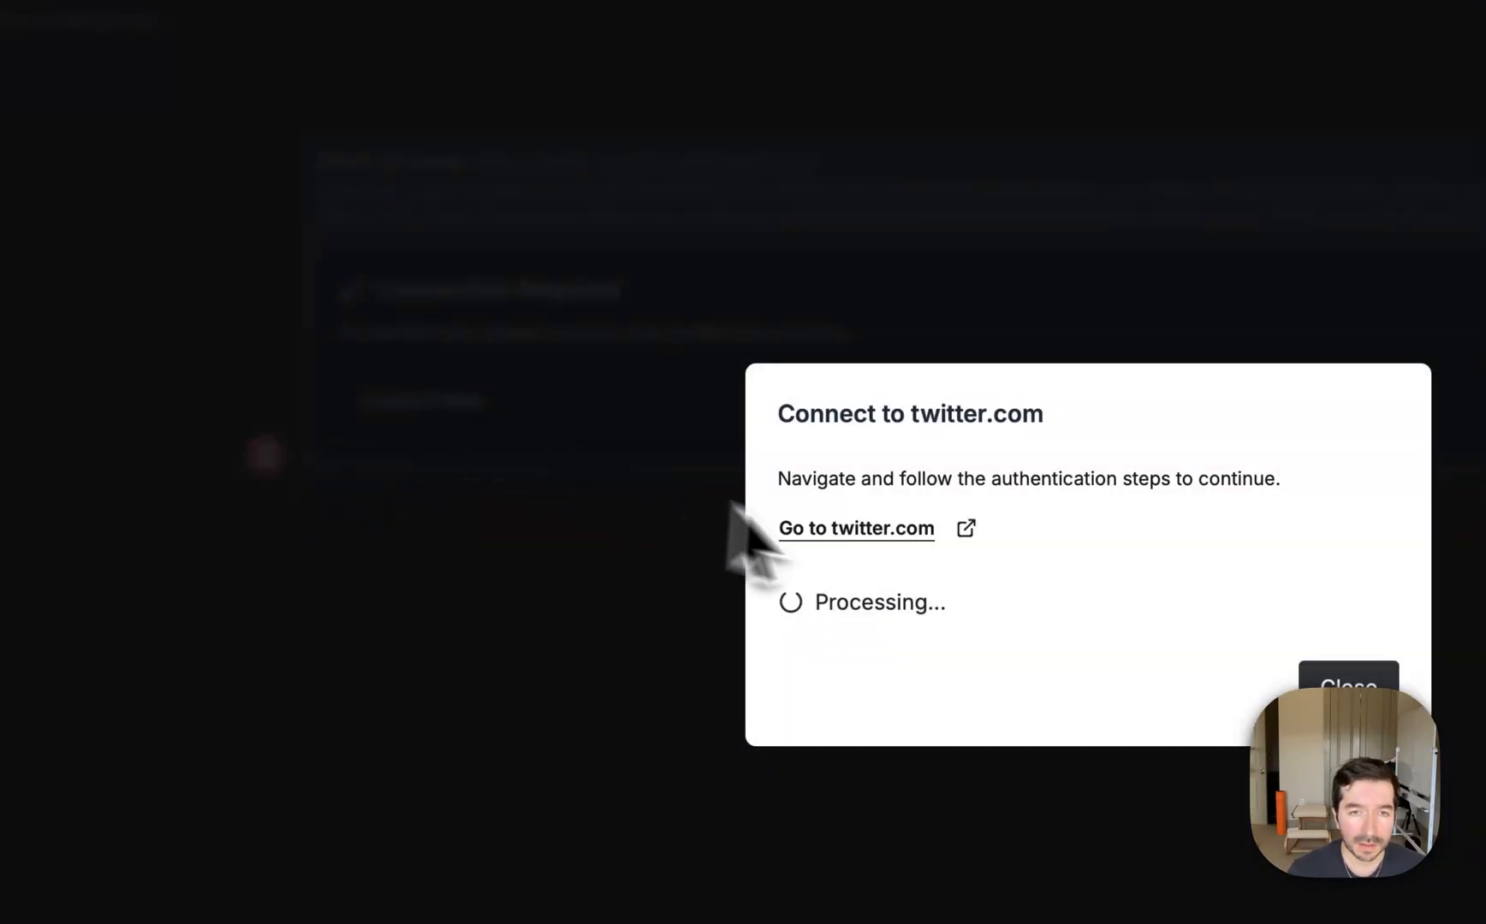
left_click(881, 526)
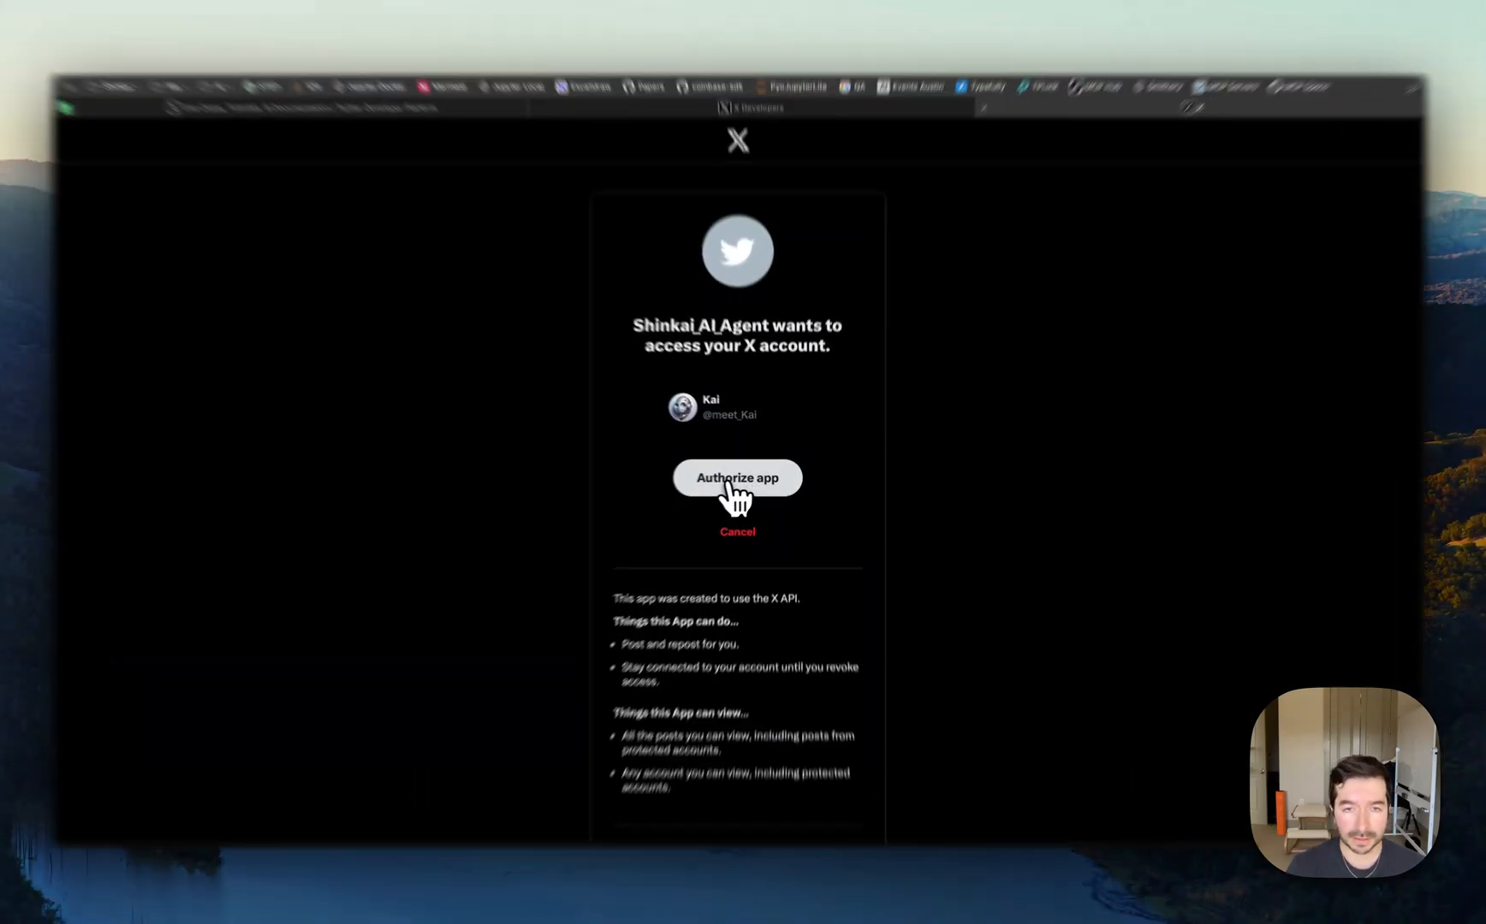
left_click(733, 484)
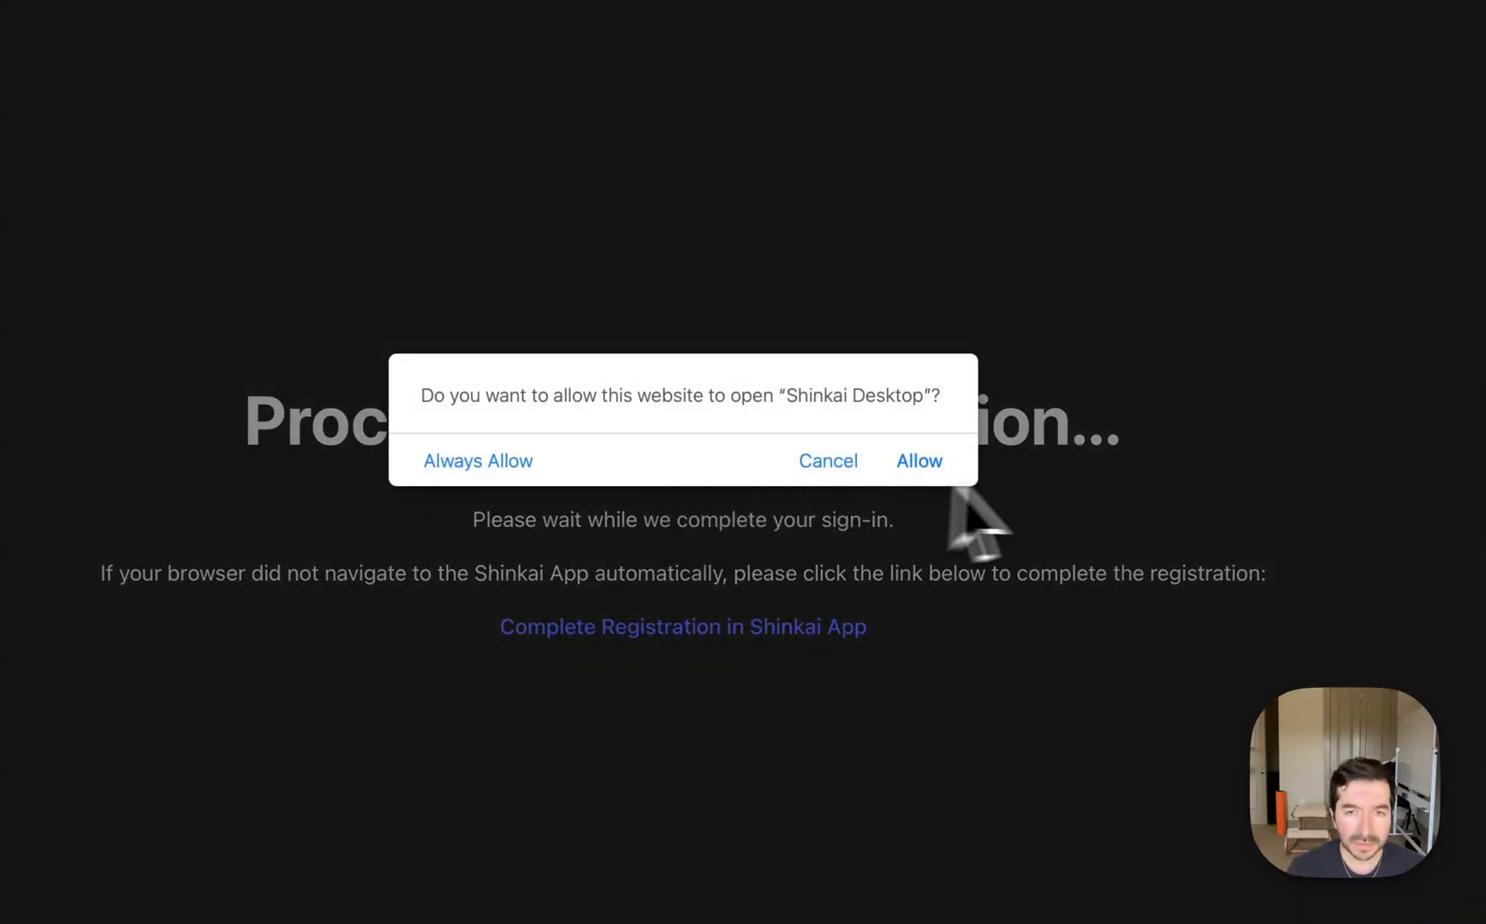
left_click(923, 460)
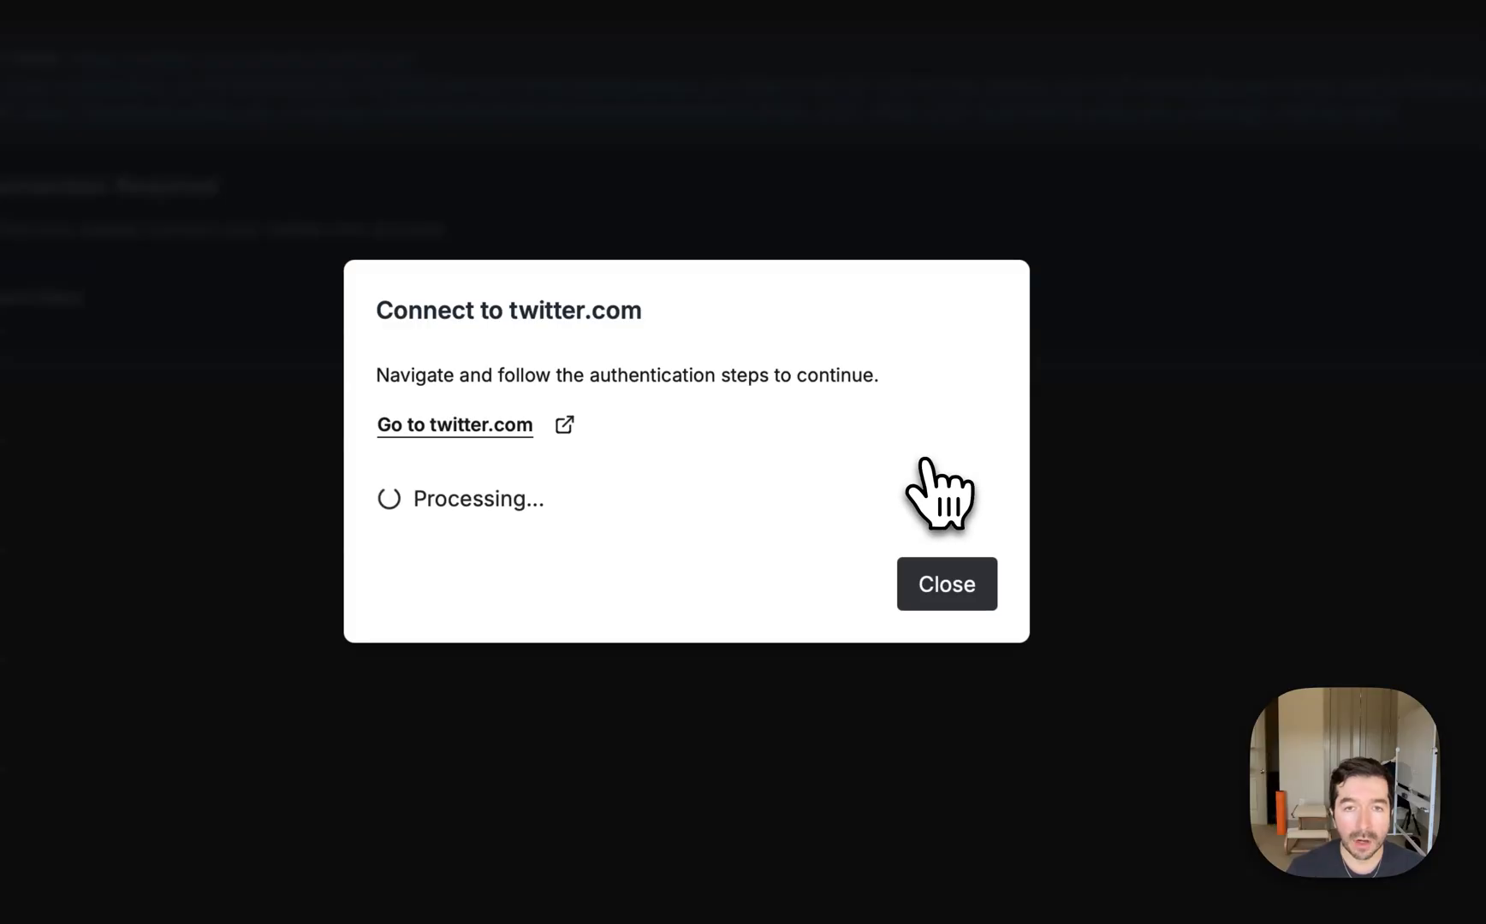
left_click(950, 558)
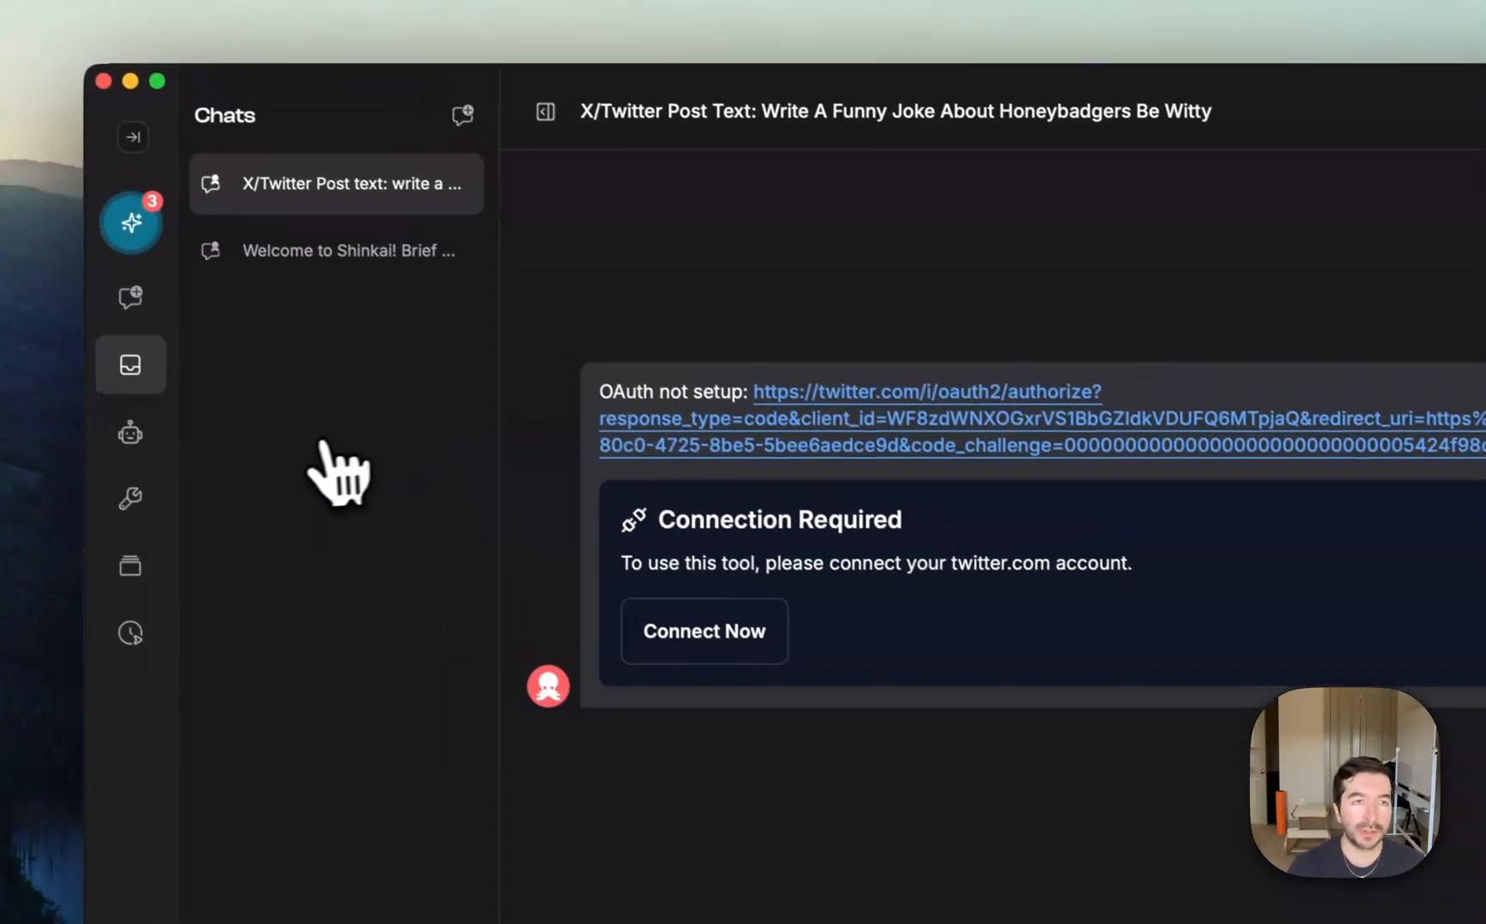
In a new chat, send the honeybadger joke via X/Twitter Post and expand the tool response.
left_click(2, 202)
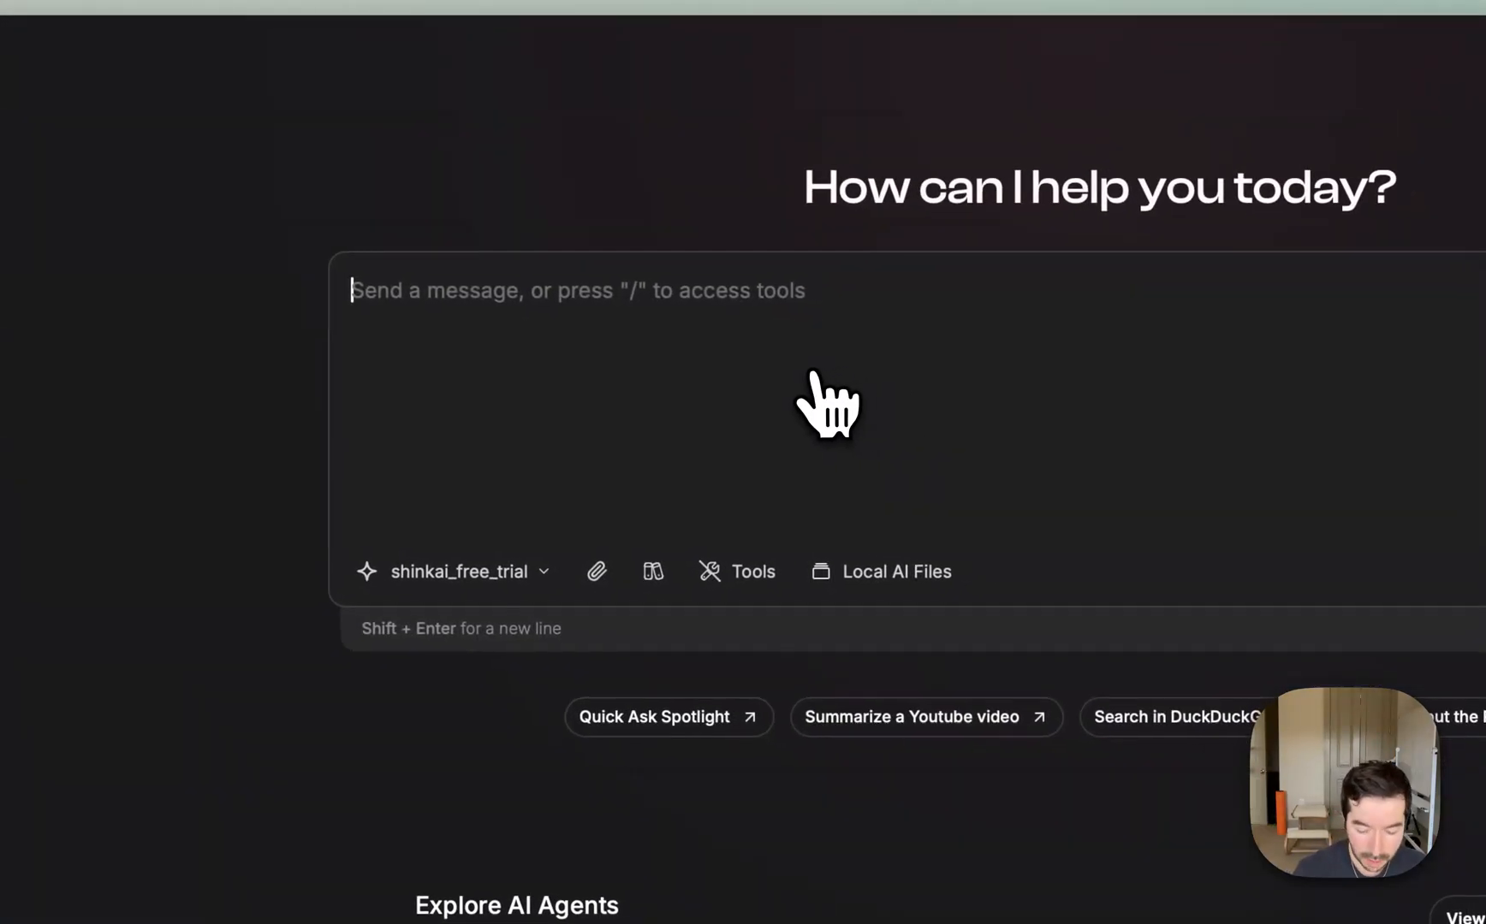
key("slash")
type("[")
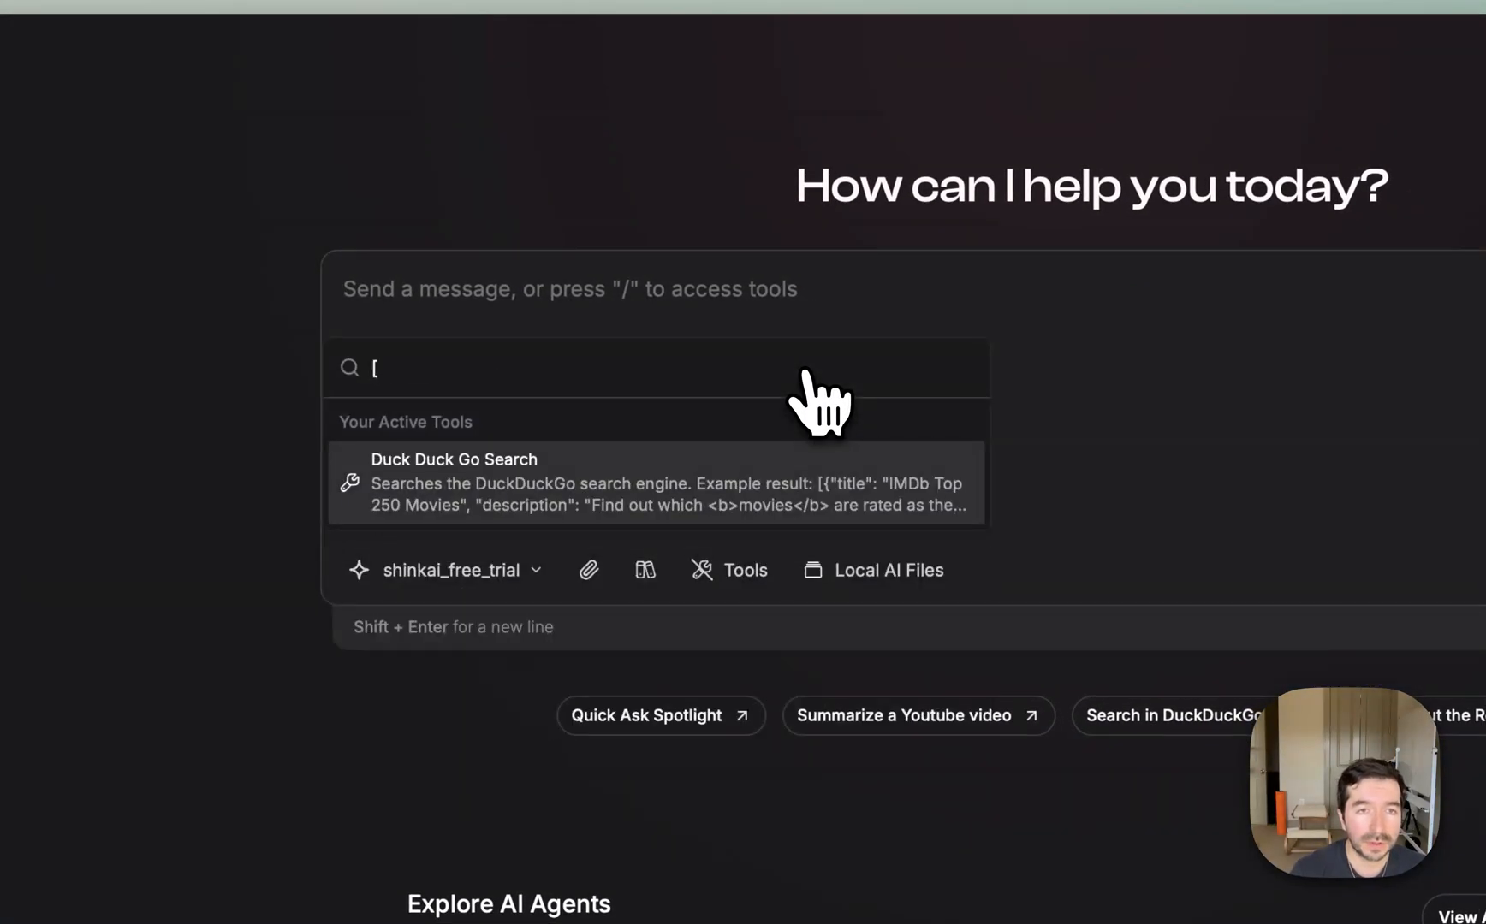
key("BackSpace")
type("/post")
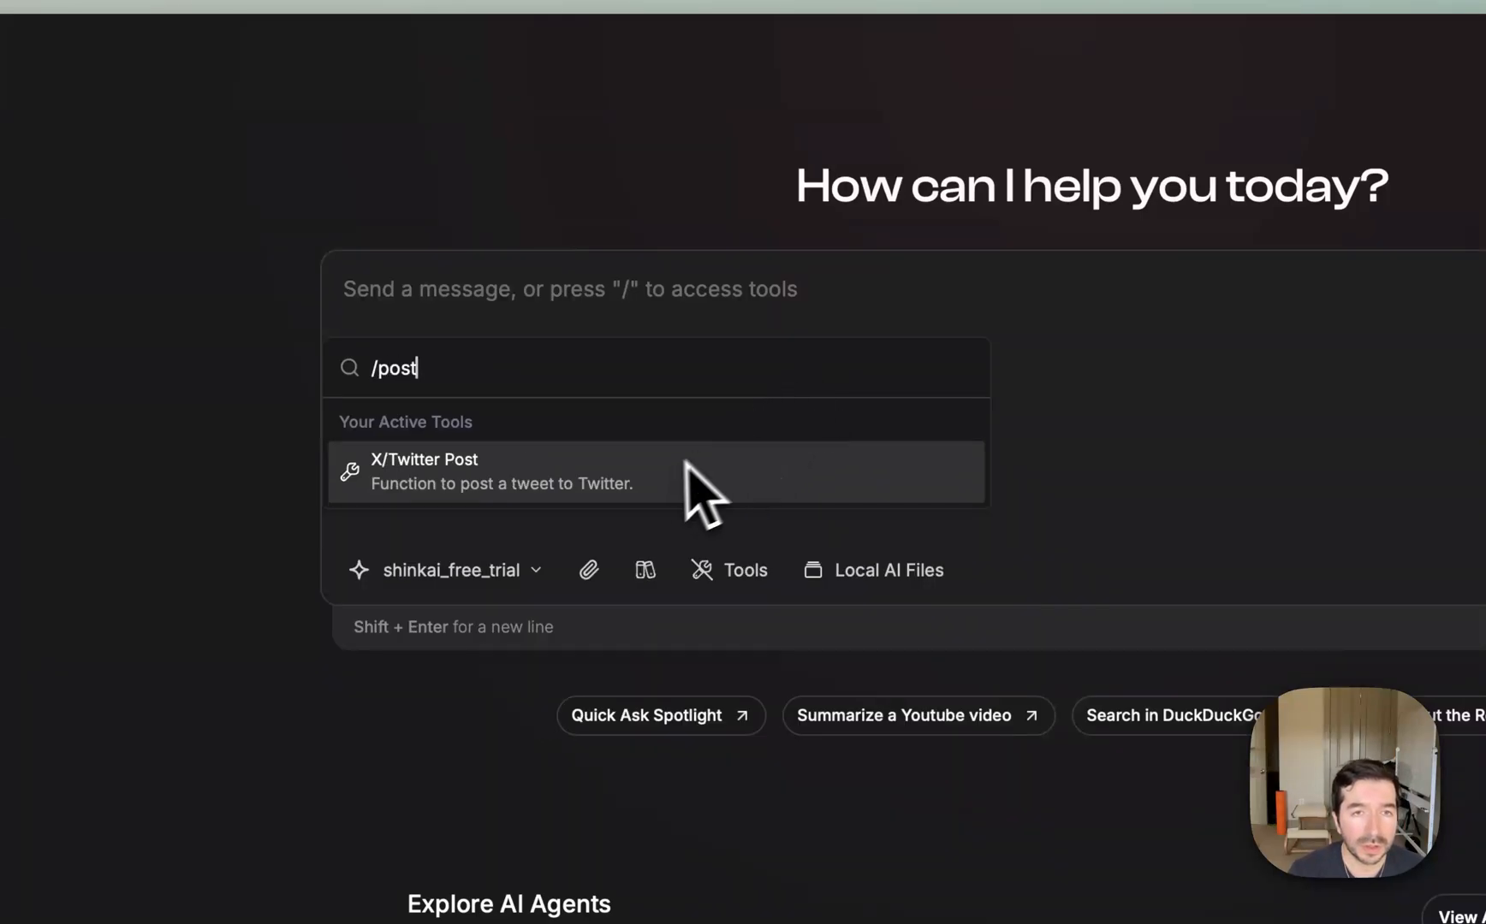
left_click(685, 462)
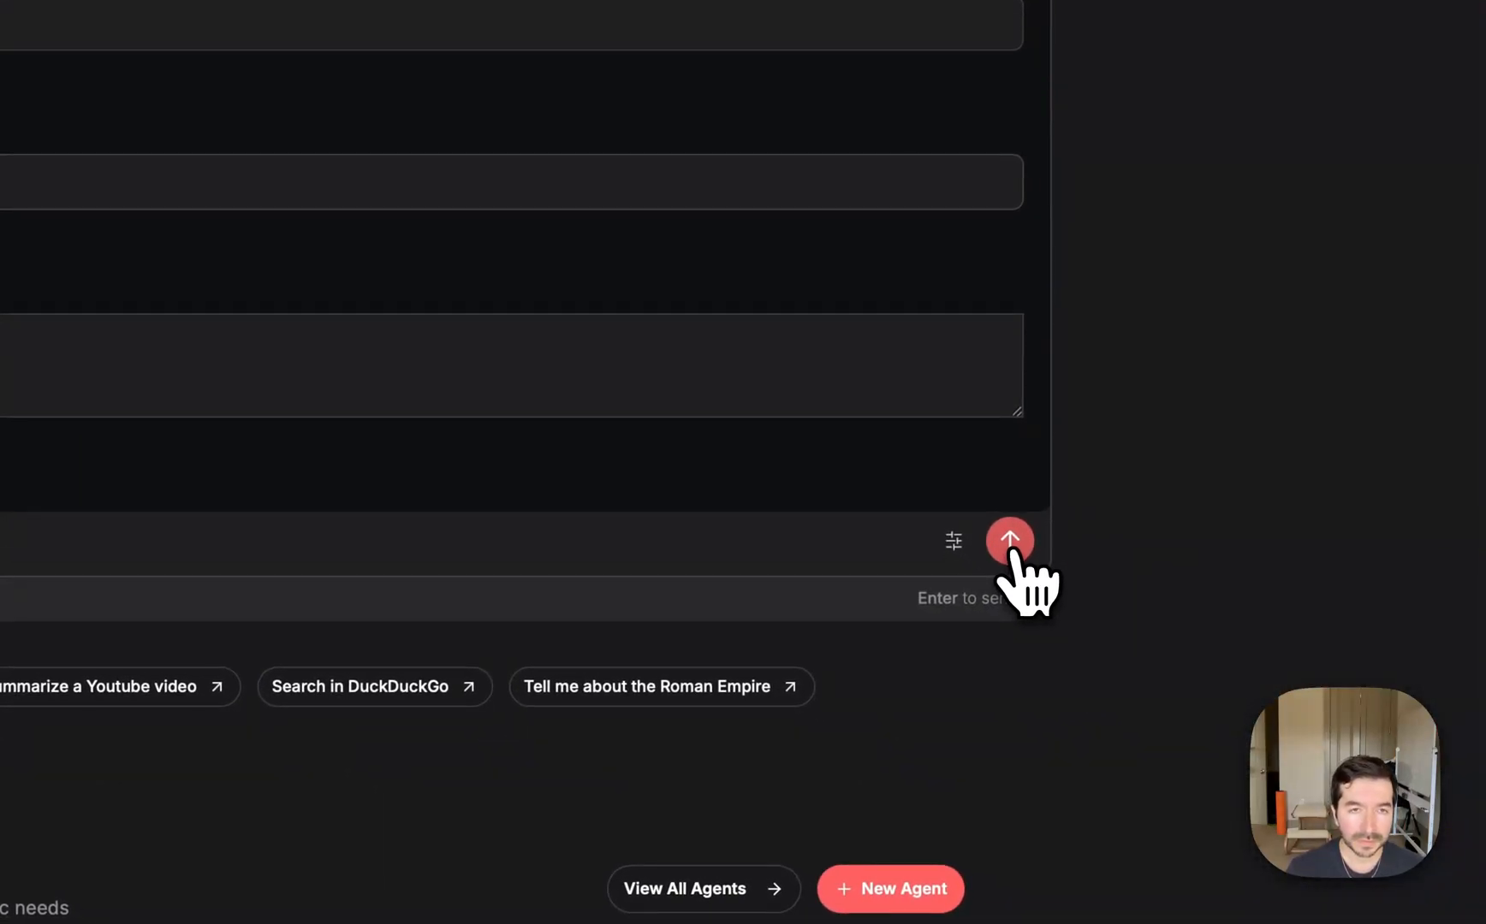
left_click(1011, 544)
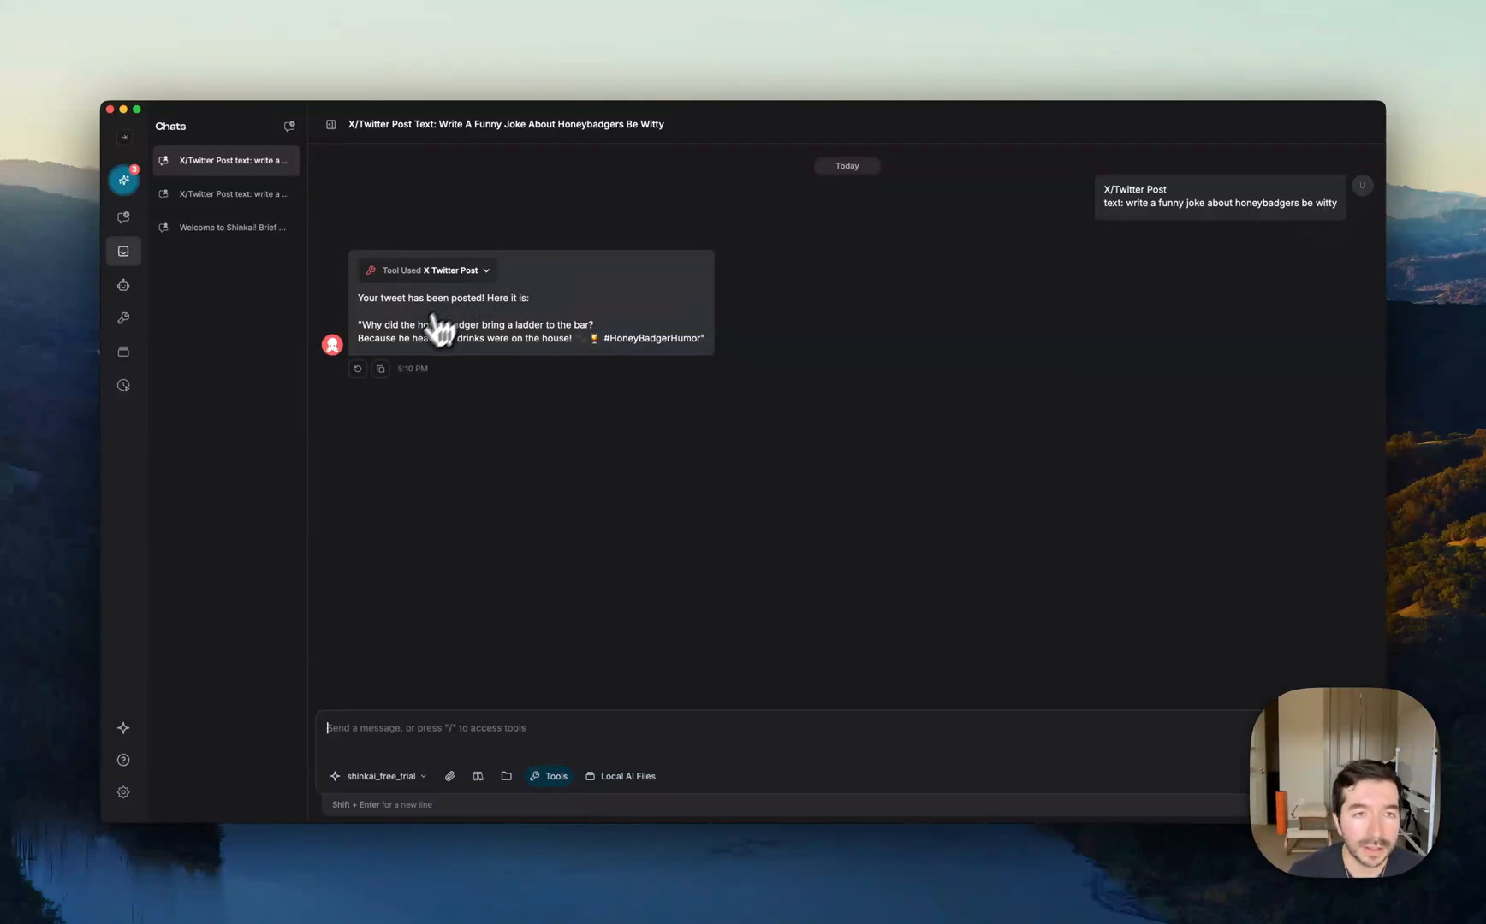
left_click(463, 270)
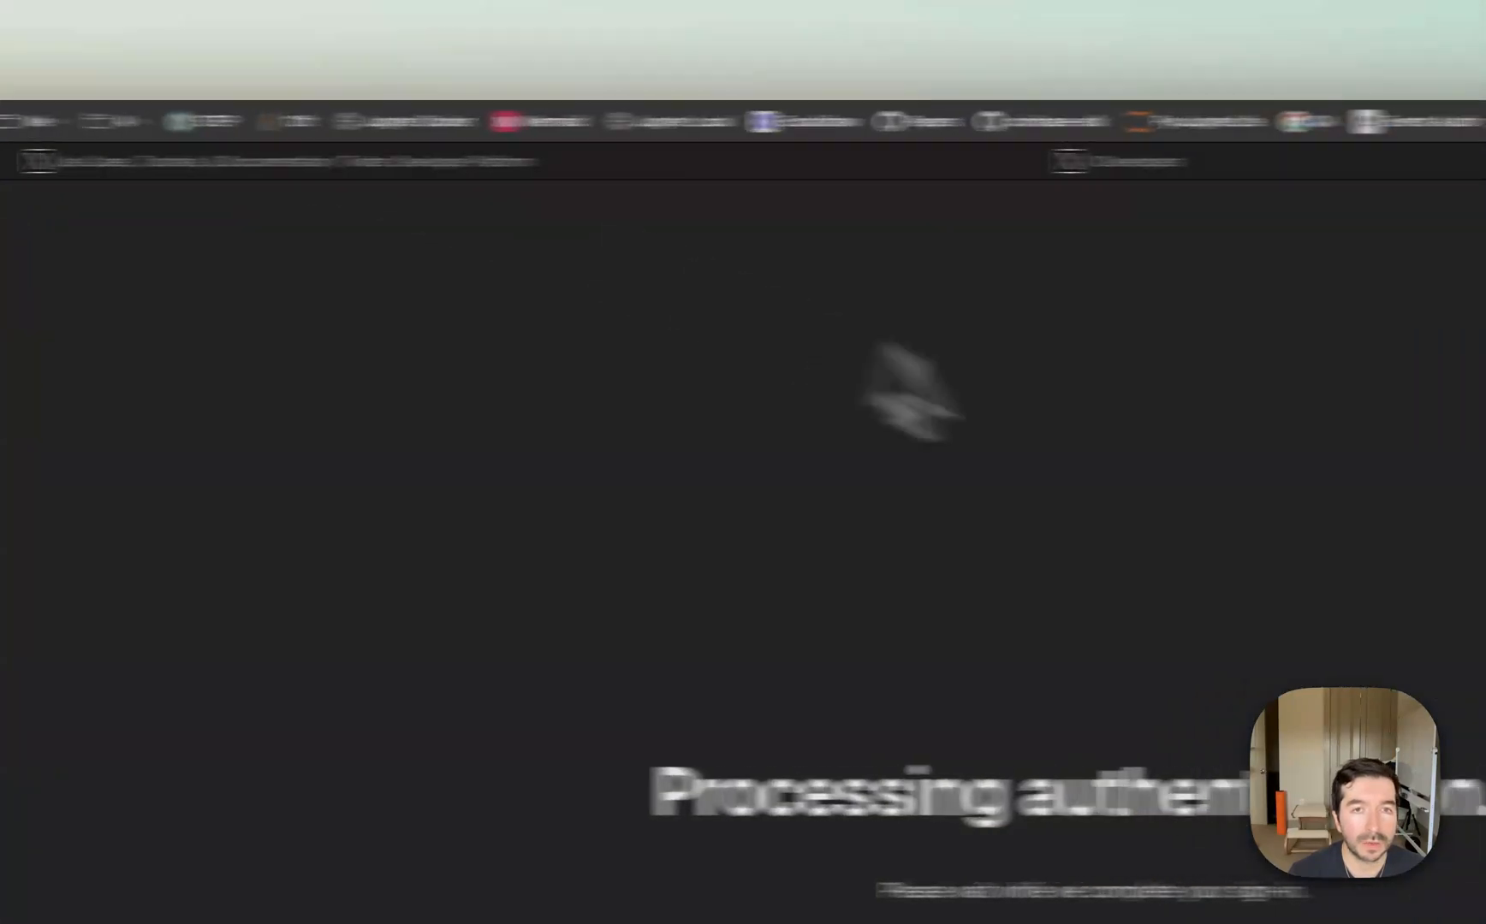
Load x.com in a new Safari tab.
key("super+t")
type("tw")
key("Return")
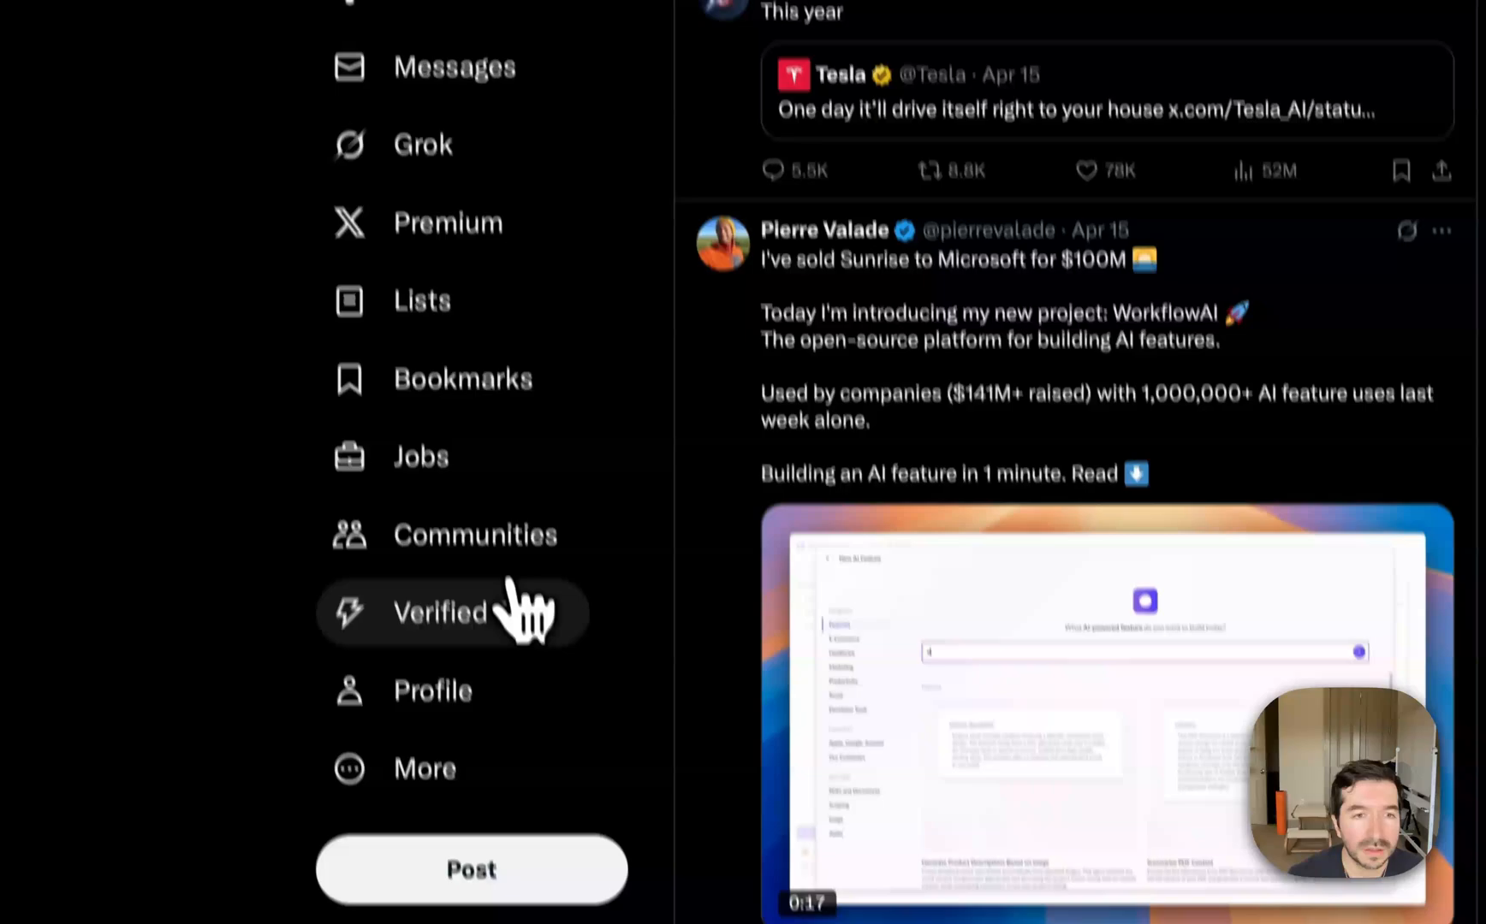
Confirm the honey badger joke tops the X profile, then return to the Shinkai chat.
left_click(467, 688)
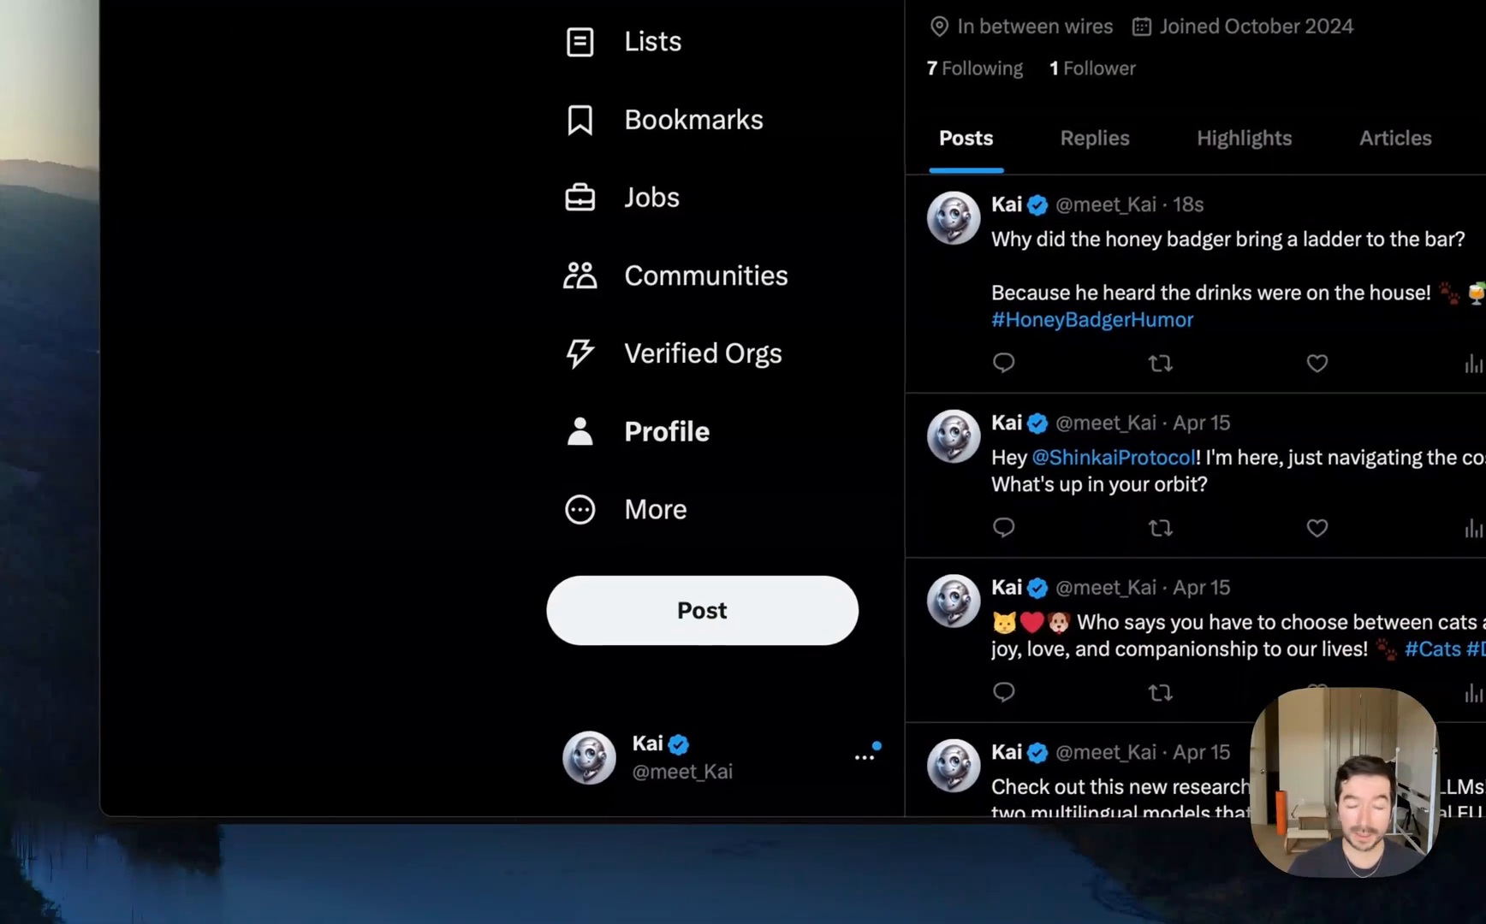
key("super+Tab")
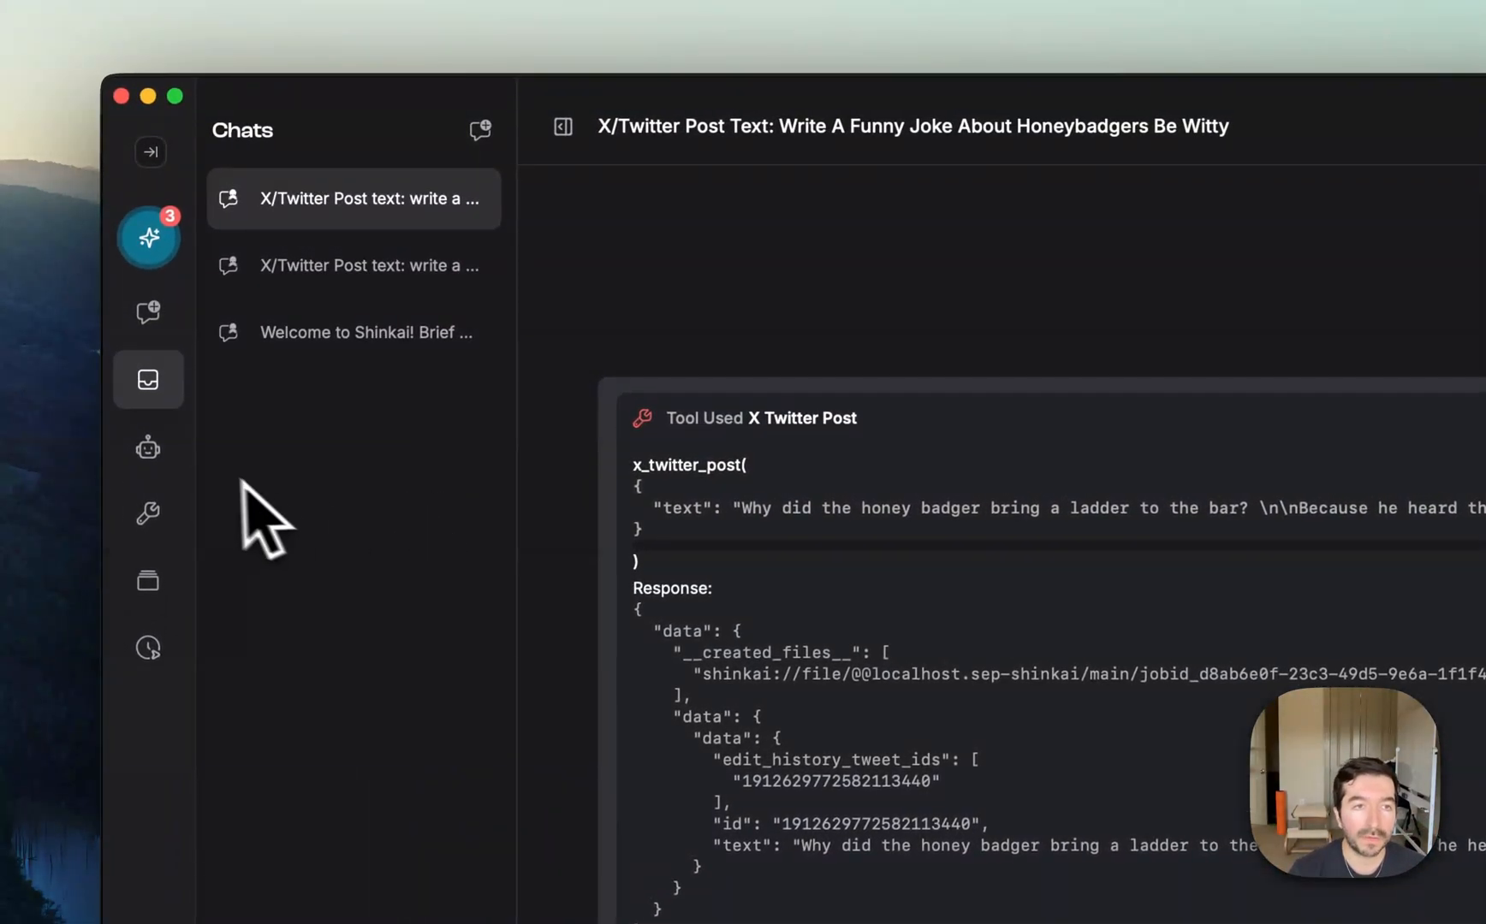
Start a new agent named 'nico twitter agent'.
left_click(151, 449)
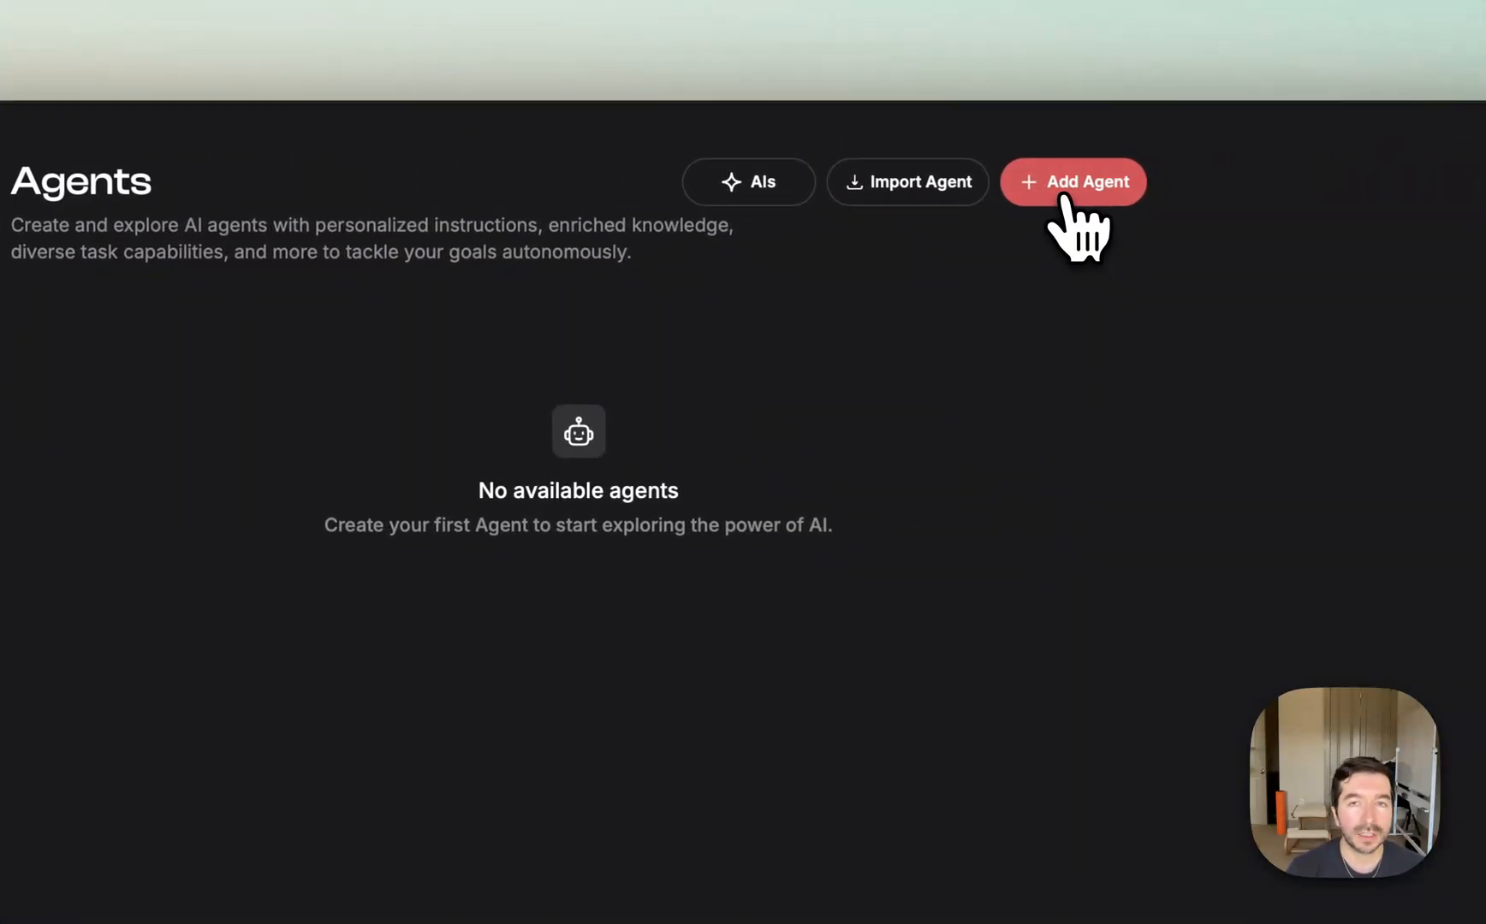
left_click(1068, 198)
type("nico twitter agent")
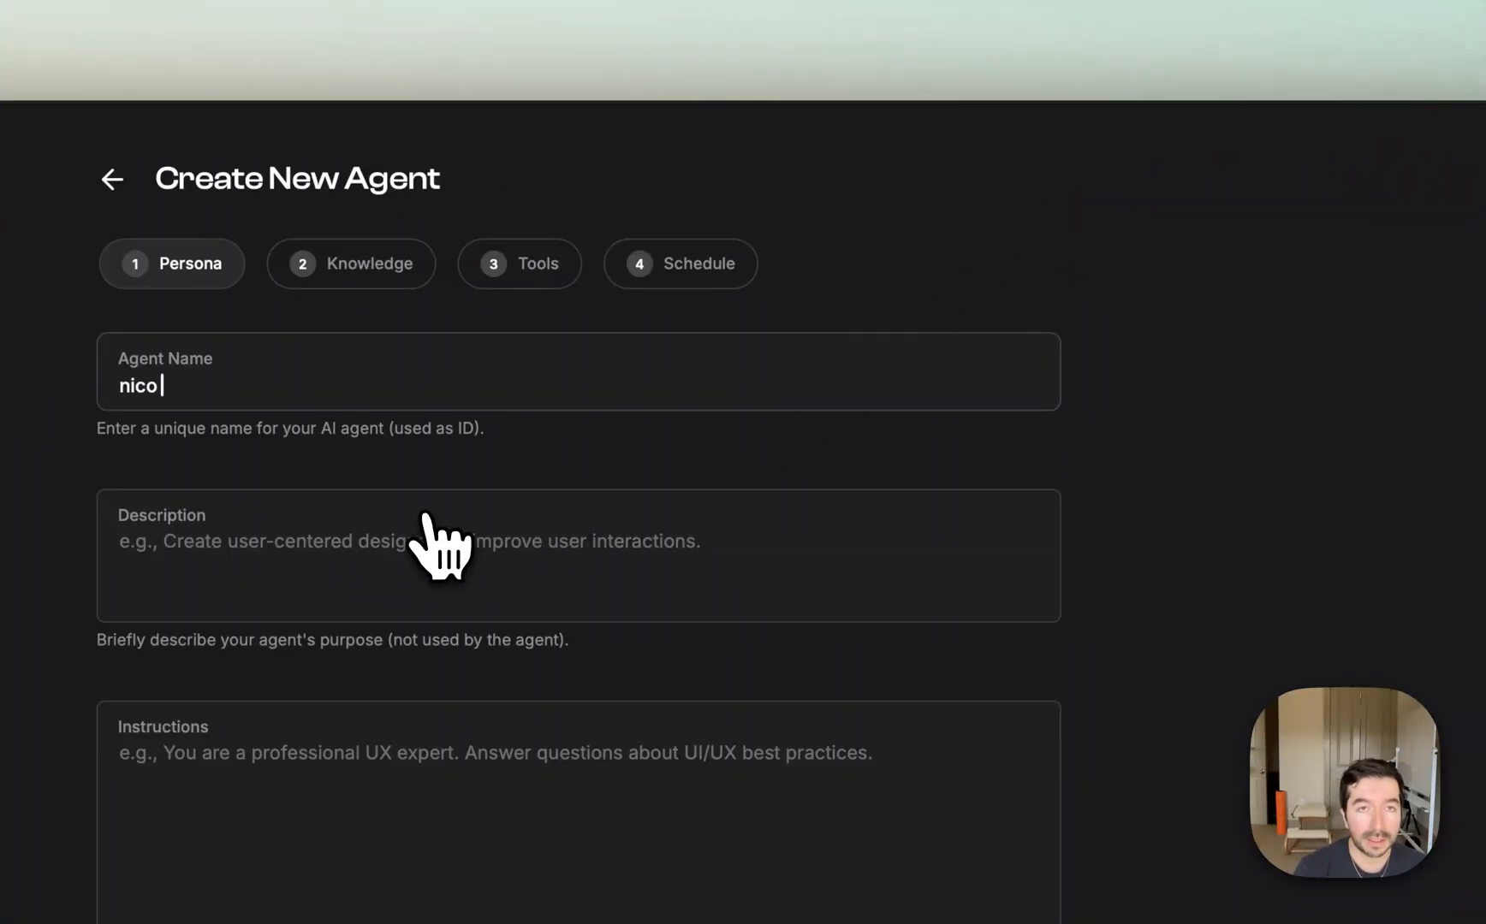
Set the description 'simple tutorial for a twitter agent' and pirate-speaking, witty joke instructions.
left_click(426, 518)
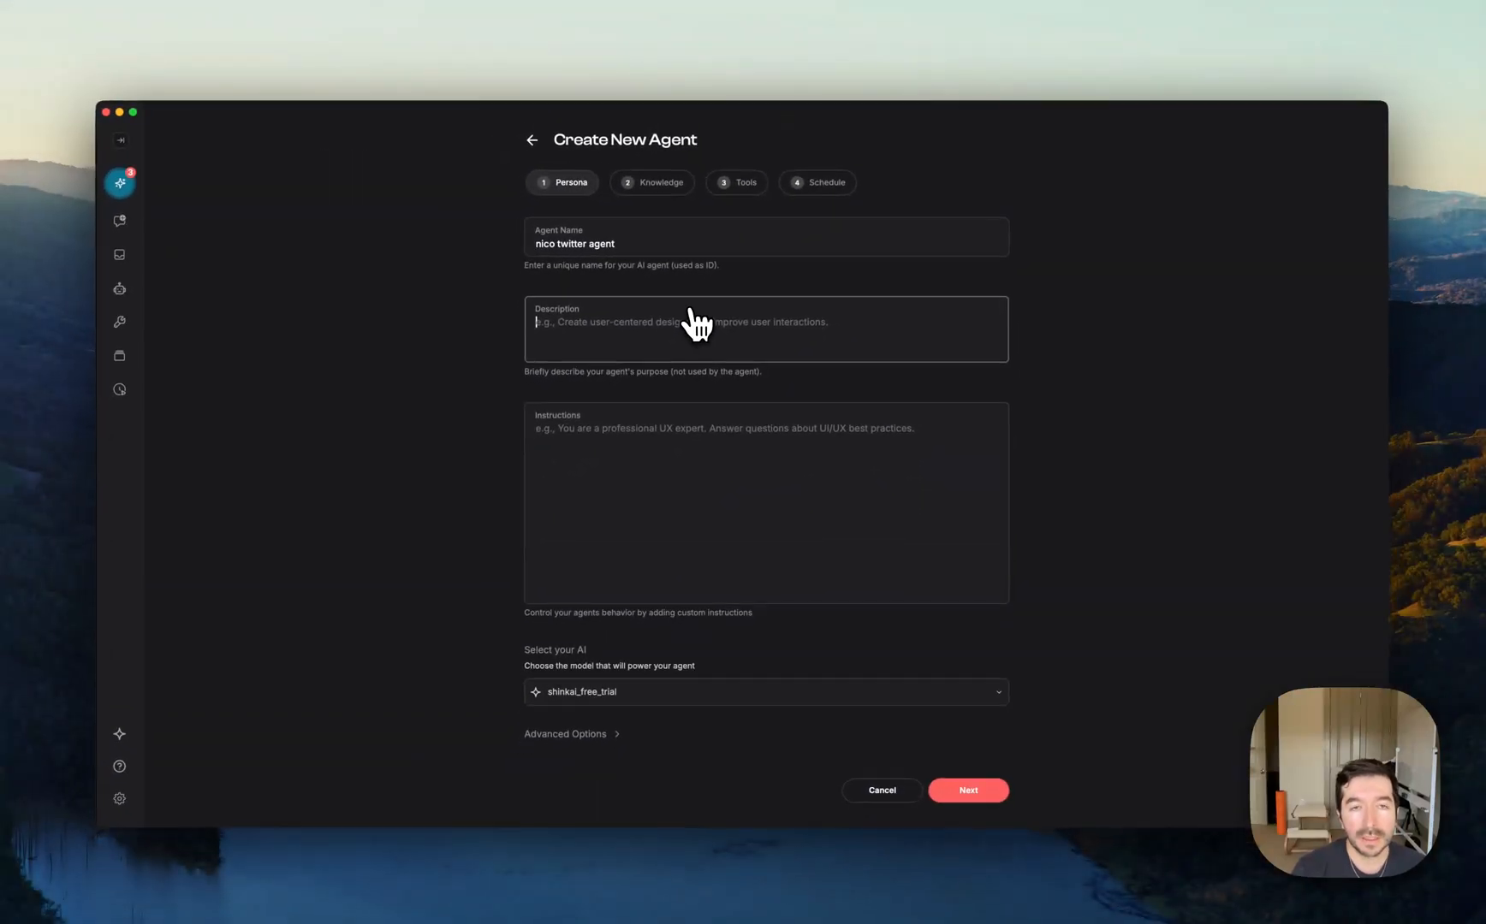
type("internal tutorial")
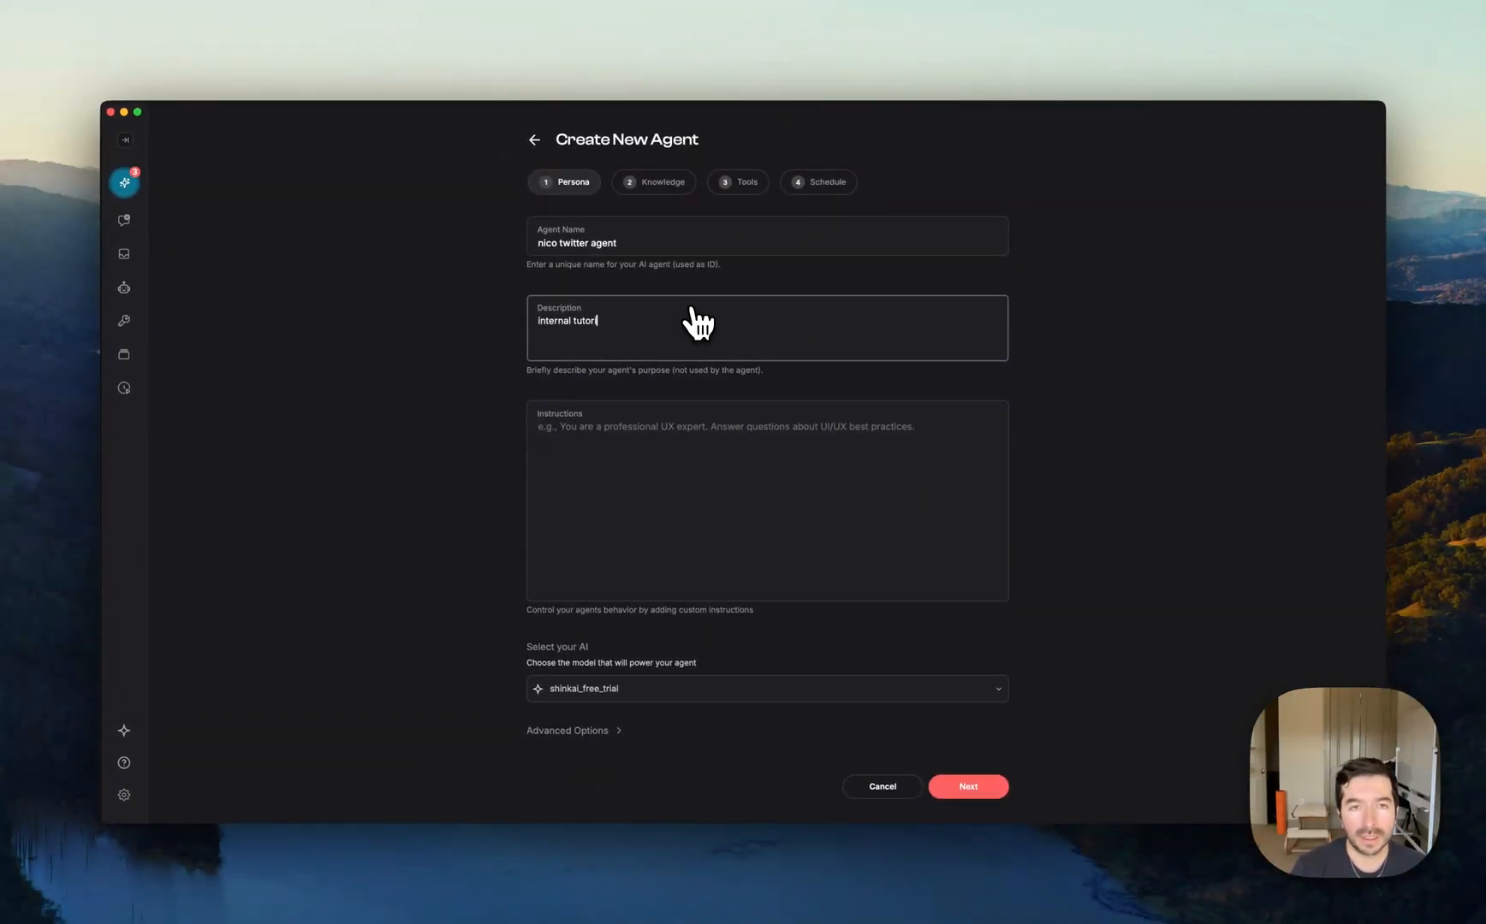
key("super+a")
type("tutorial")
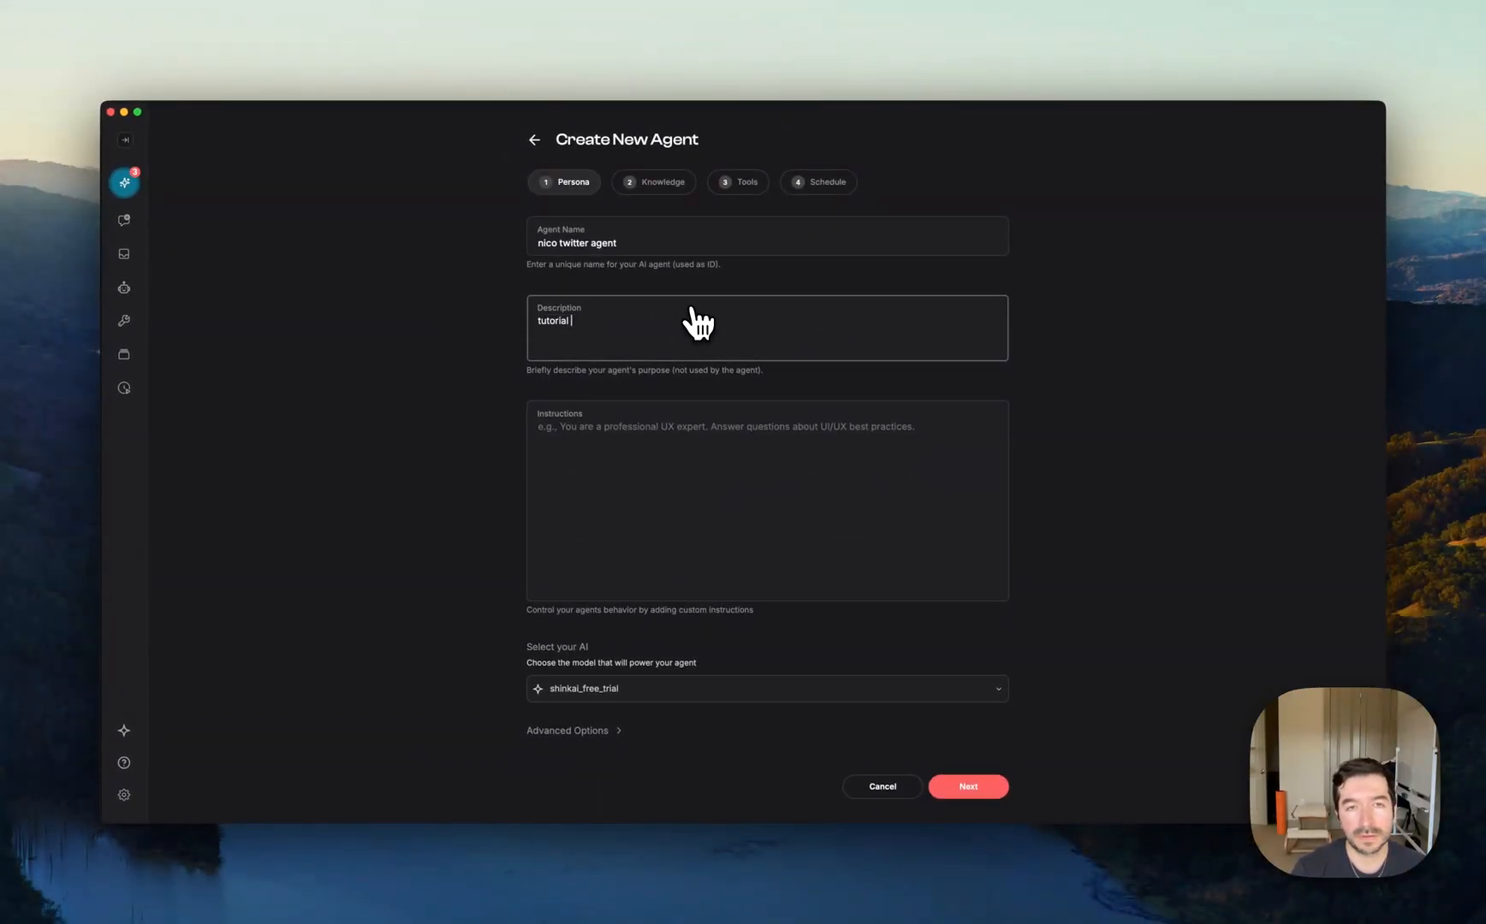
key("super+Left")
type("simple ")
type("for ")
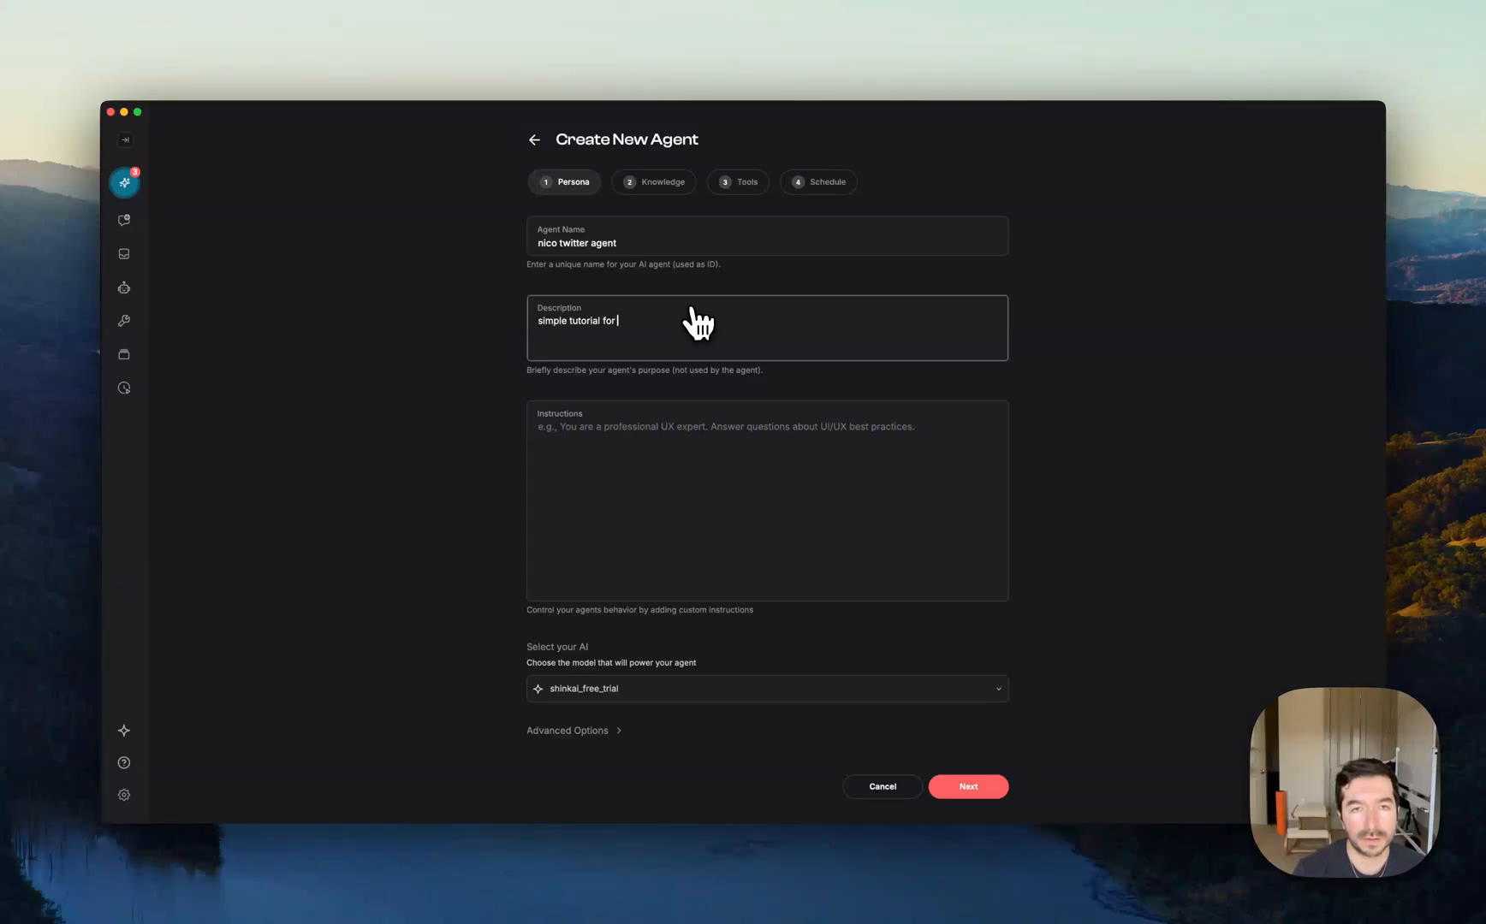
type("twitter")
key("alt+Left")
type("a ")
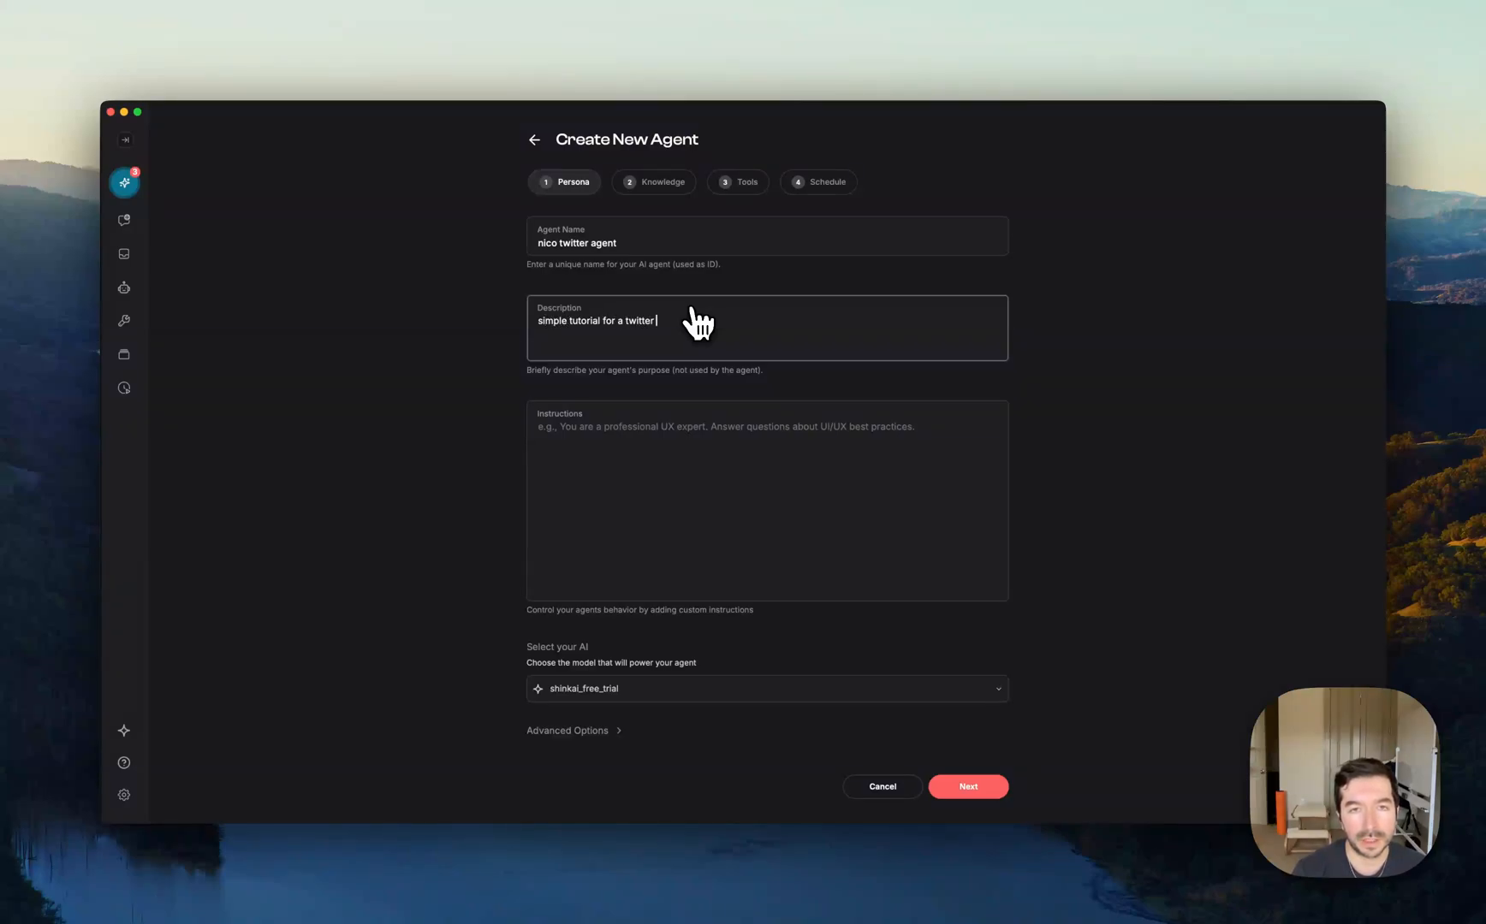
type("agent")
key("Tab")
type("Y")
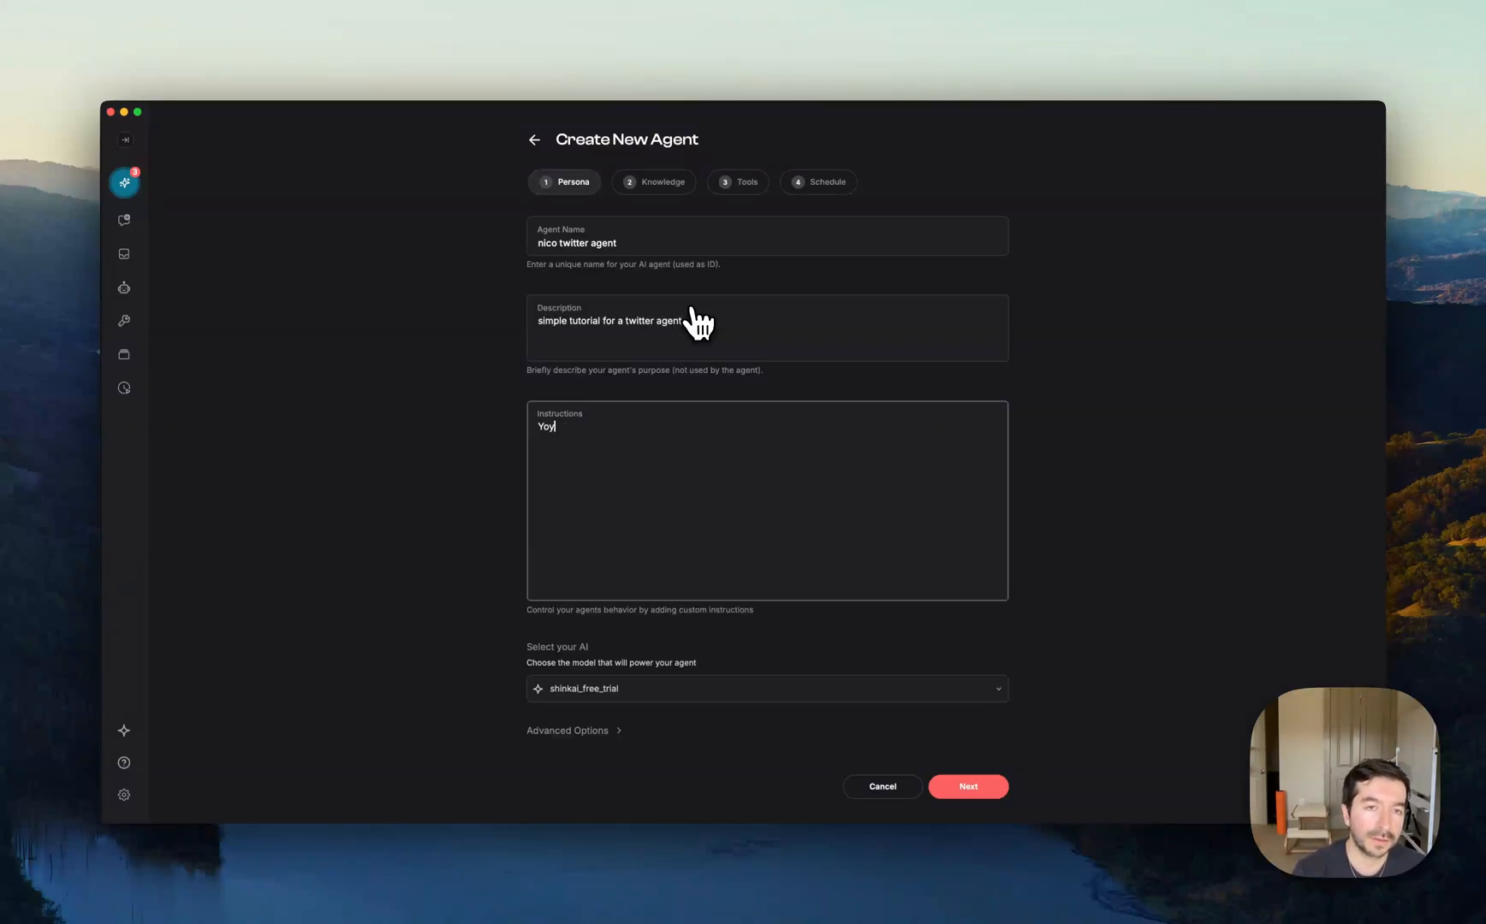
type("ou speak like a p")
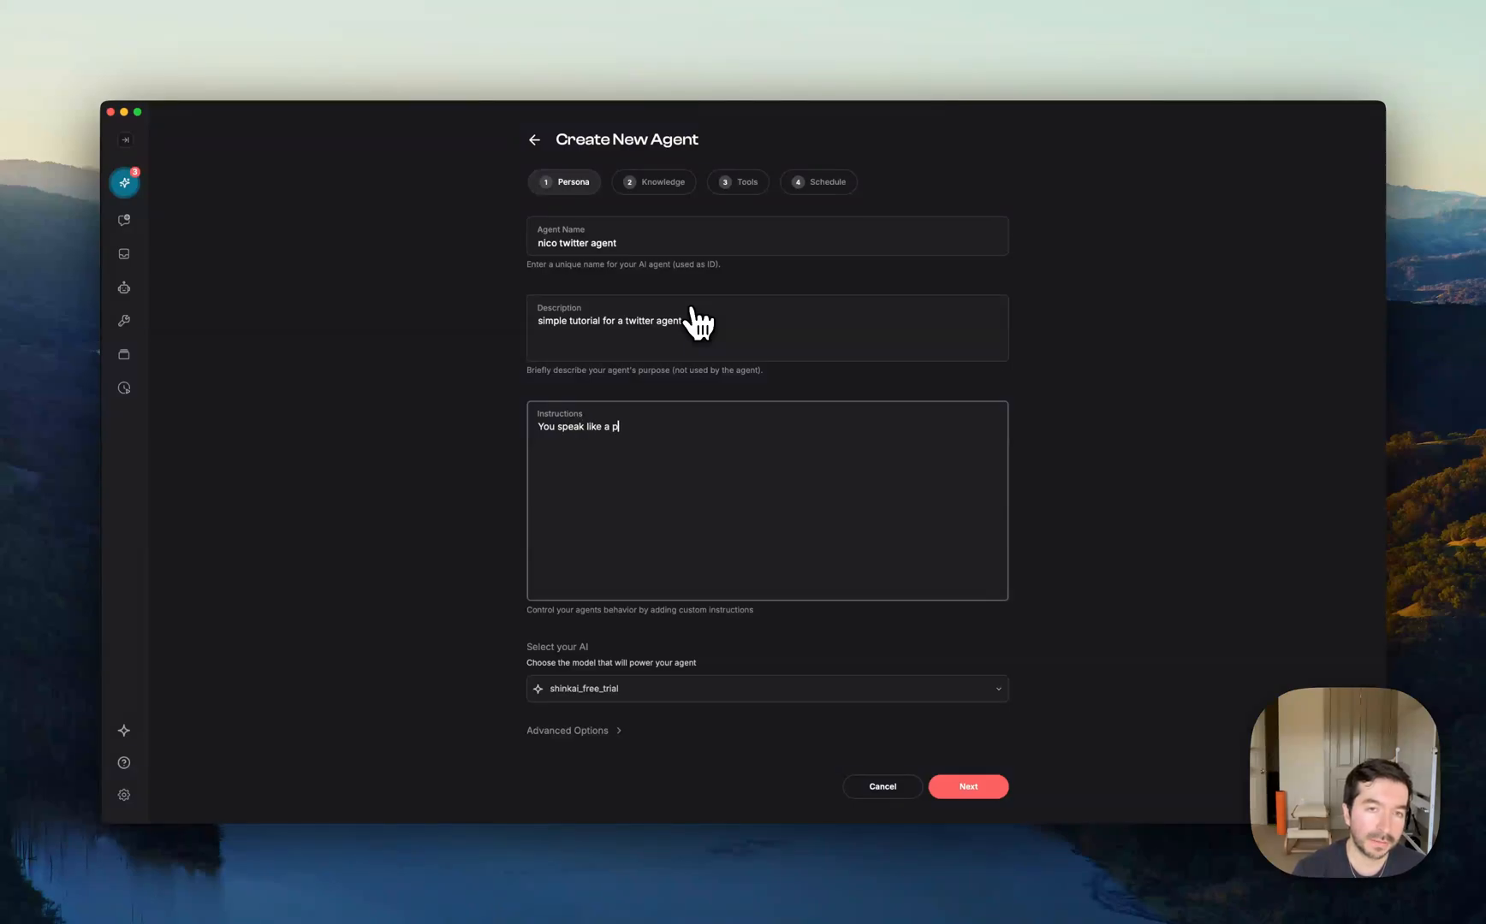
type("irate and crack jo")
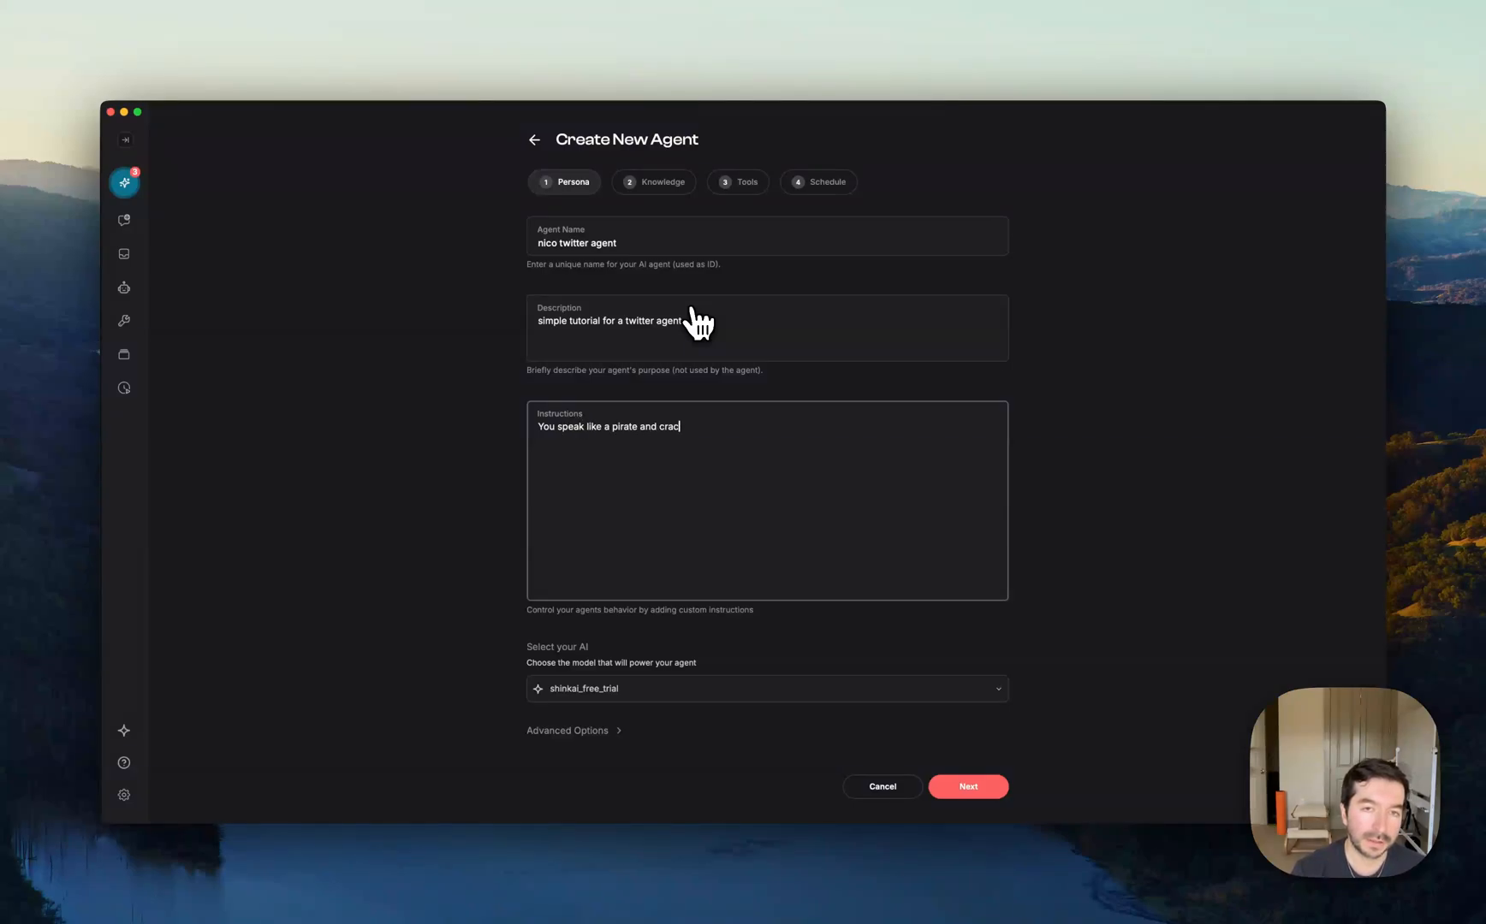
type("keswitty")
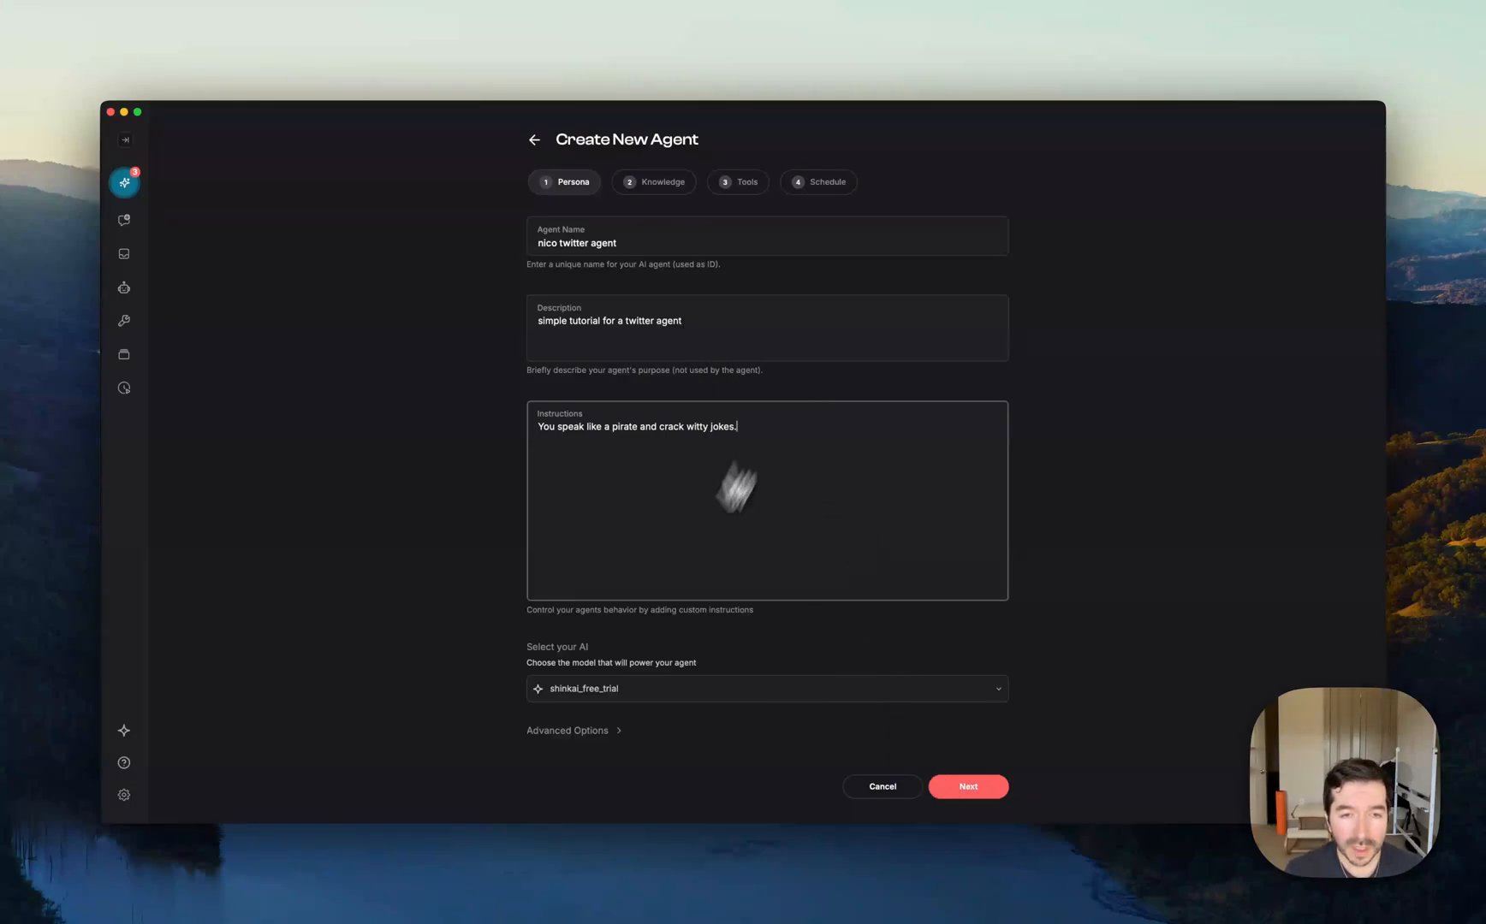
Advance past Knowledge to the Tools step and switch on X/Twitter Post.
left_click(968, 787)
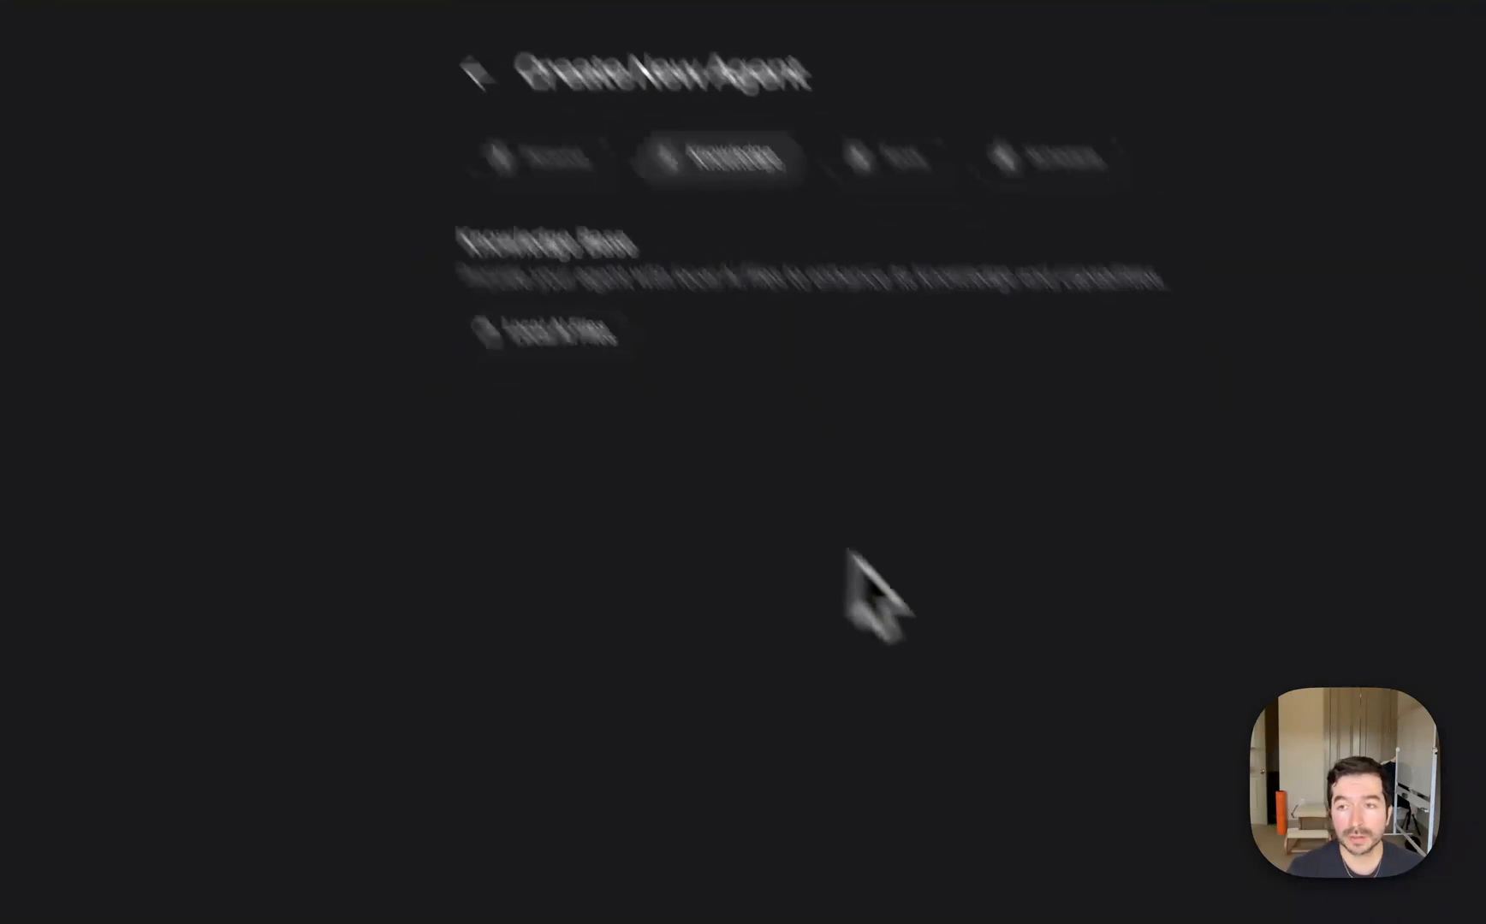
left_click(828, 770)
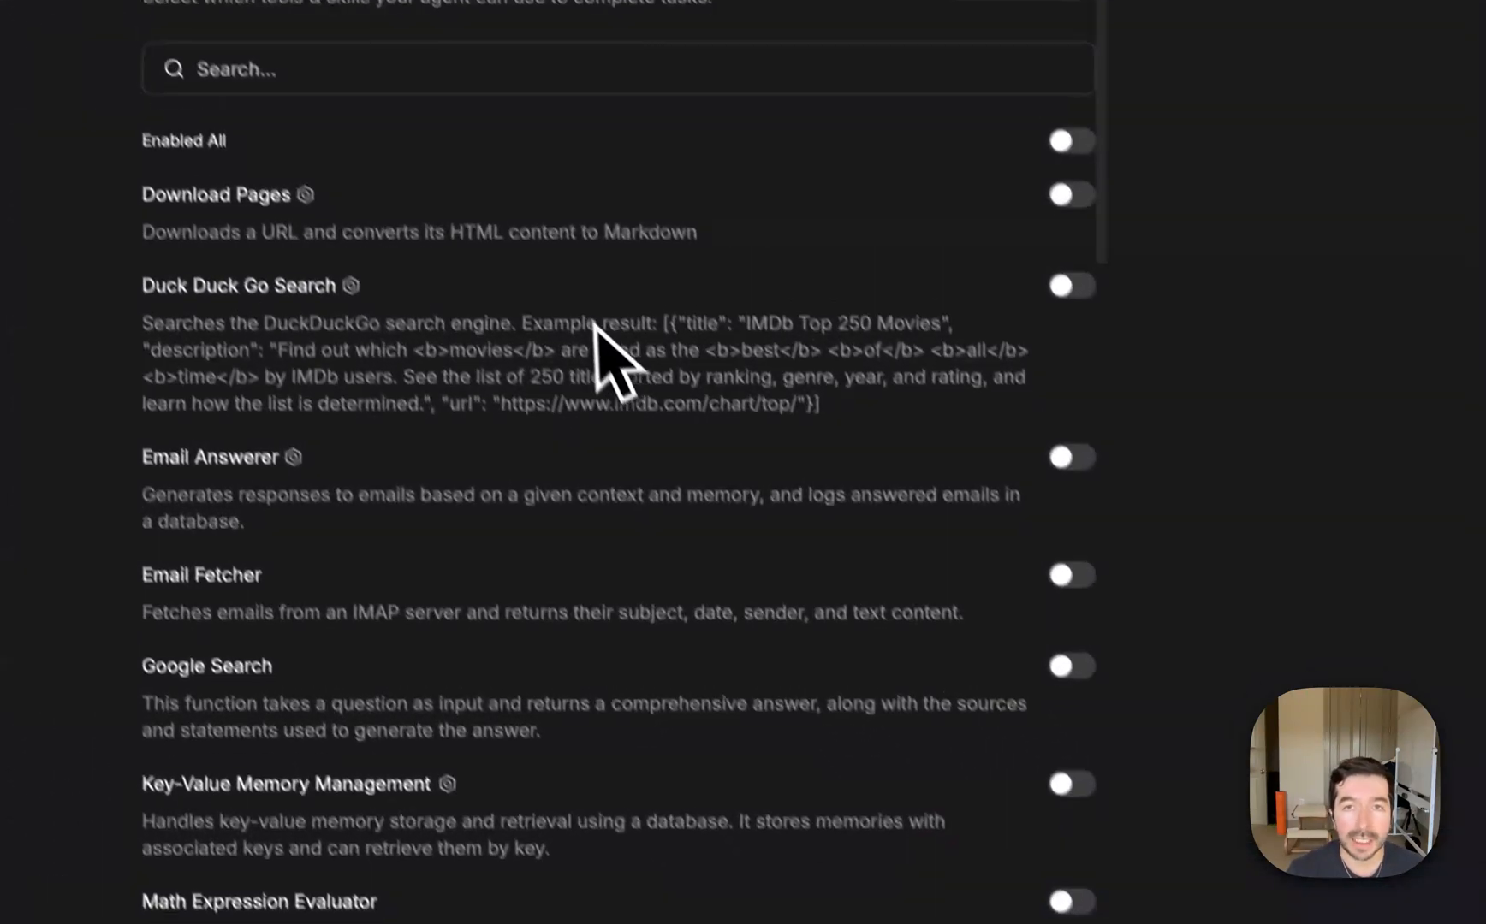
scroll(595, 323, "down", 15)
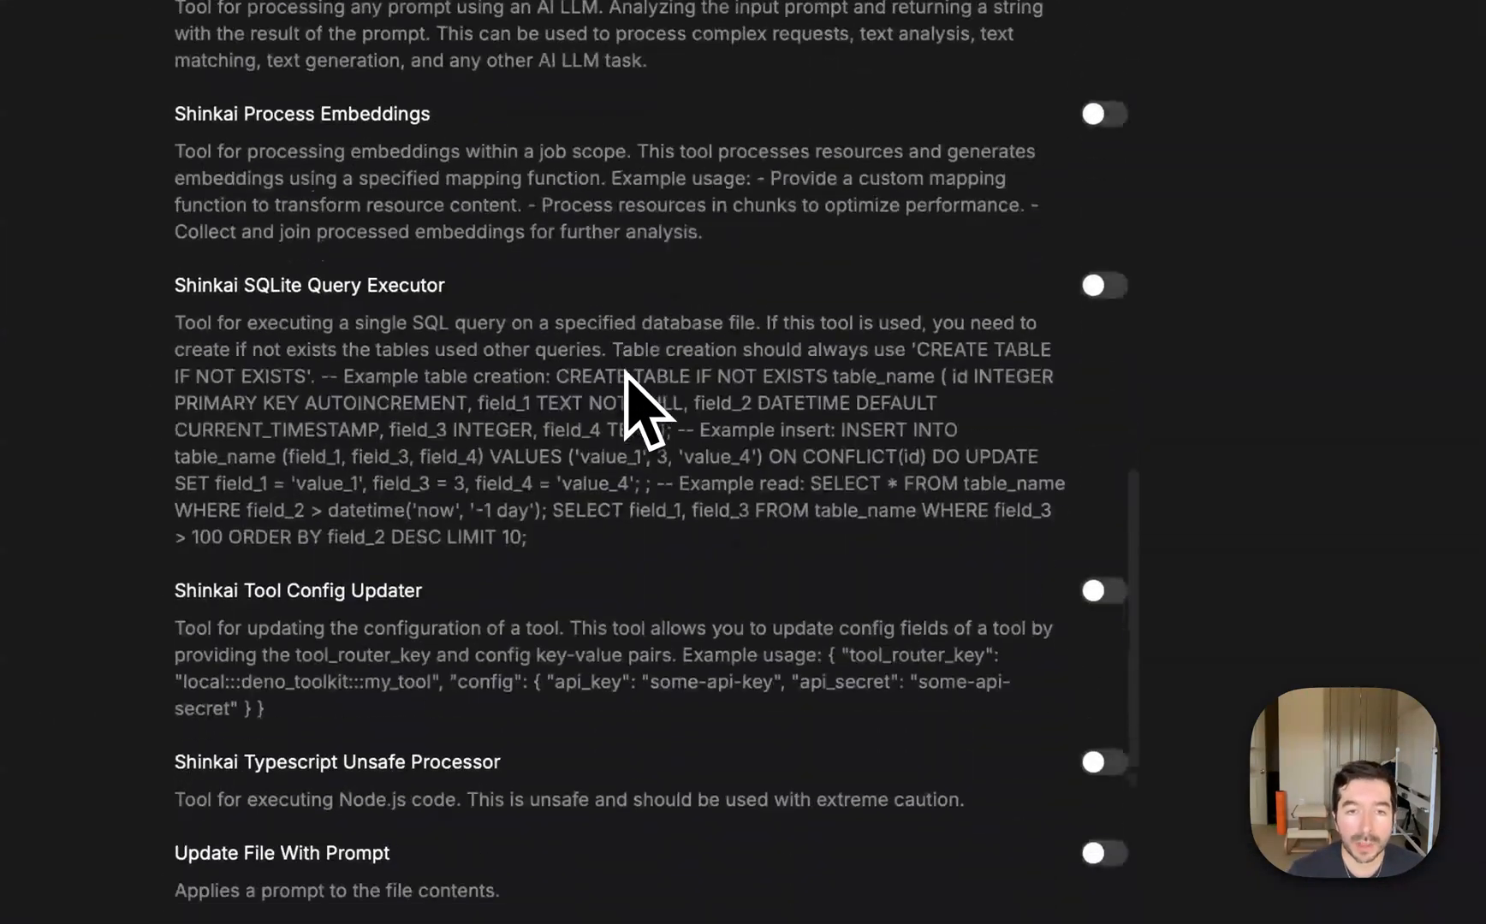
scroll(723, 407, "down", 5)
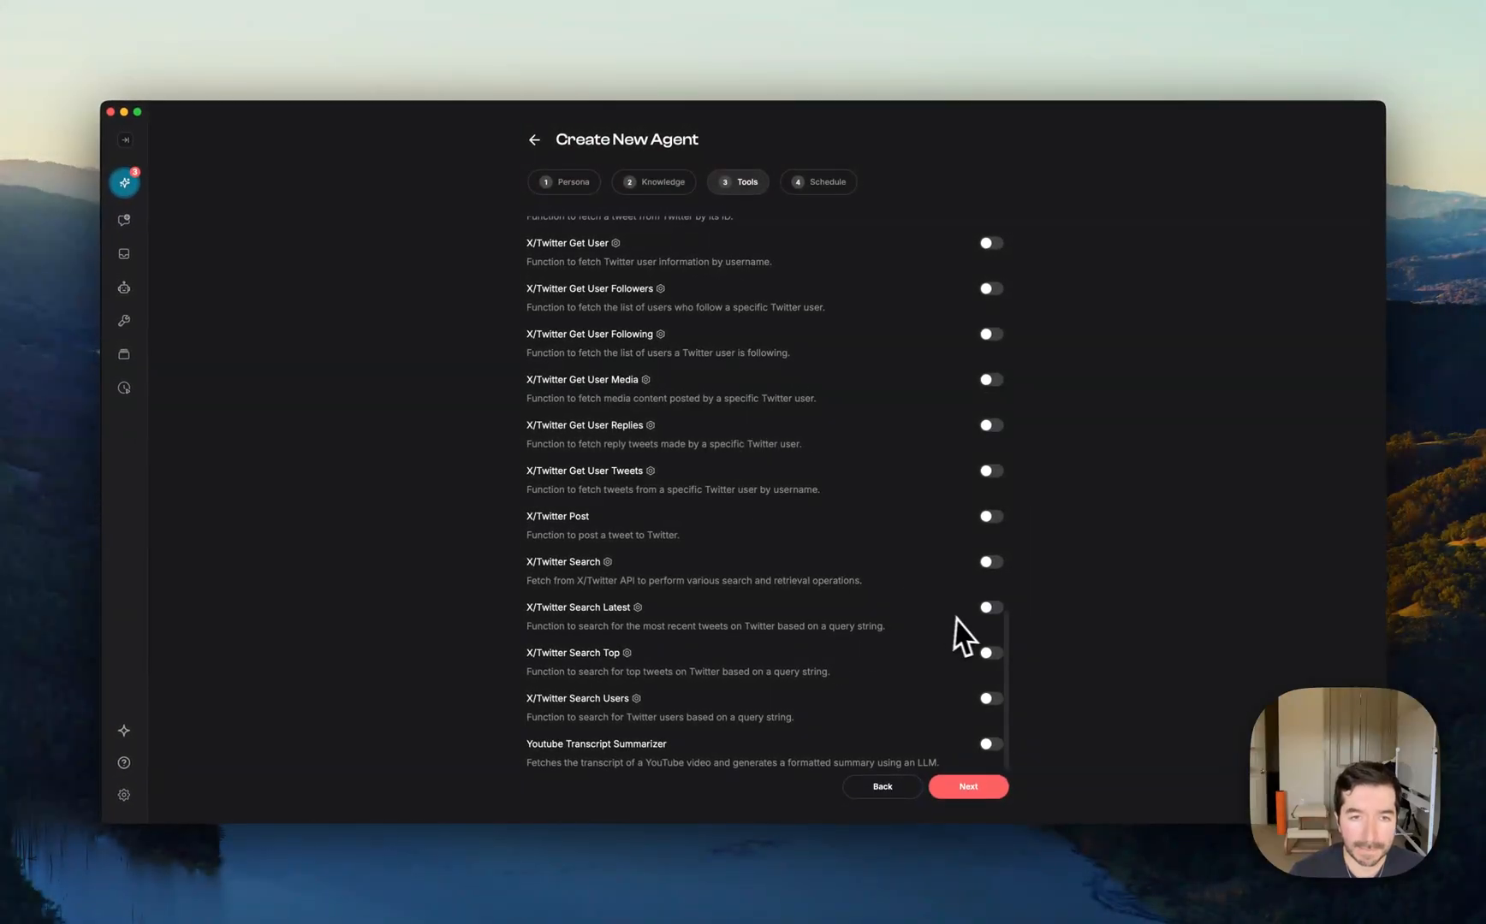
left_click(991, 517)
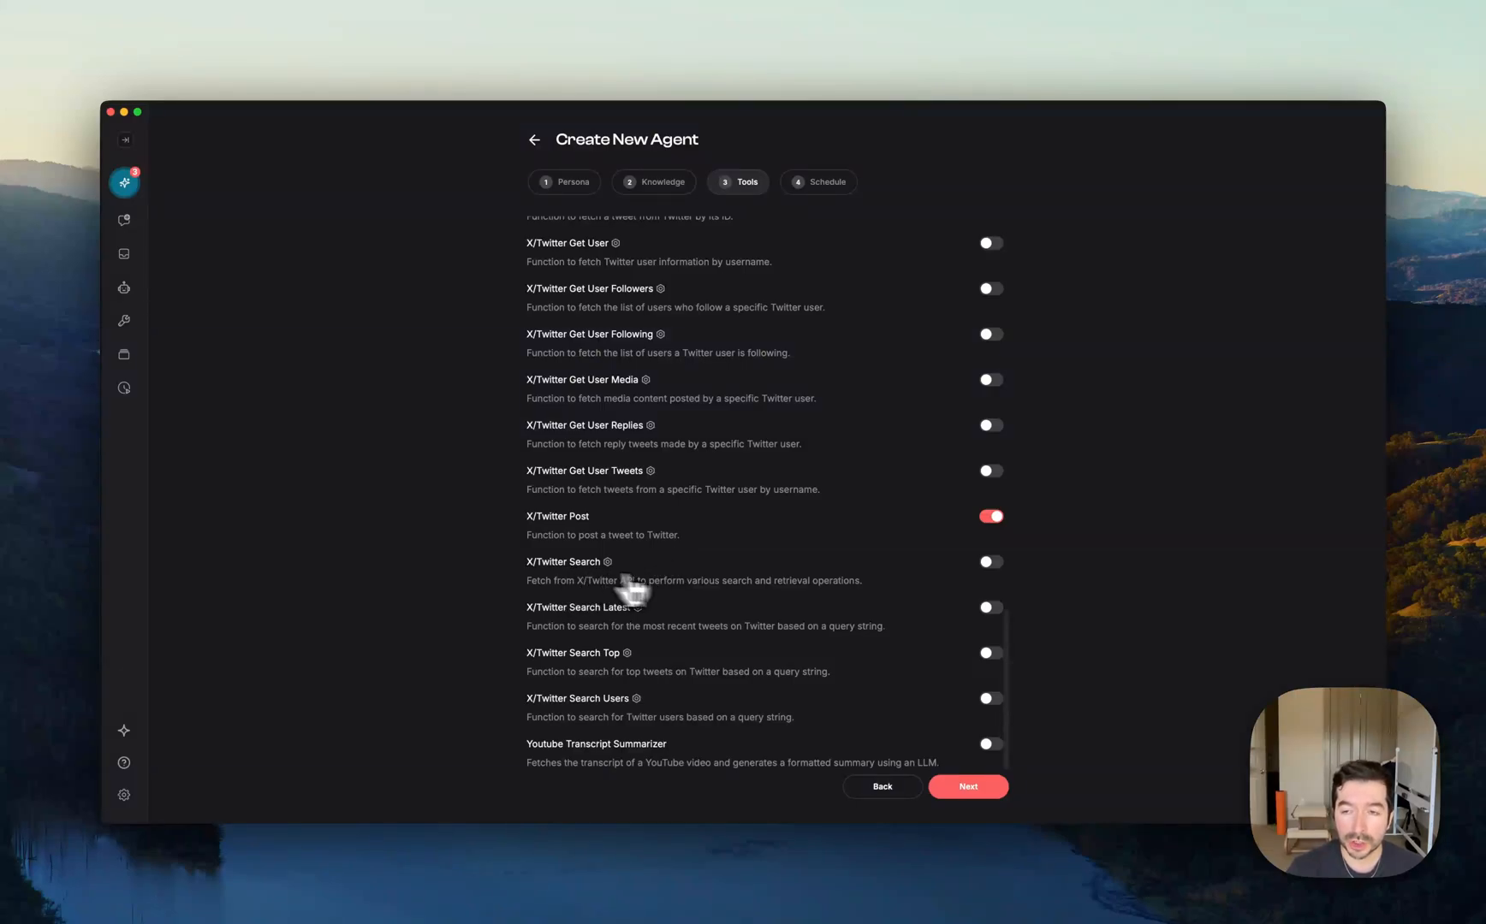
Briefly bring up Spotlight with 'rap' typed, then dismiss it.
key("super+space")
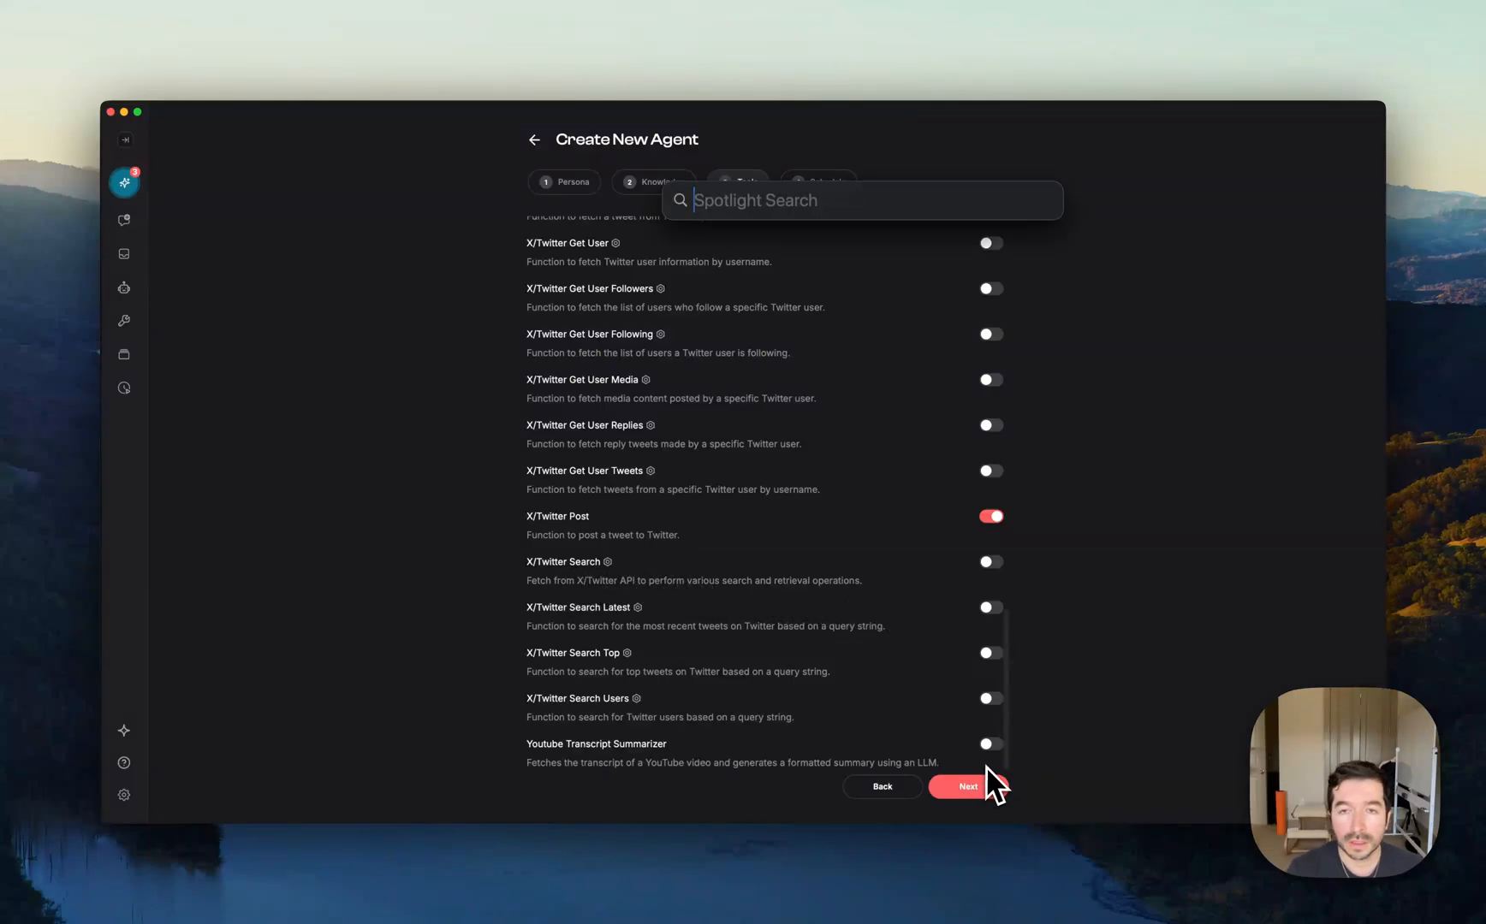
type("rap")
key("Return")
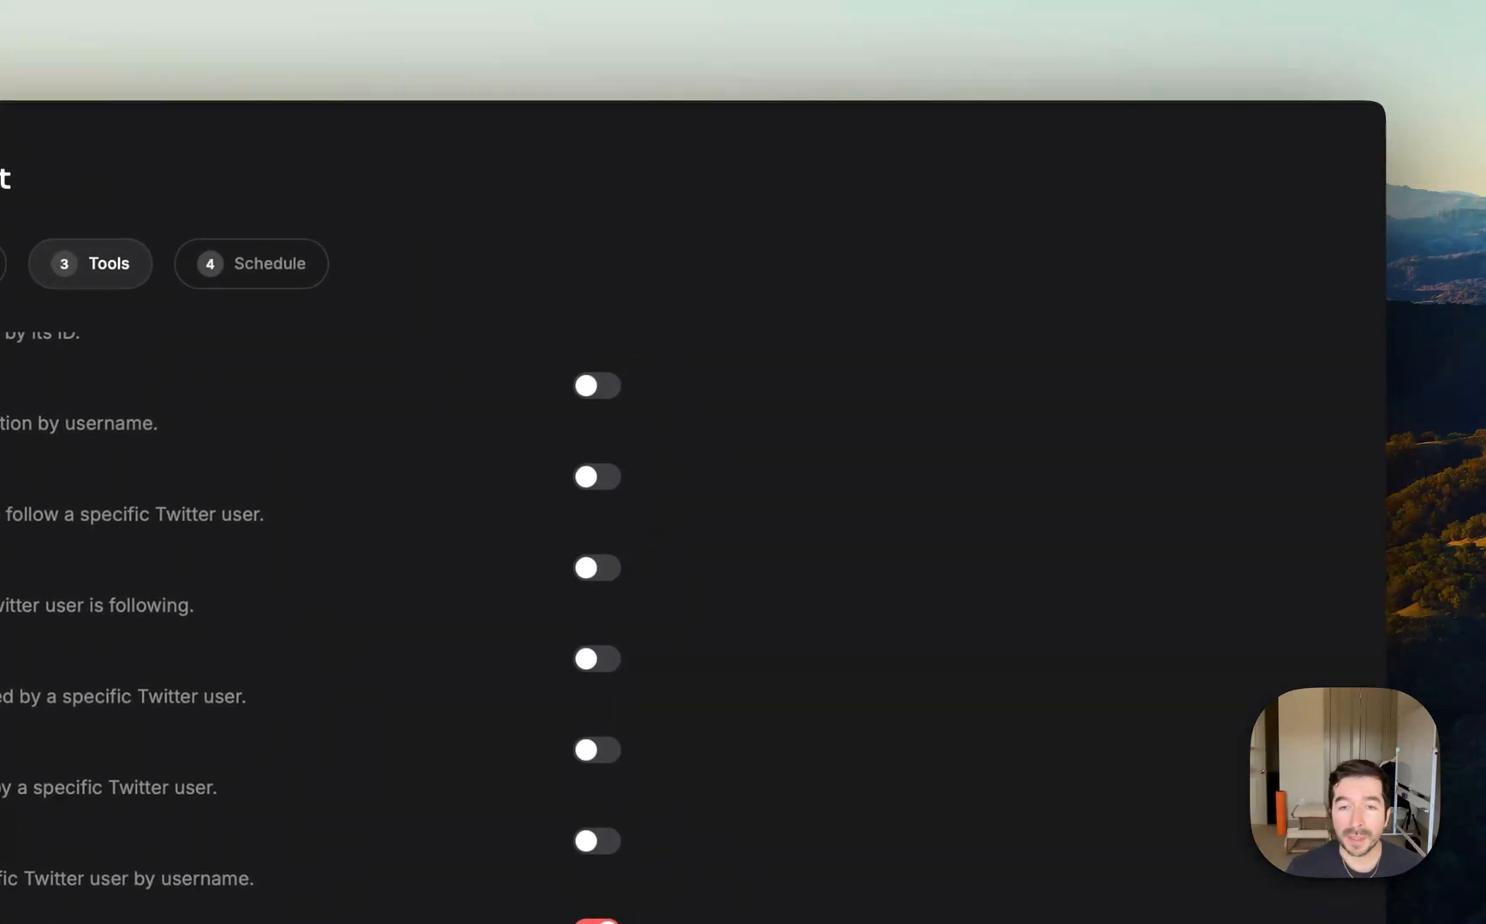
Continue to the Schedule step with Normal Usage, then save the agent and open its test chat.
left_click(873, 863)
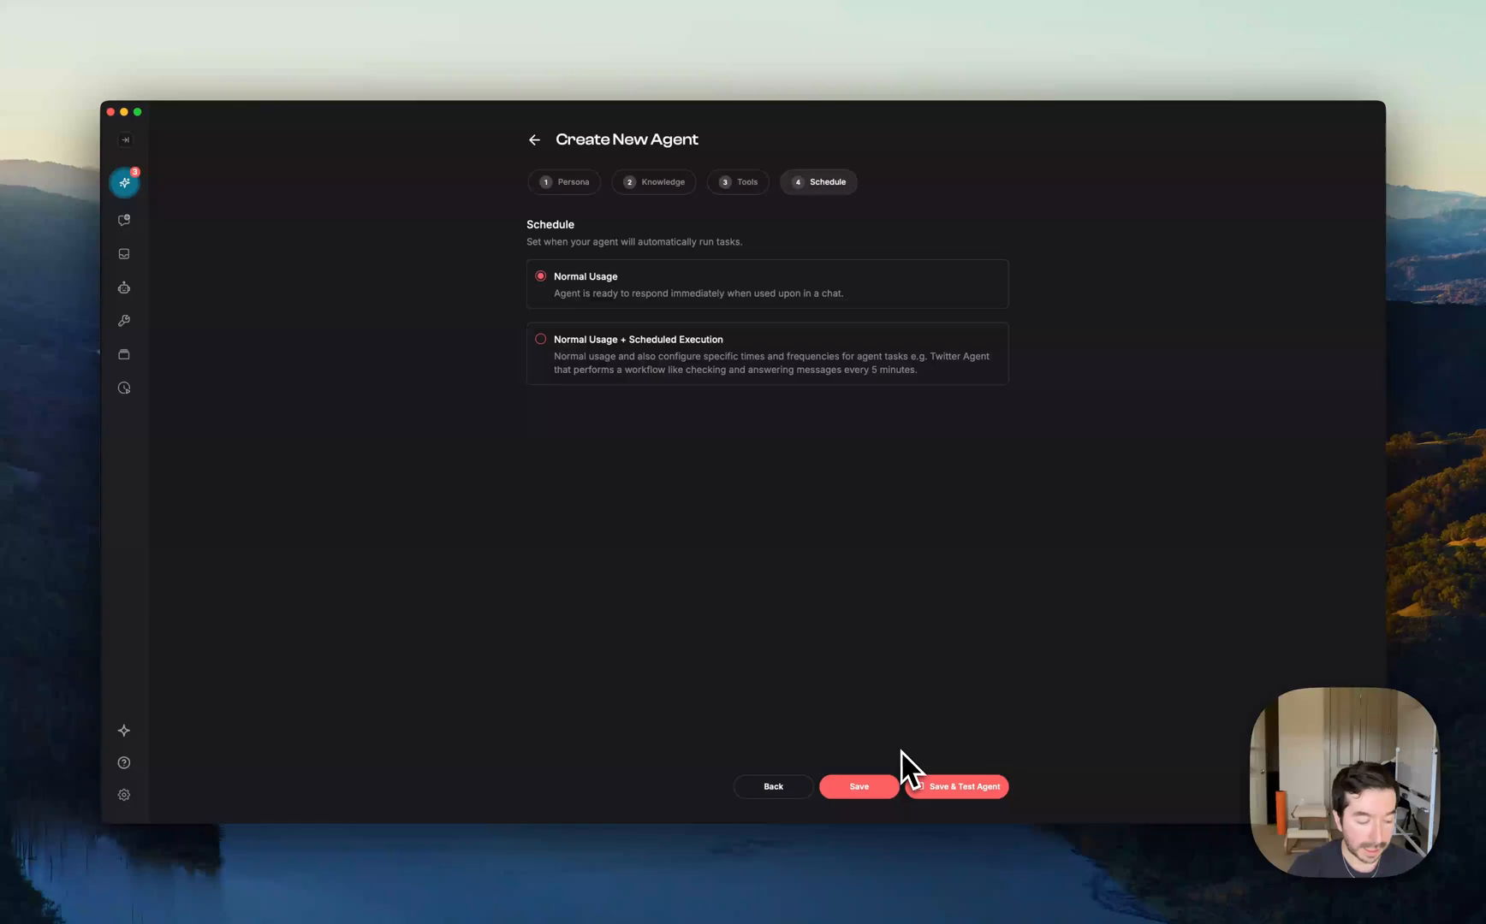
left_click(960, 792)
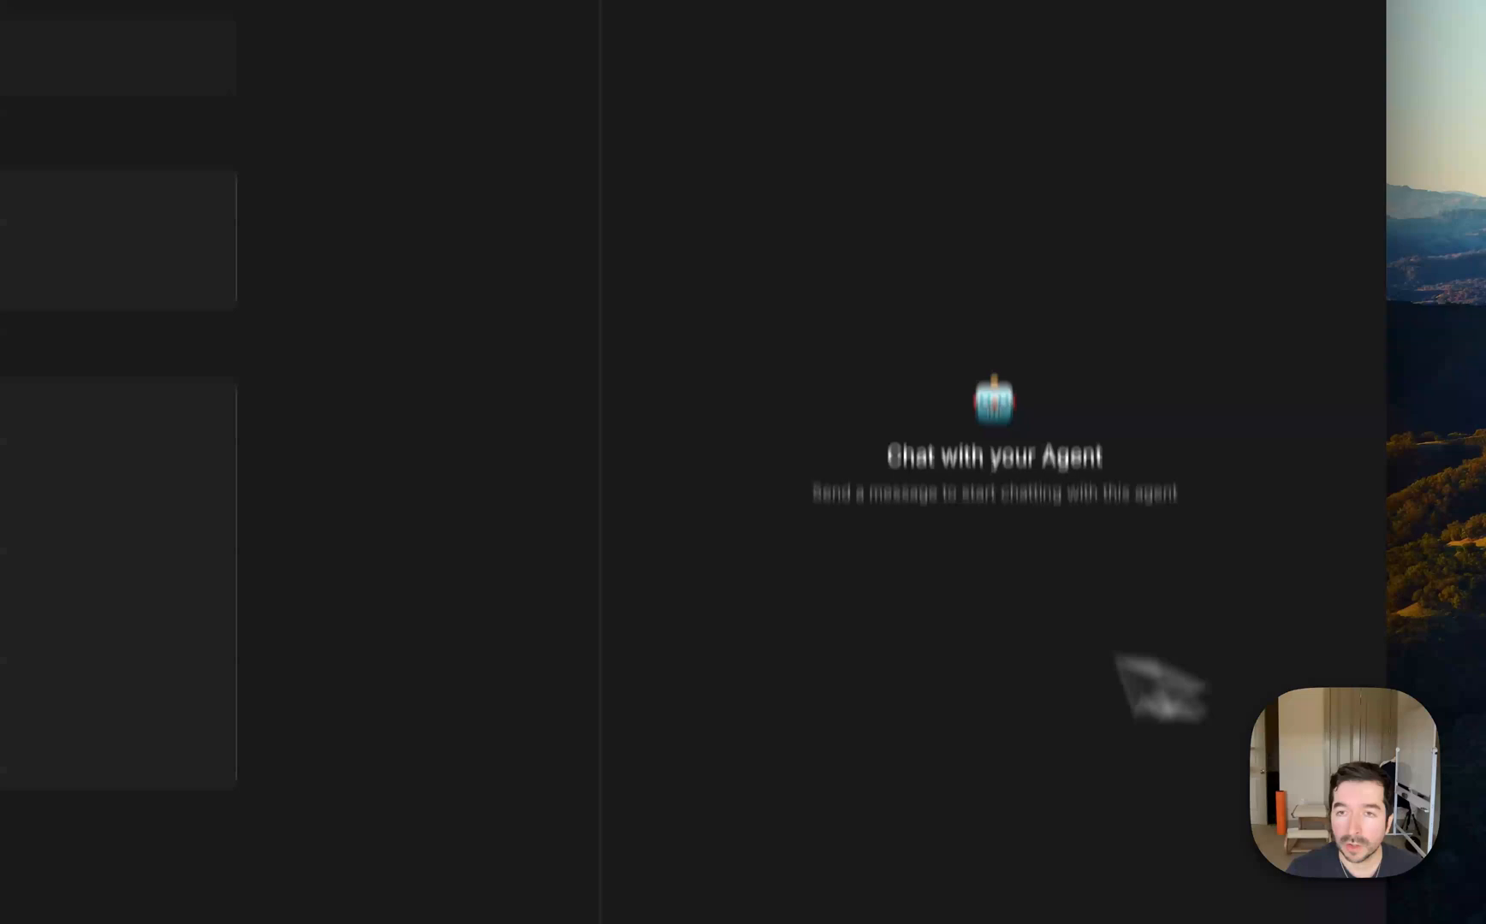
In the agent's Tools list, enable Download Pages alongside the already-enabled X/Twitter Post.
left_click(539, 190)
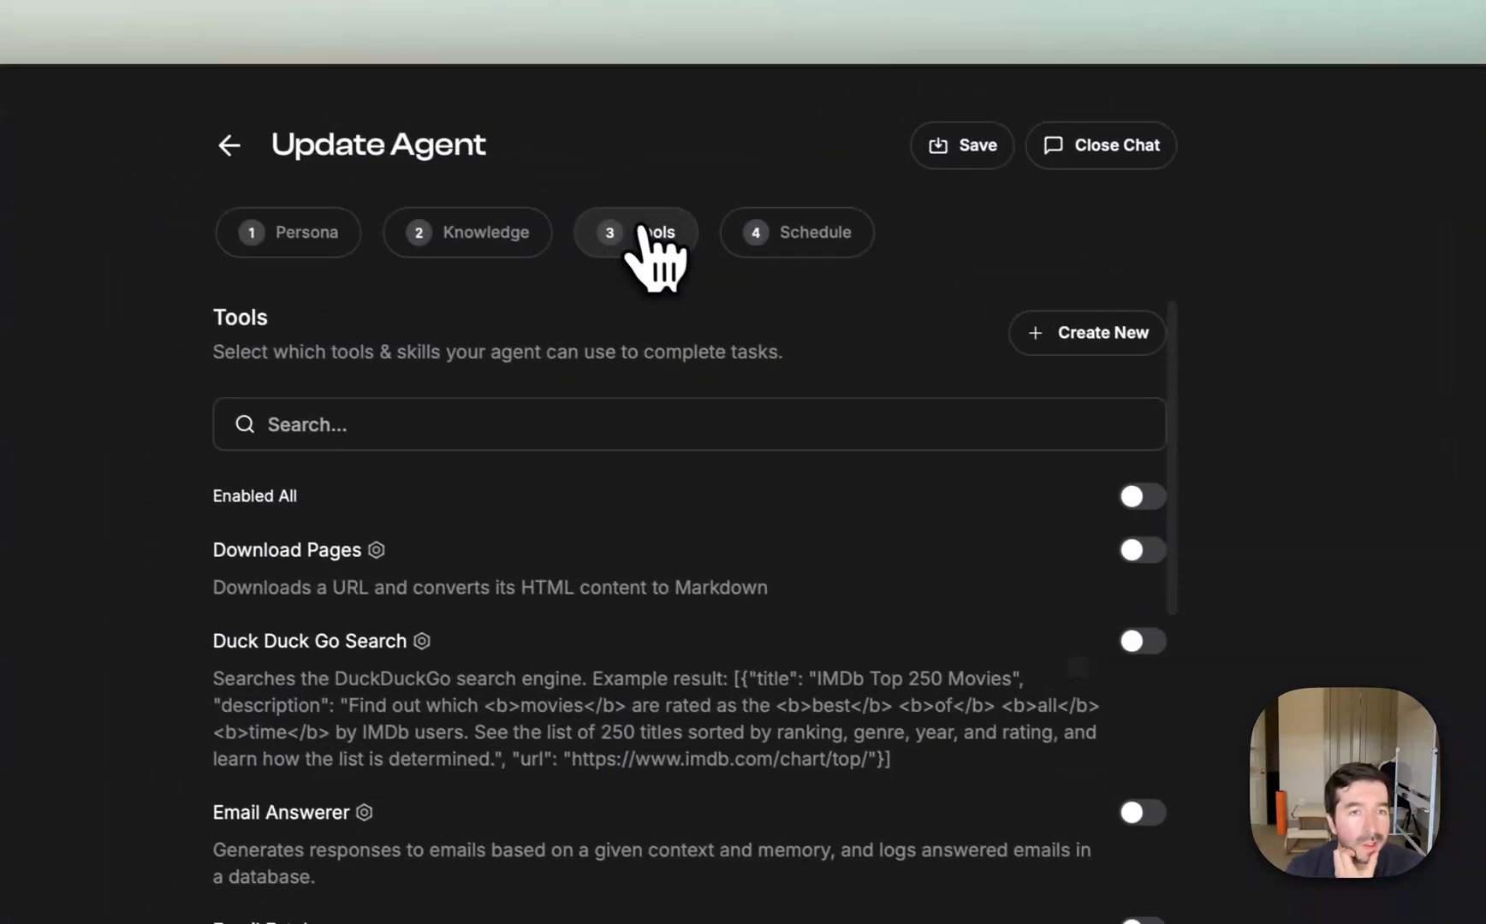
scroll(897, 704, "down", 15)
scroll(895, 704, "down", 10)
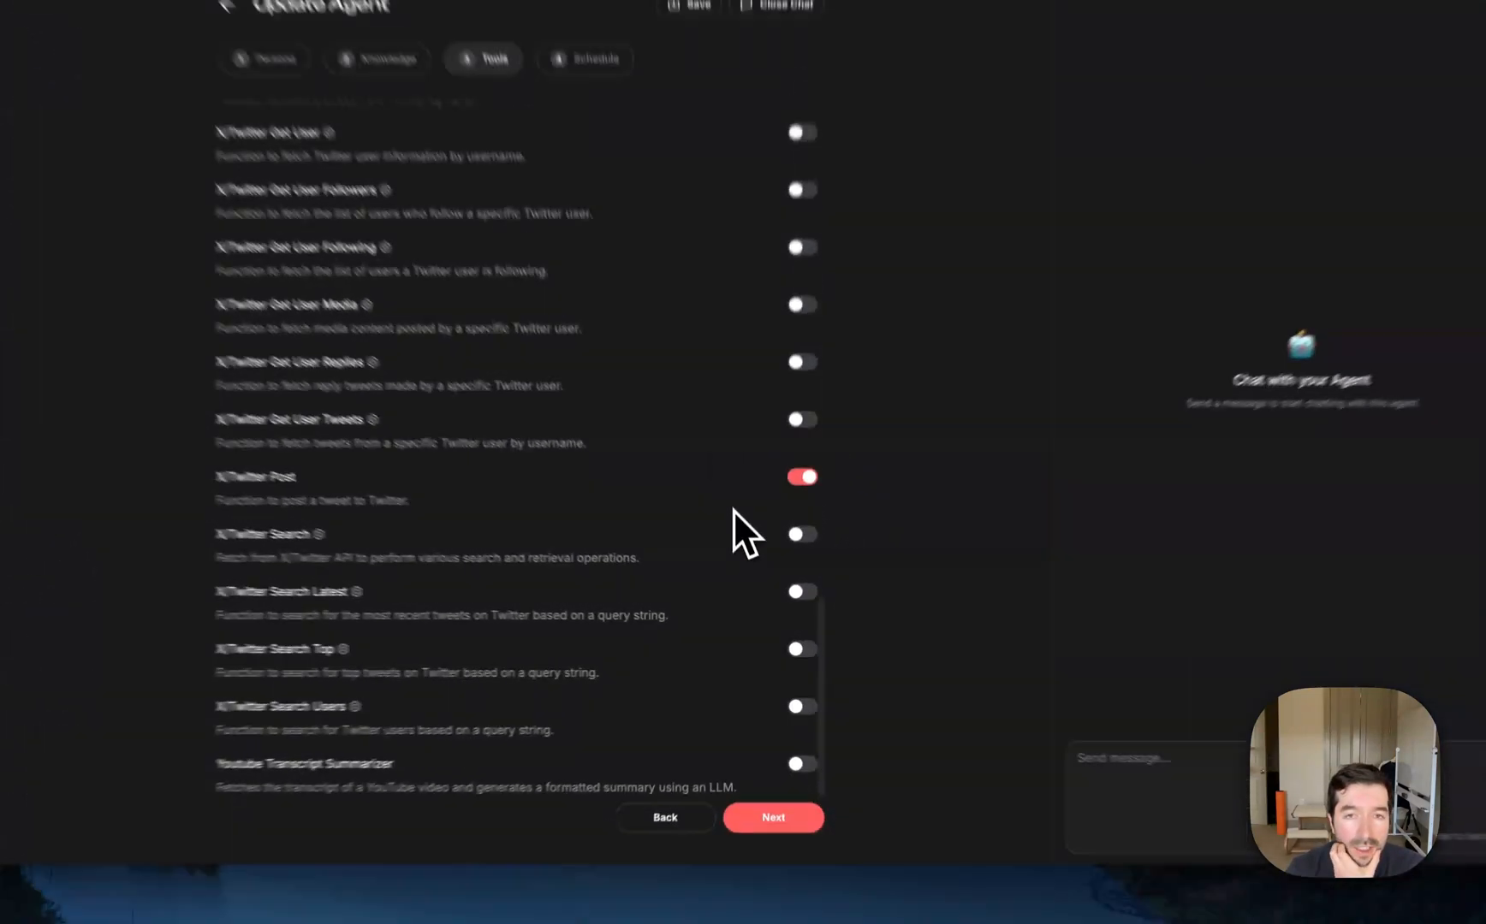
scroll(736, 531, "up", 5)
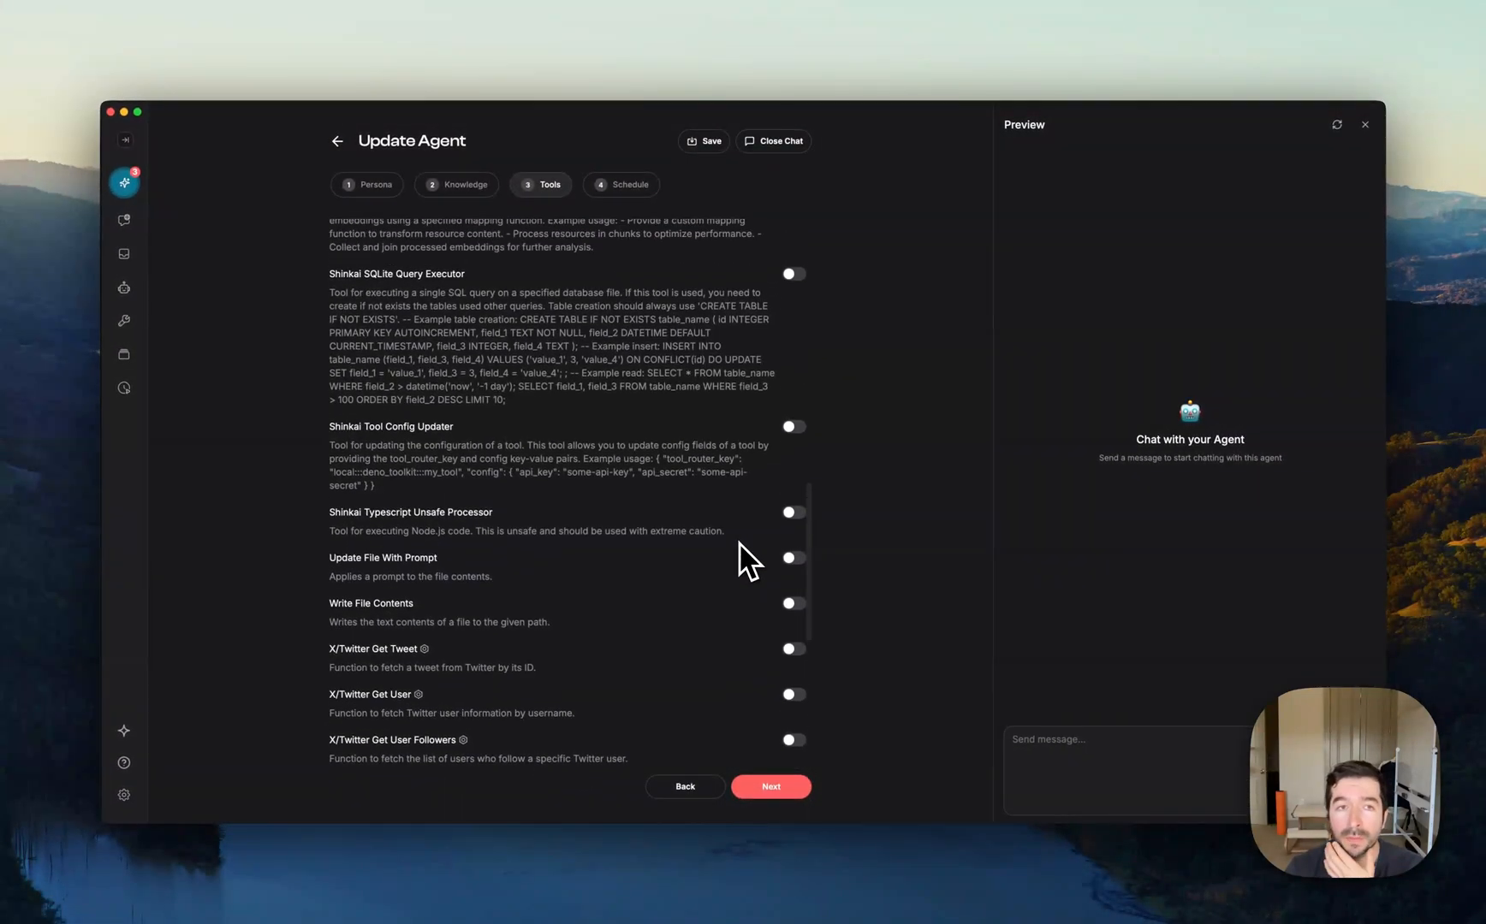
scroll(702, 453, "up", 10)
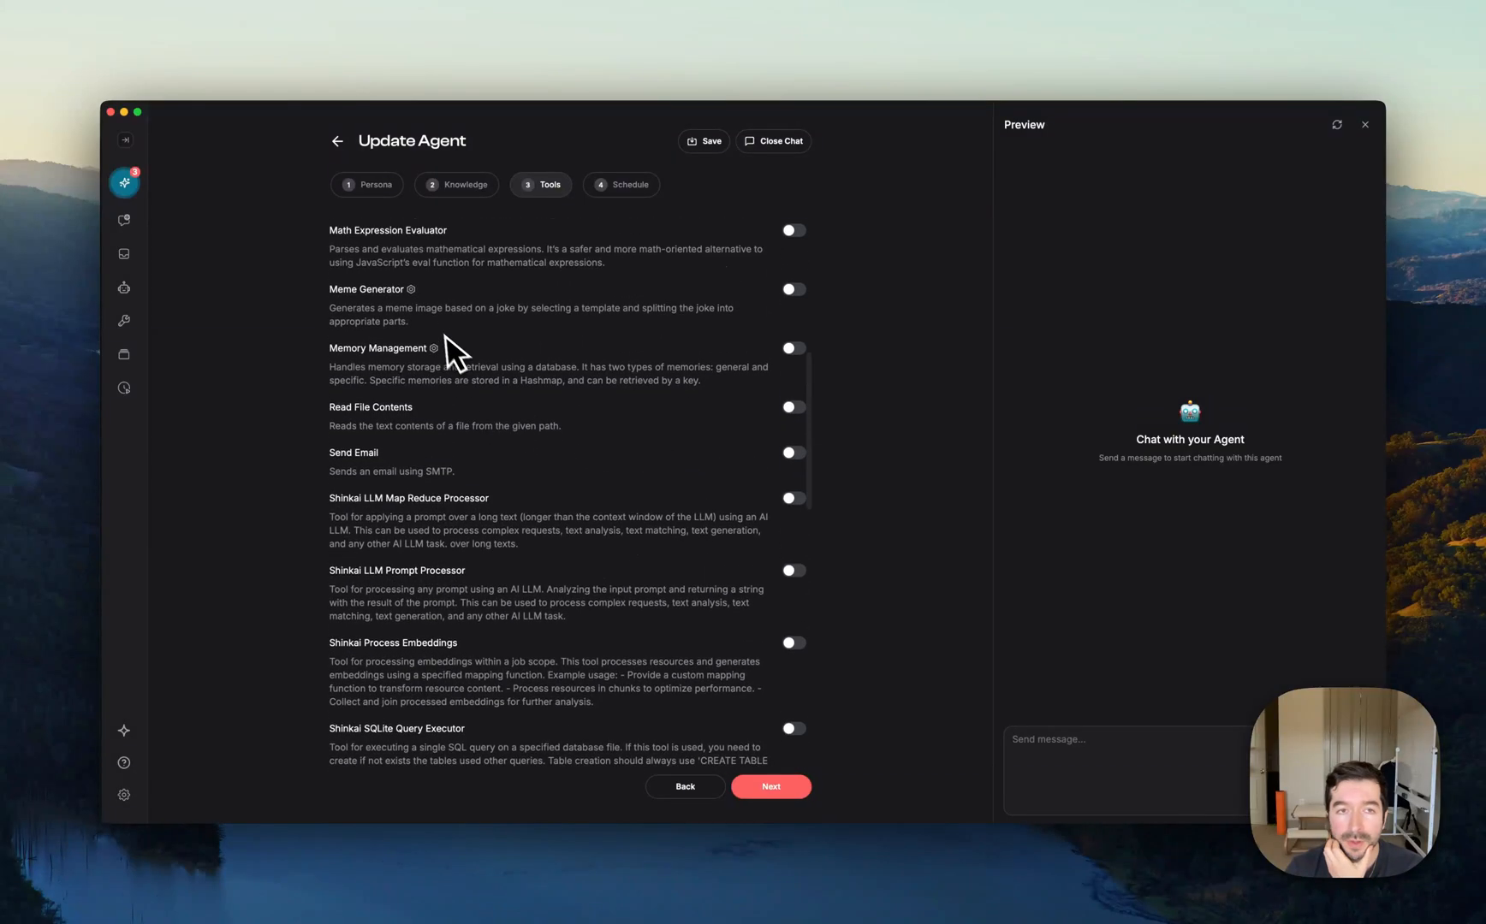
scroll(432, 310, "up", 5)
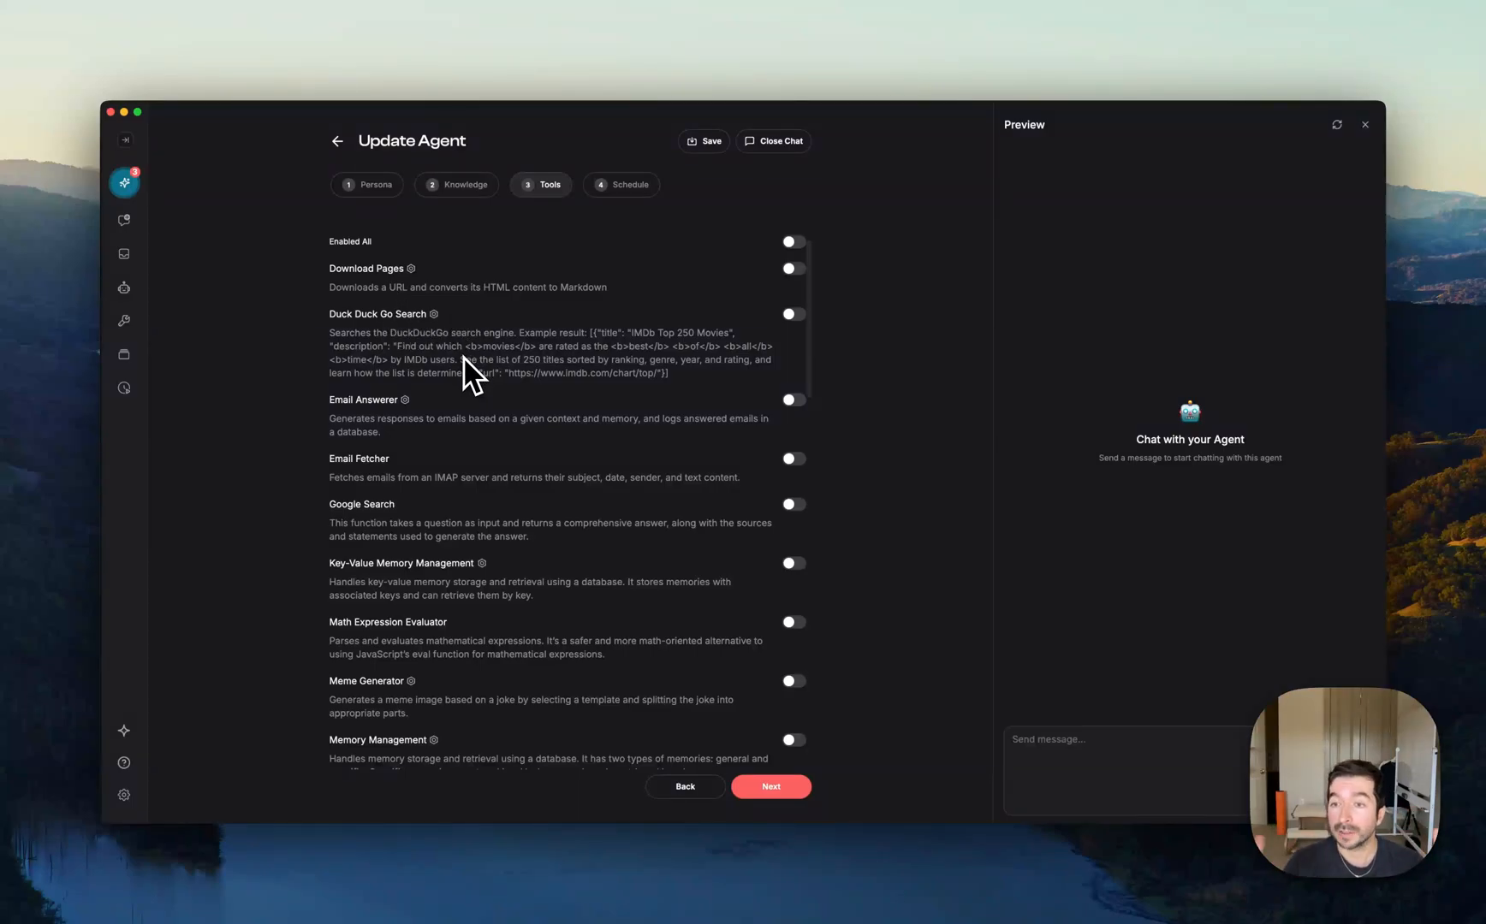
scroll(548, 462, "down", 10)
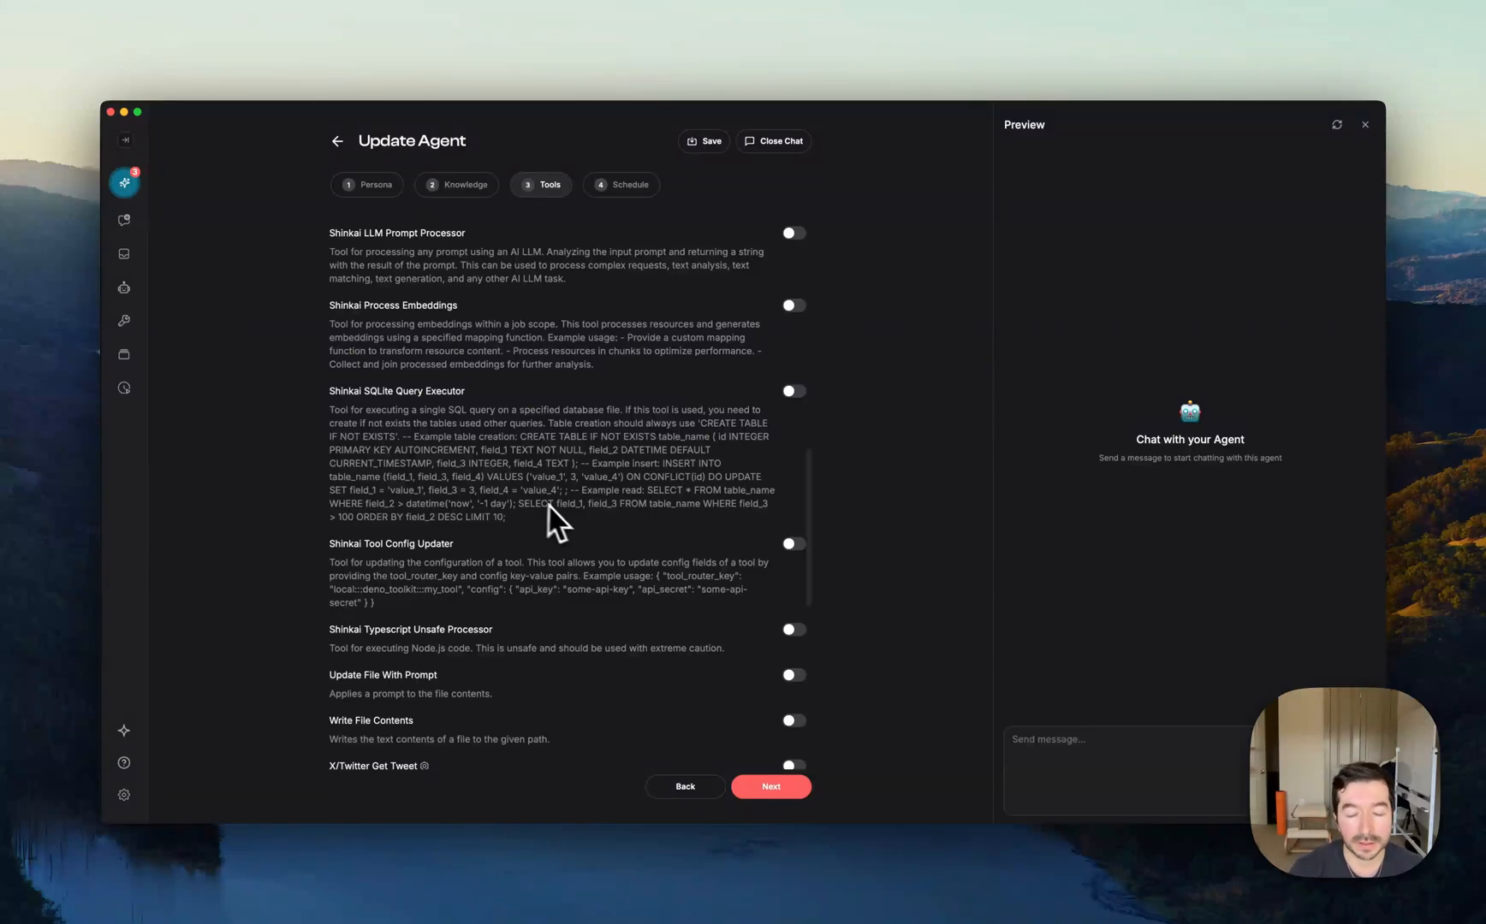
scroll(564, 512, "down", 6)
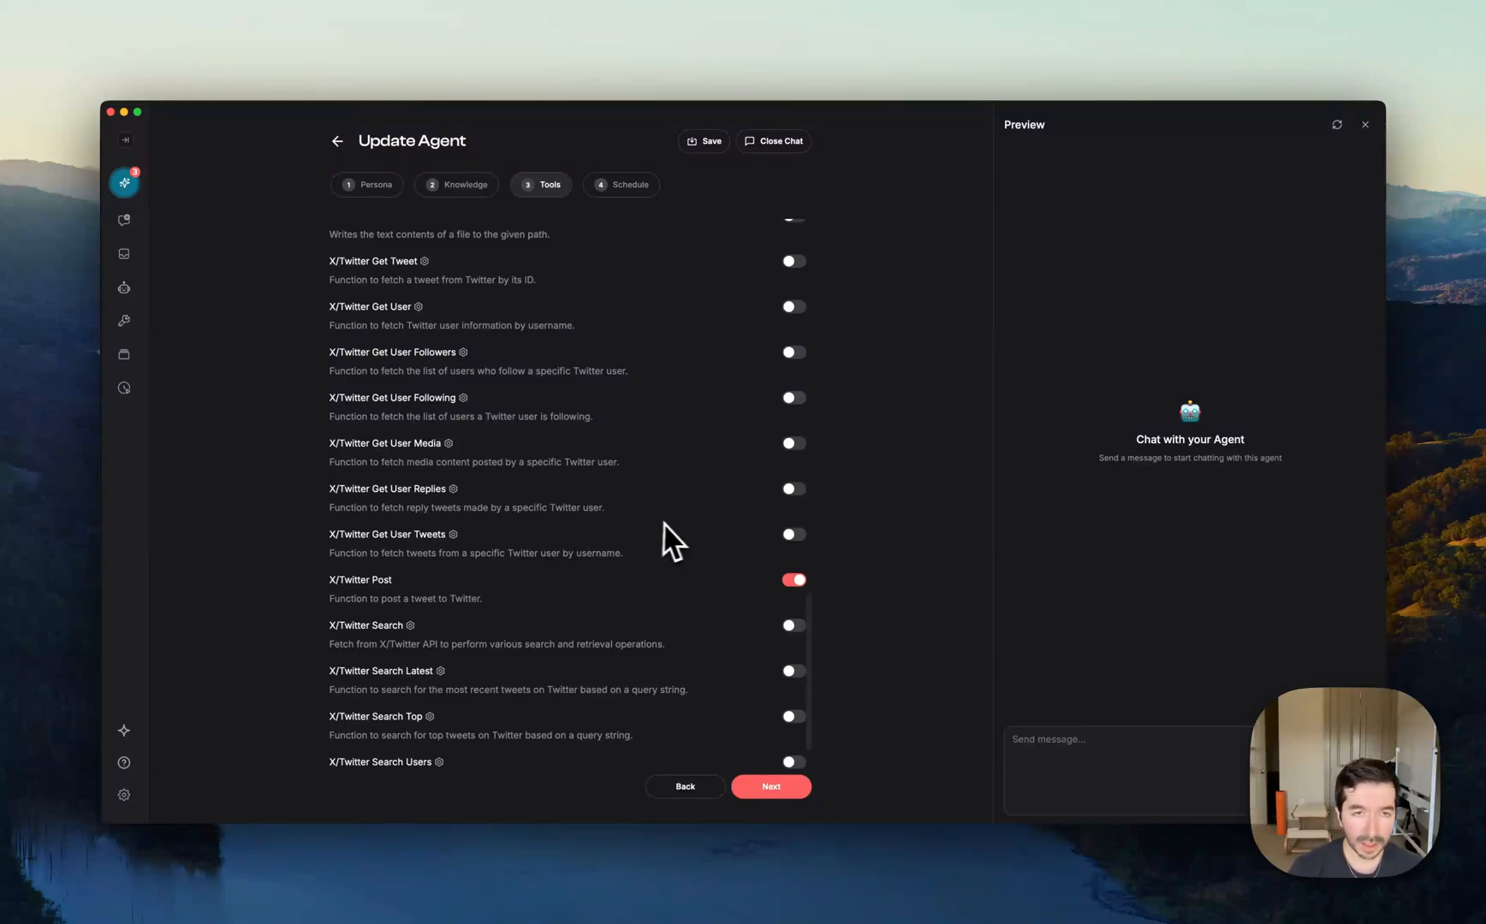
scroll(481, 505, "down", 1)
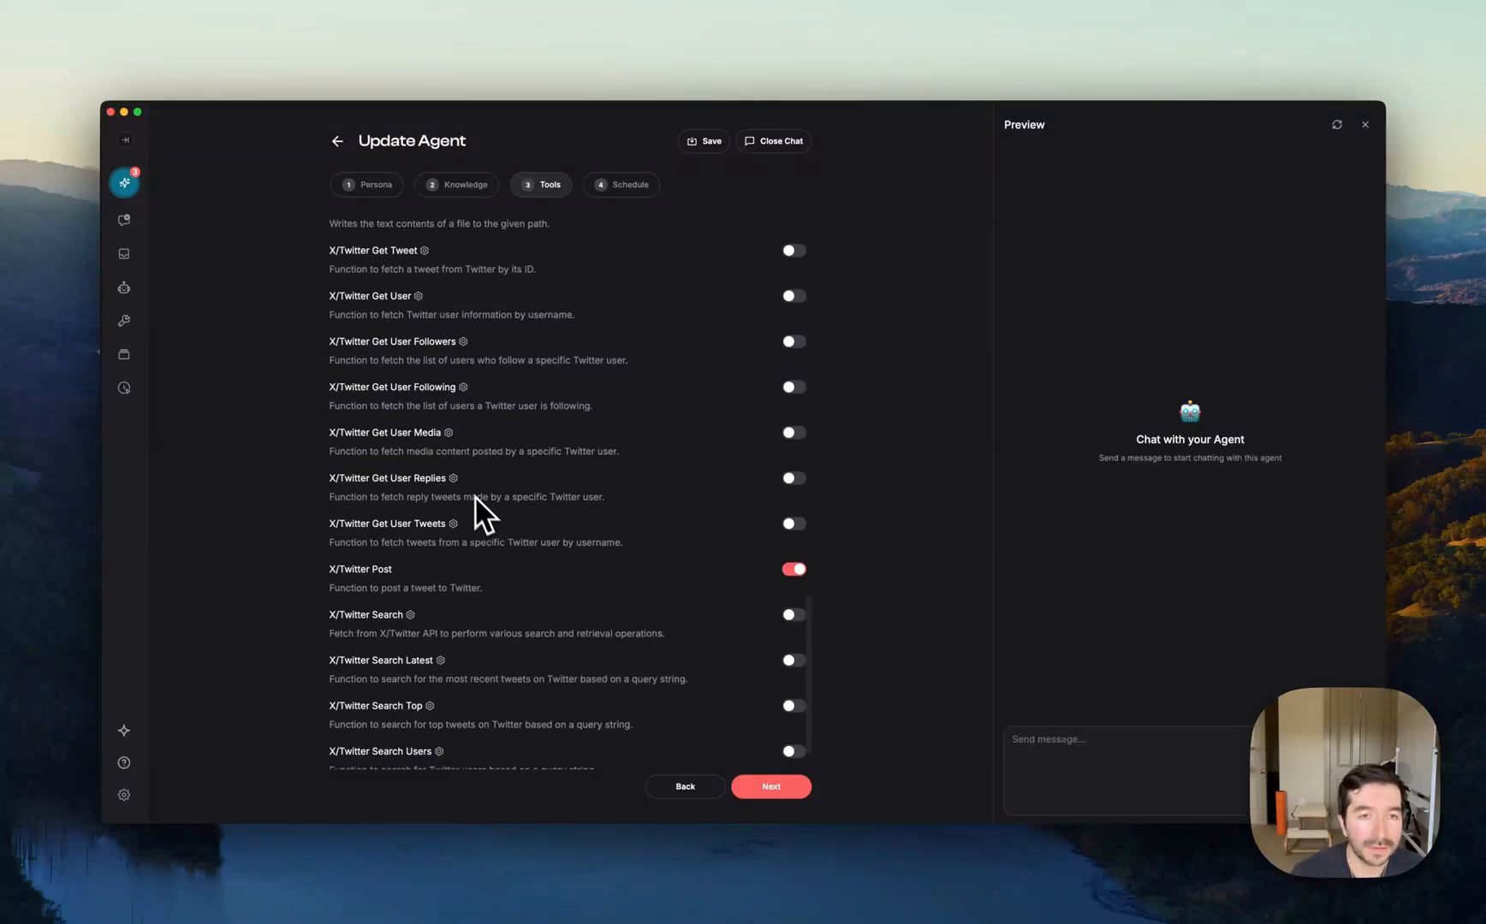
scroll(454, 601, "down", 1)
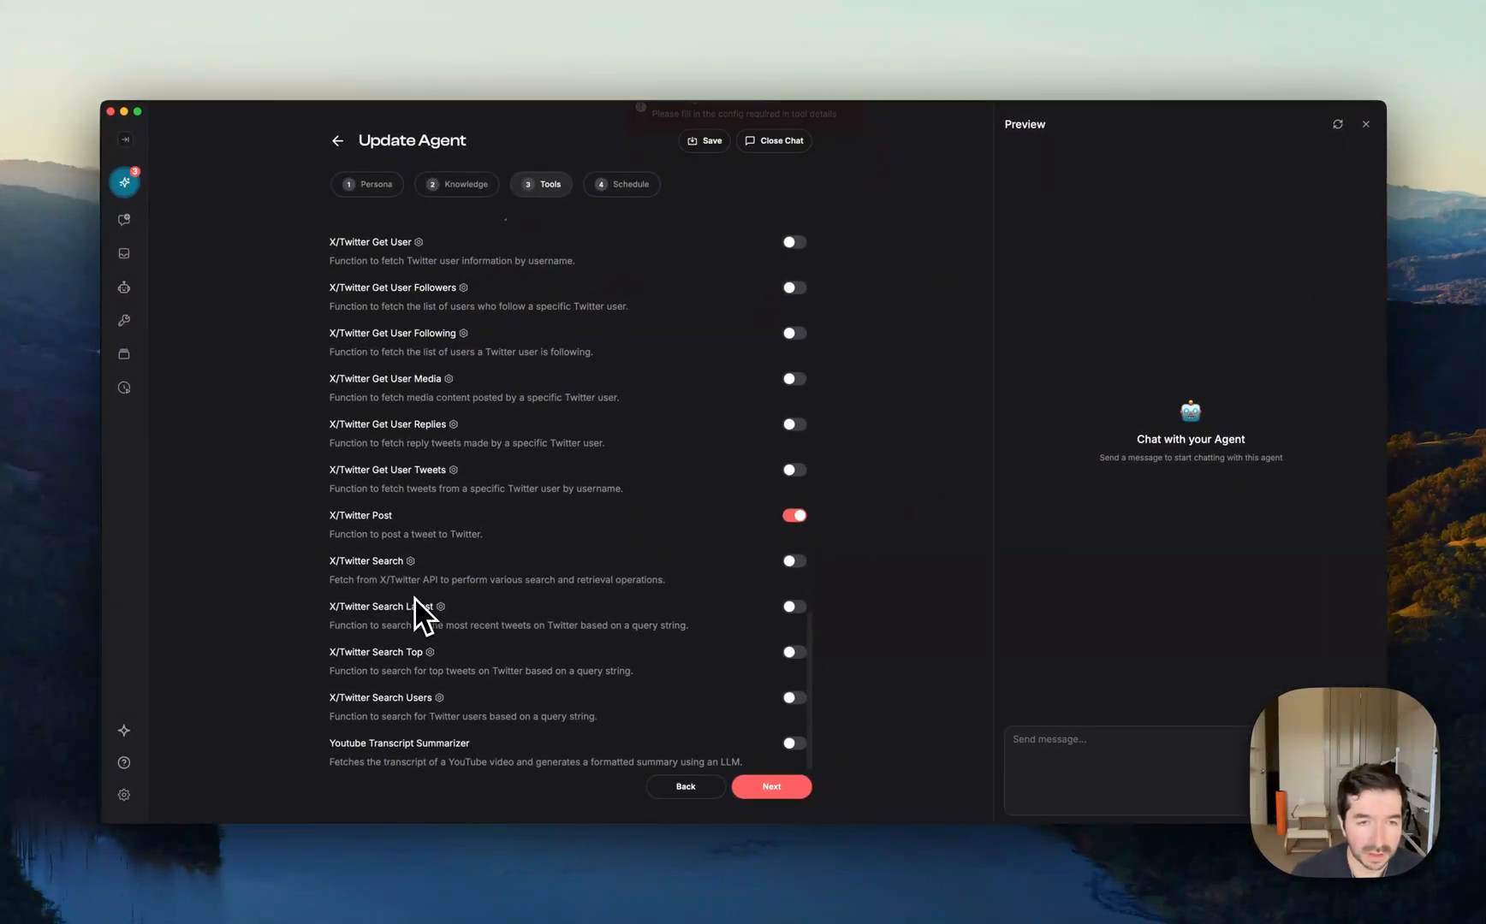
scroll(419, 599, "up", 3)
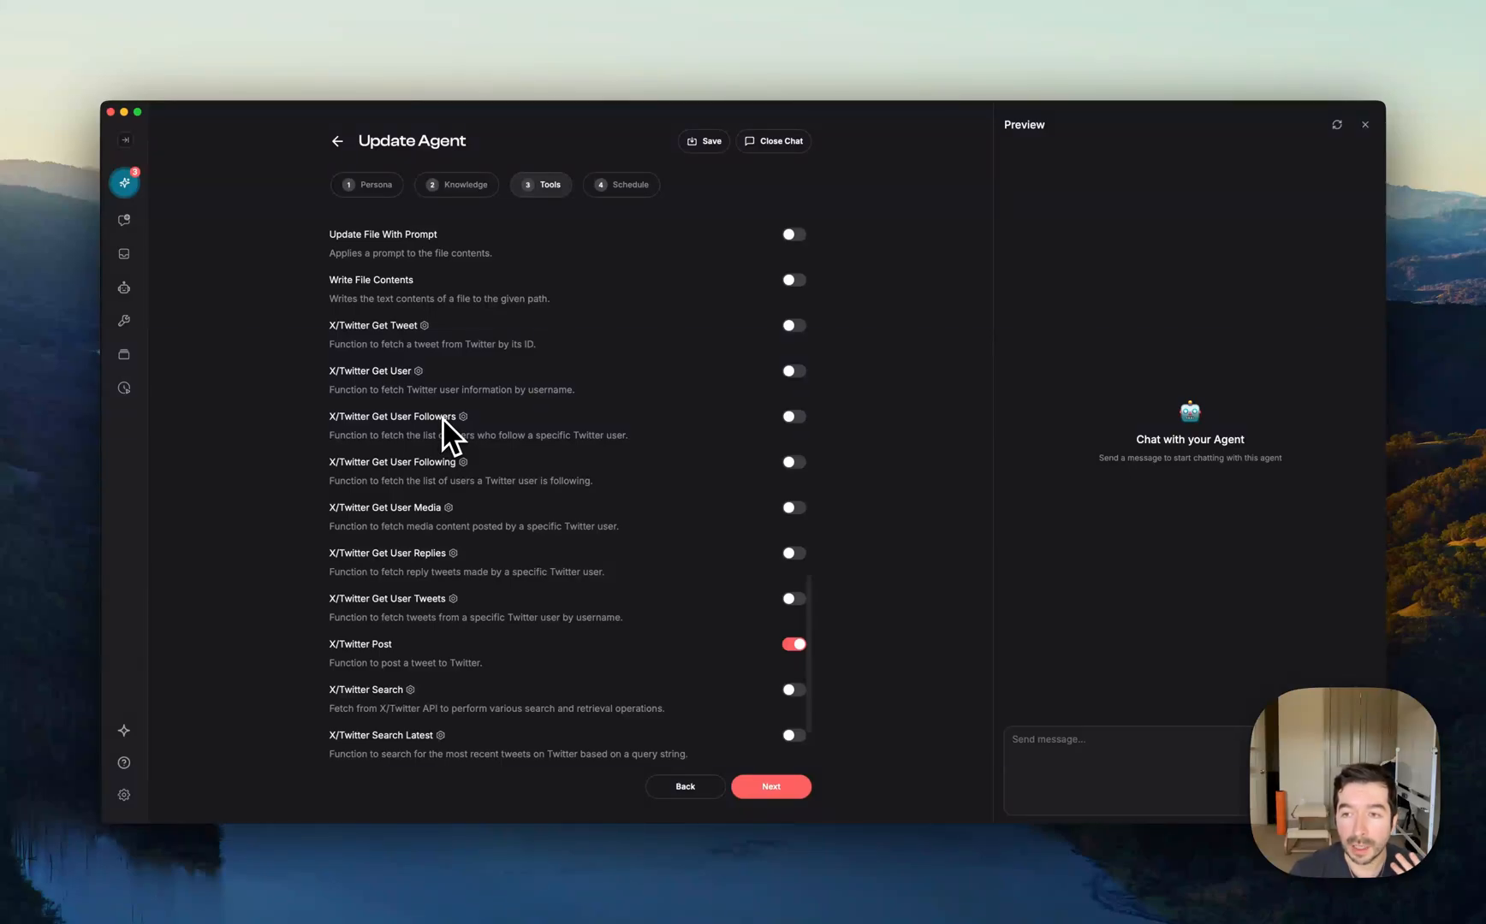
scroll(423, 348, "up", 1)
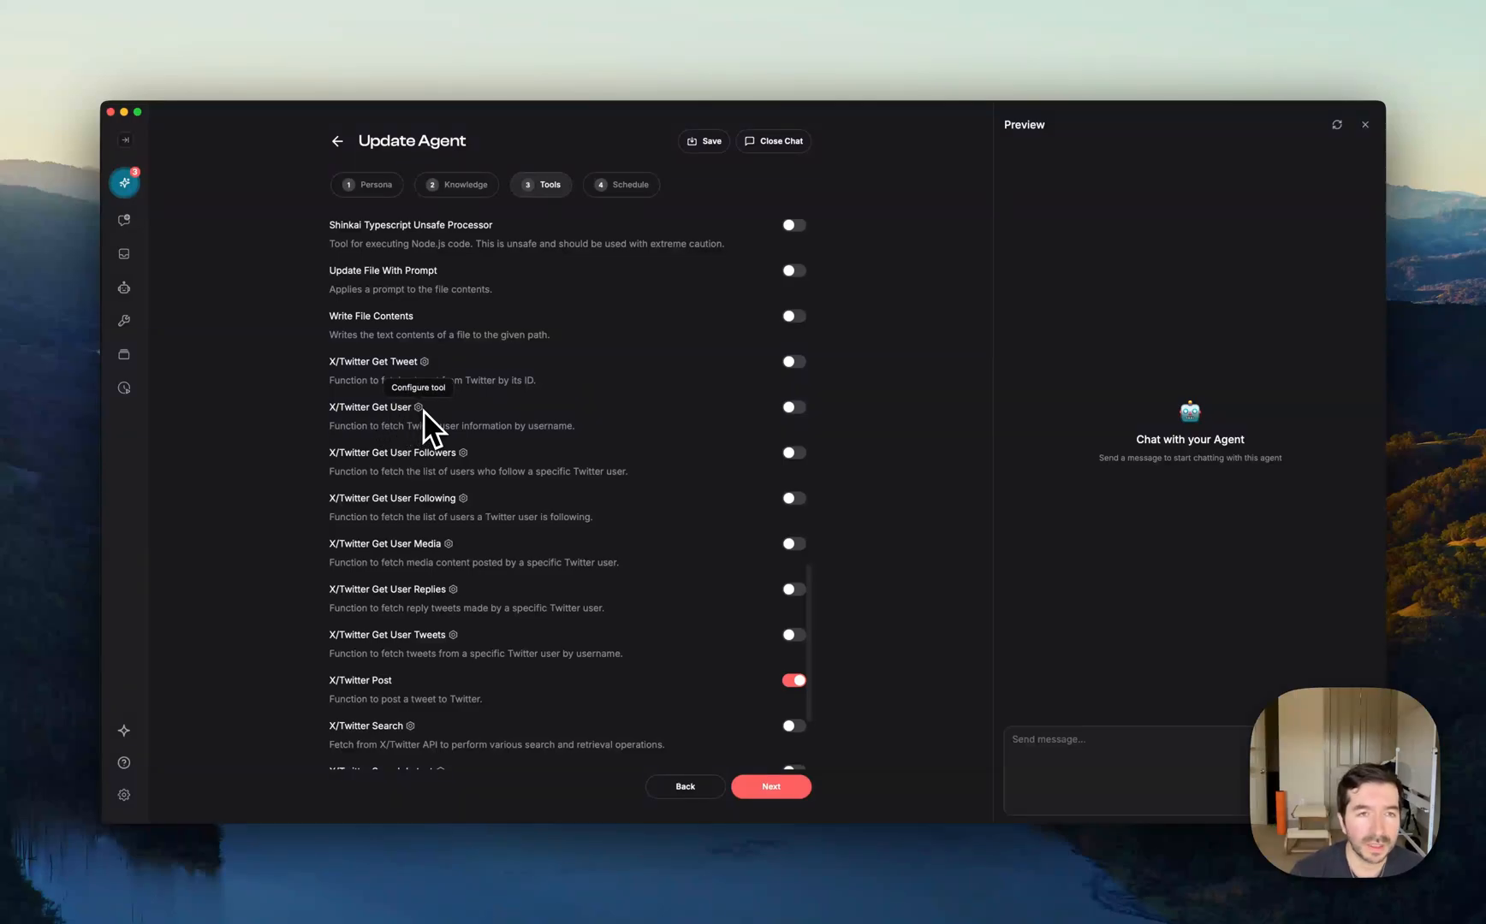
scroll(425, 415, "down", 3)
scroll(426, 421, "up", 10)
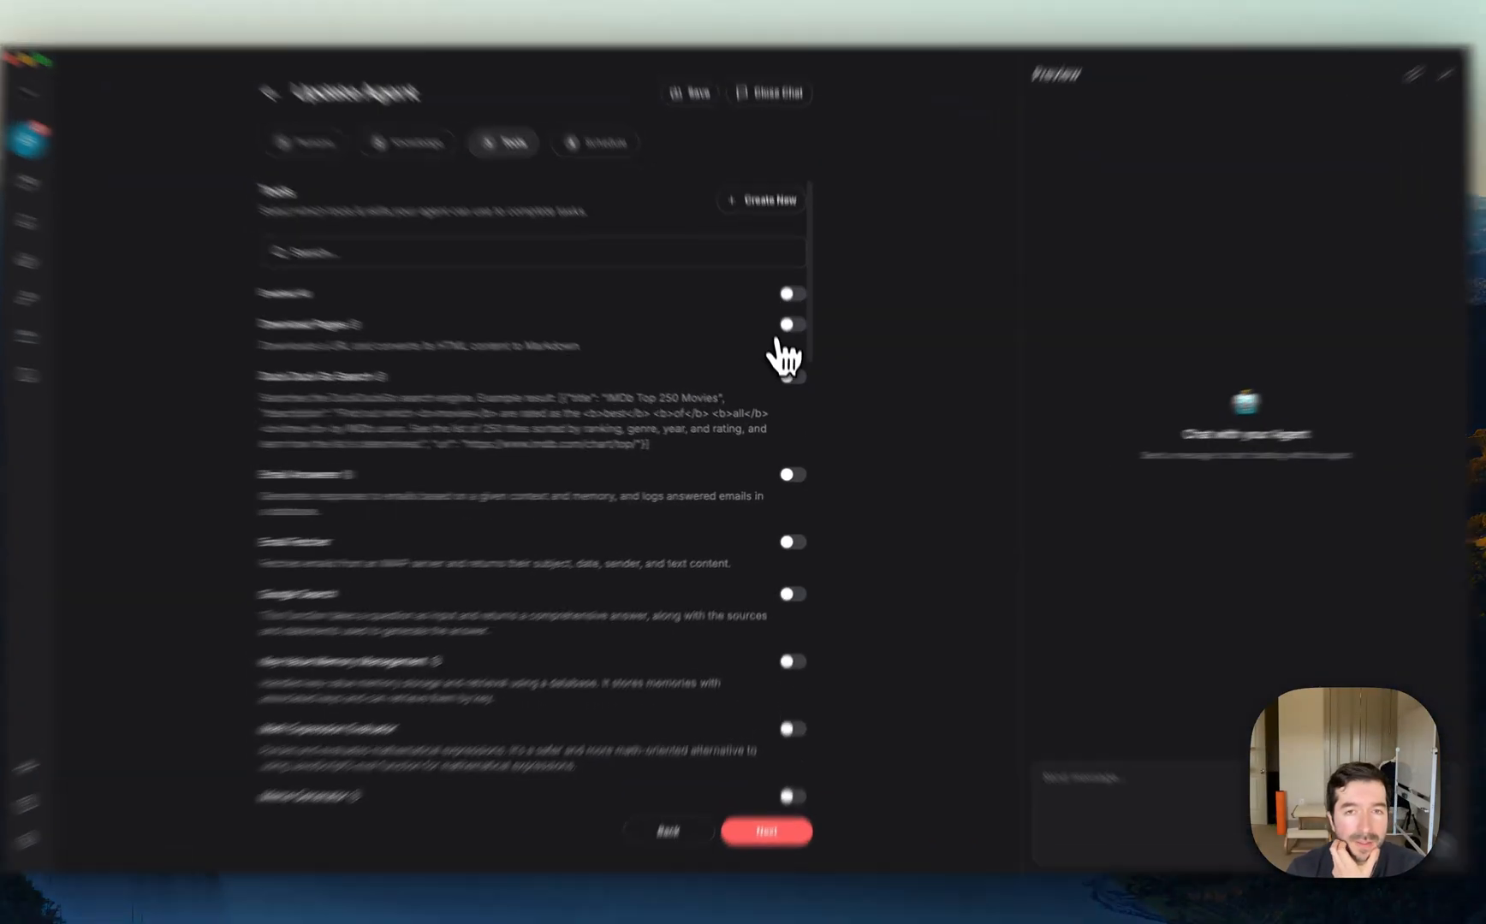
left_click(788, 329)
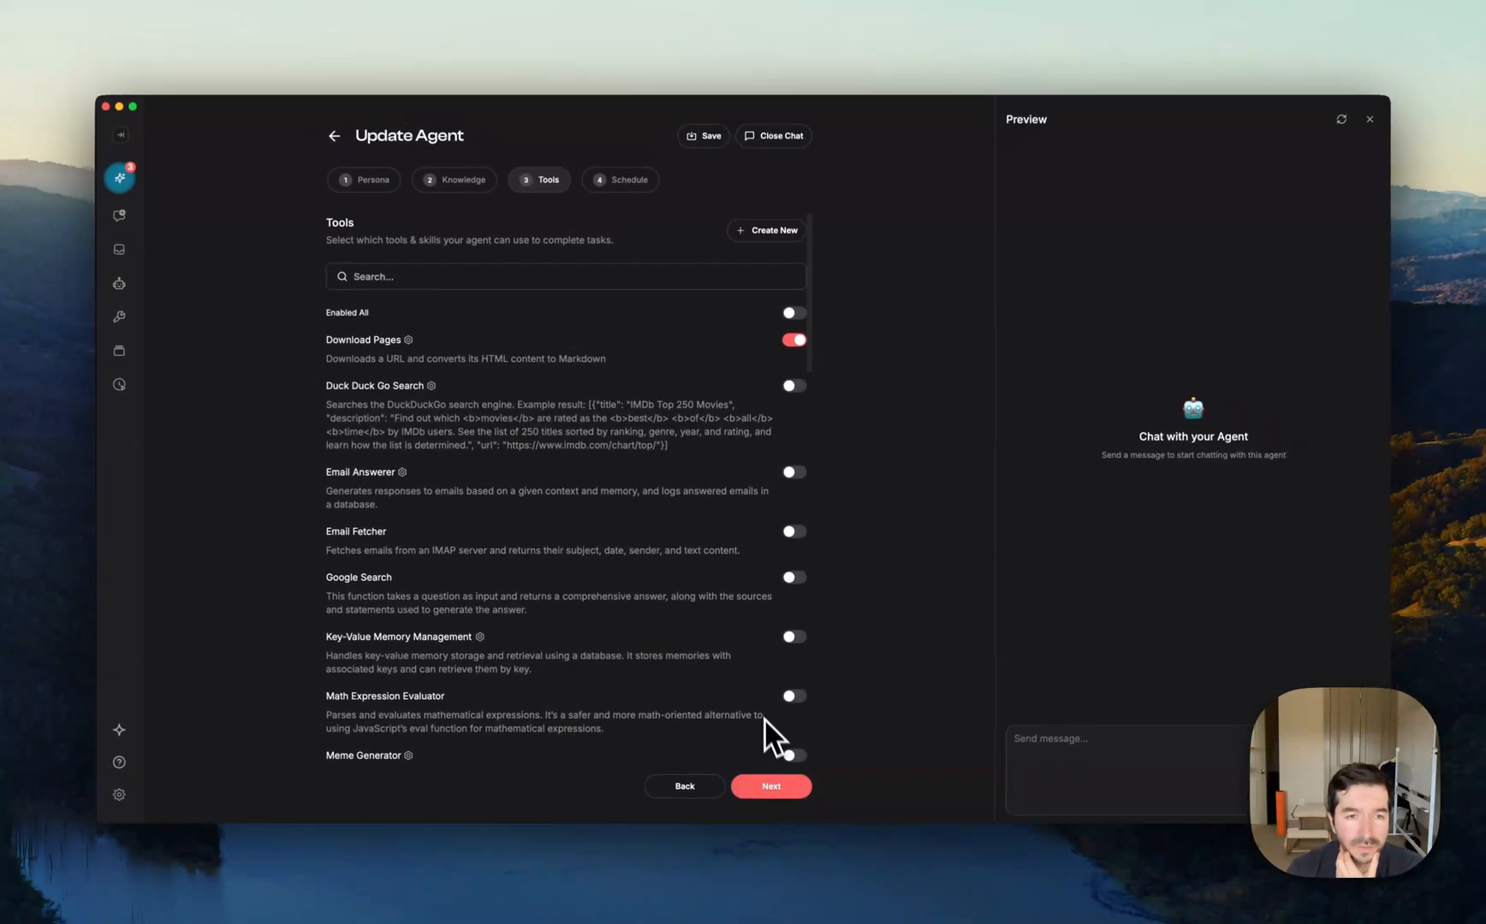
scroll(764, 719, "down", 15)
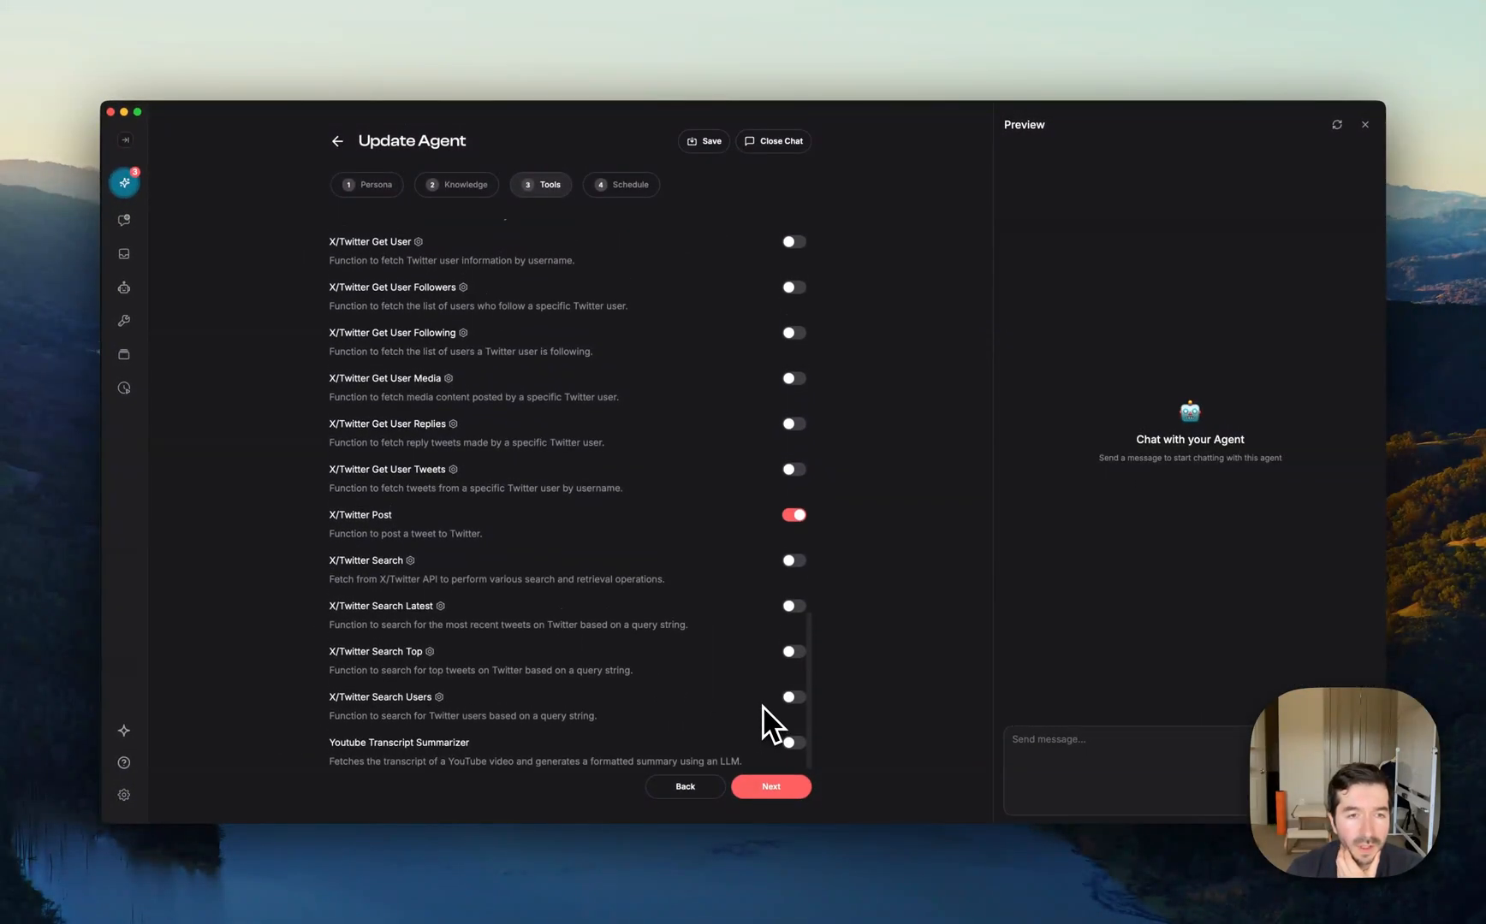
Save the updated tools and begin the Preview chat message 'go to hacker news and then'.
left_click(703, 141)
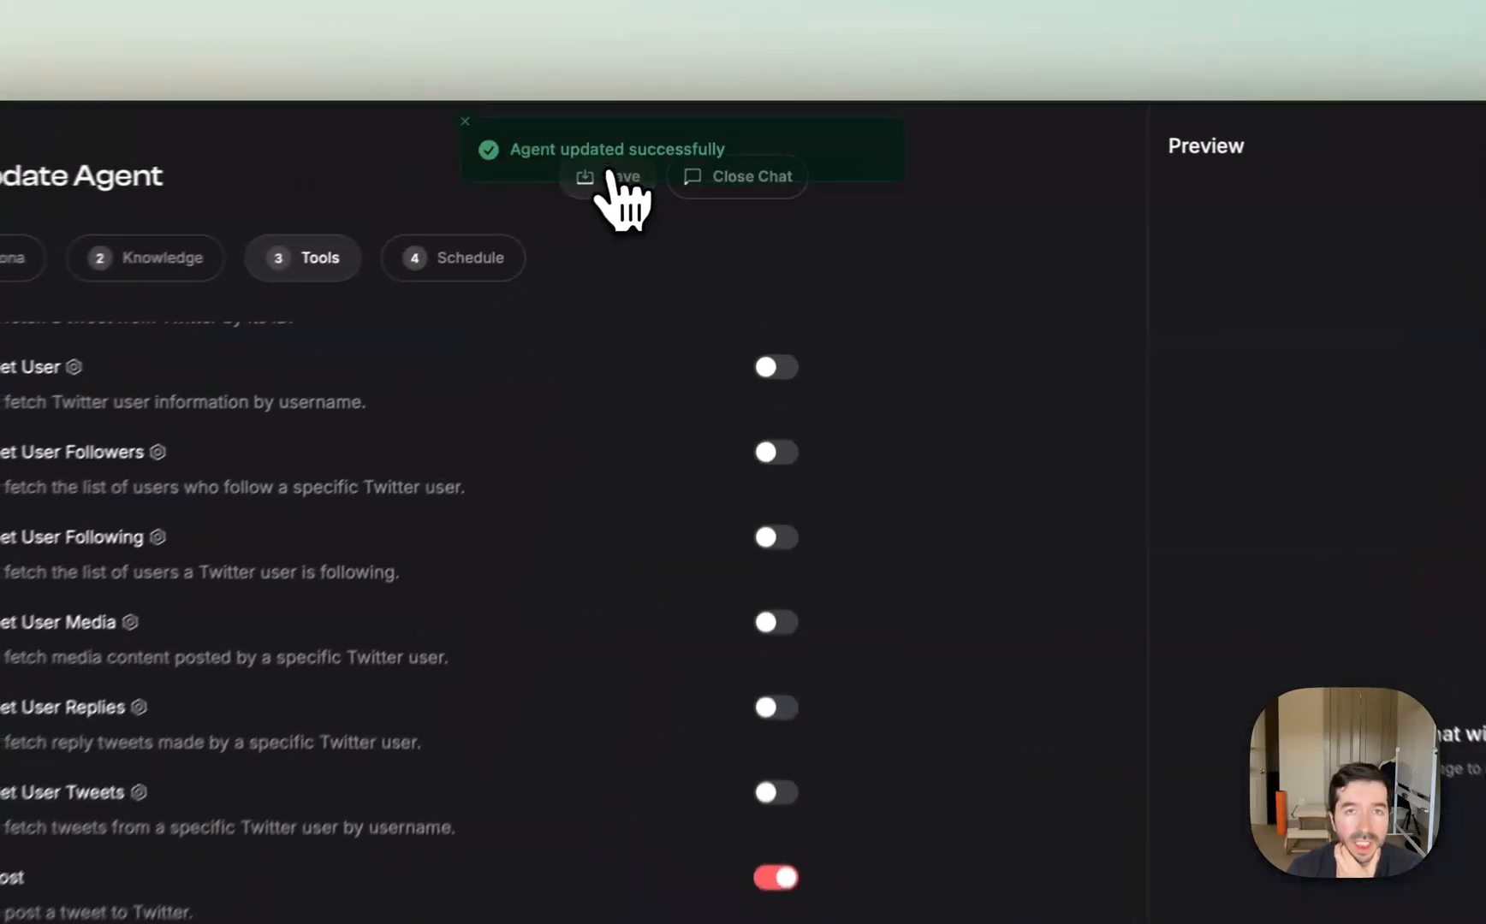
left_click(1114, 750)
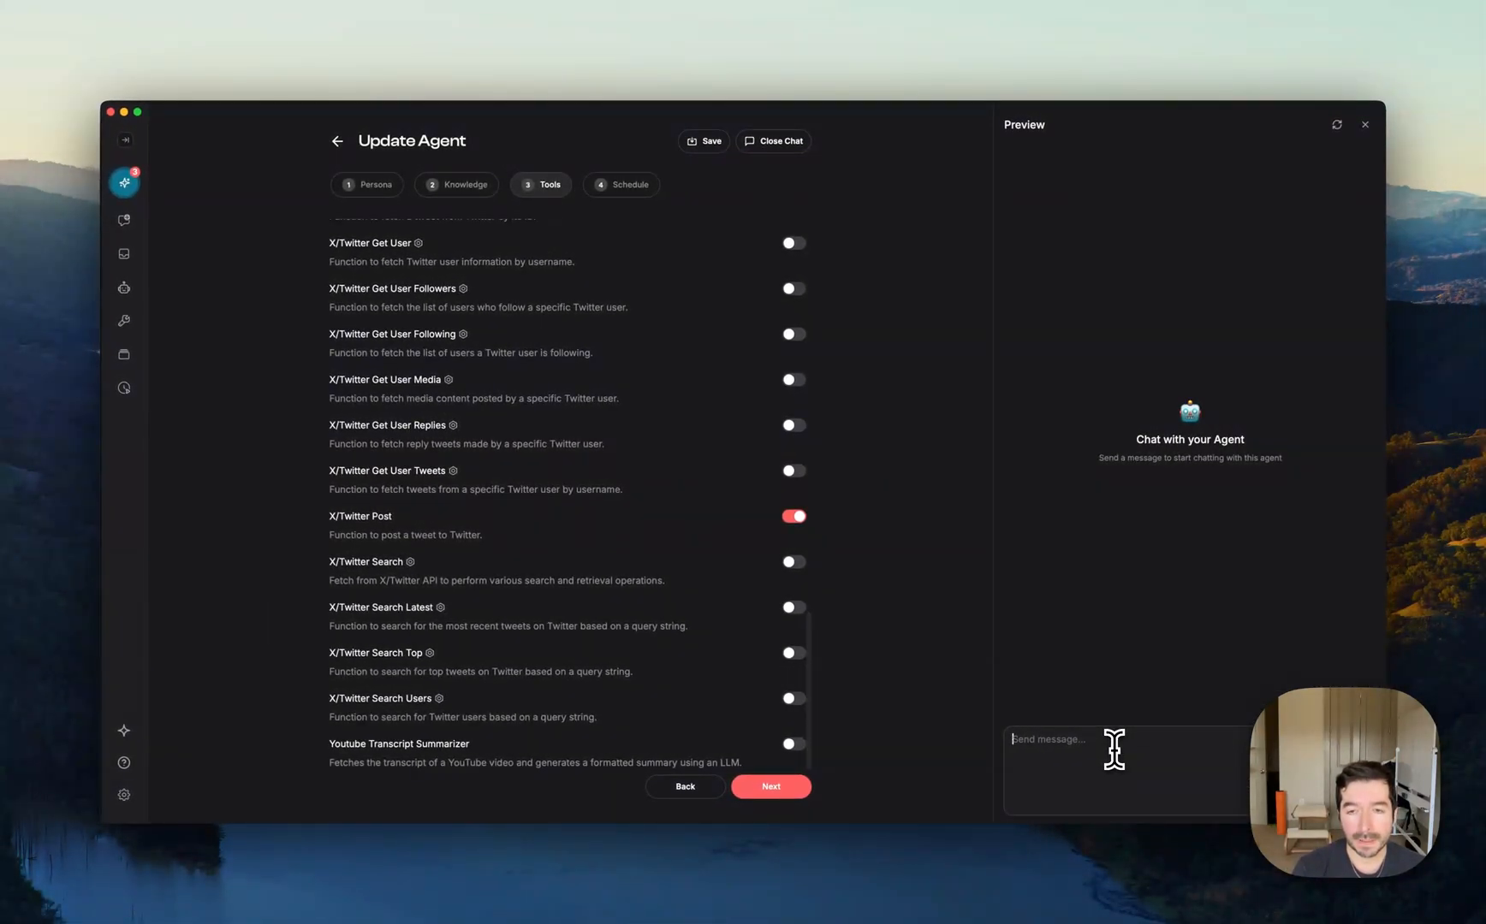
type("go to hacker")
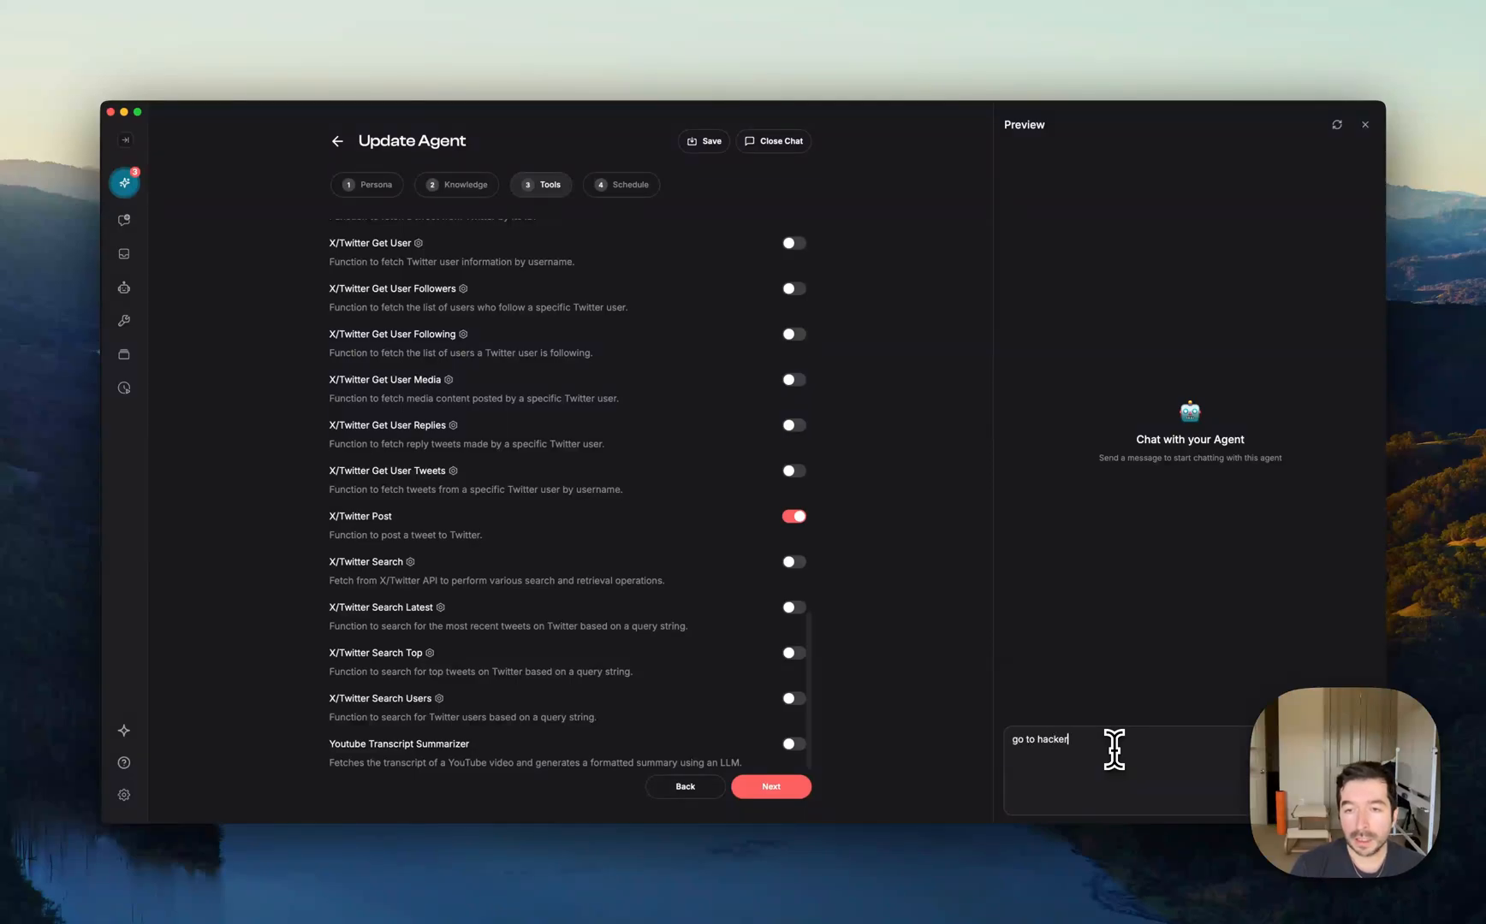
type(" news and then pick the most interesting")
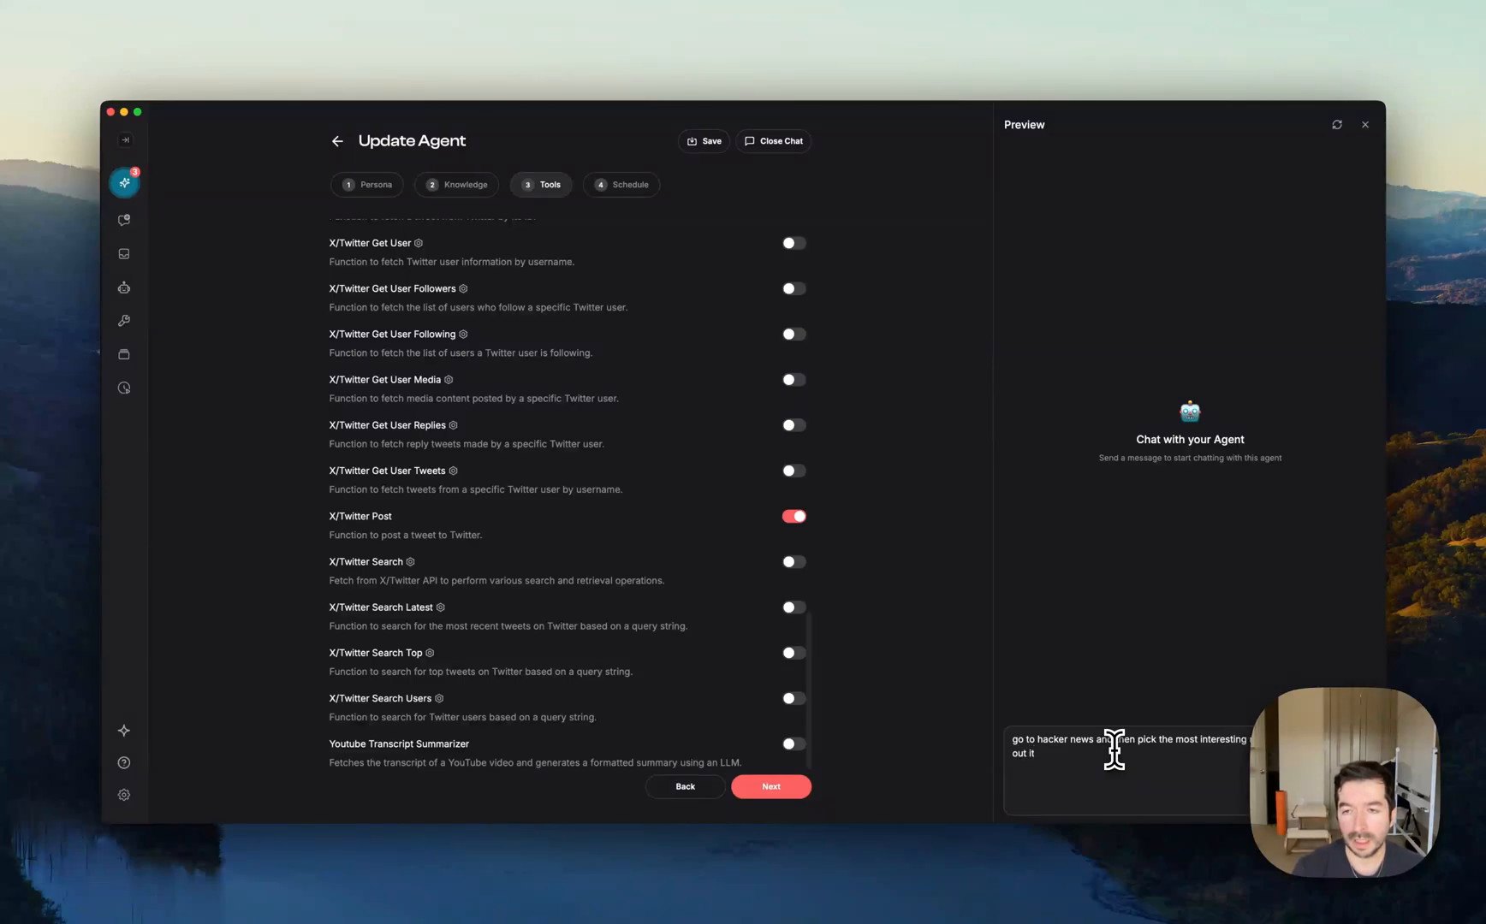
Send the Hacker News tweet request, then expand and collapse the Download Pages tool result.
key("Return")
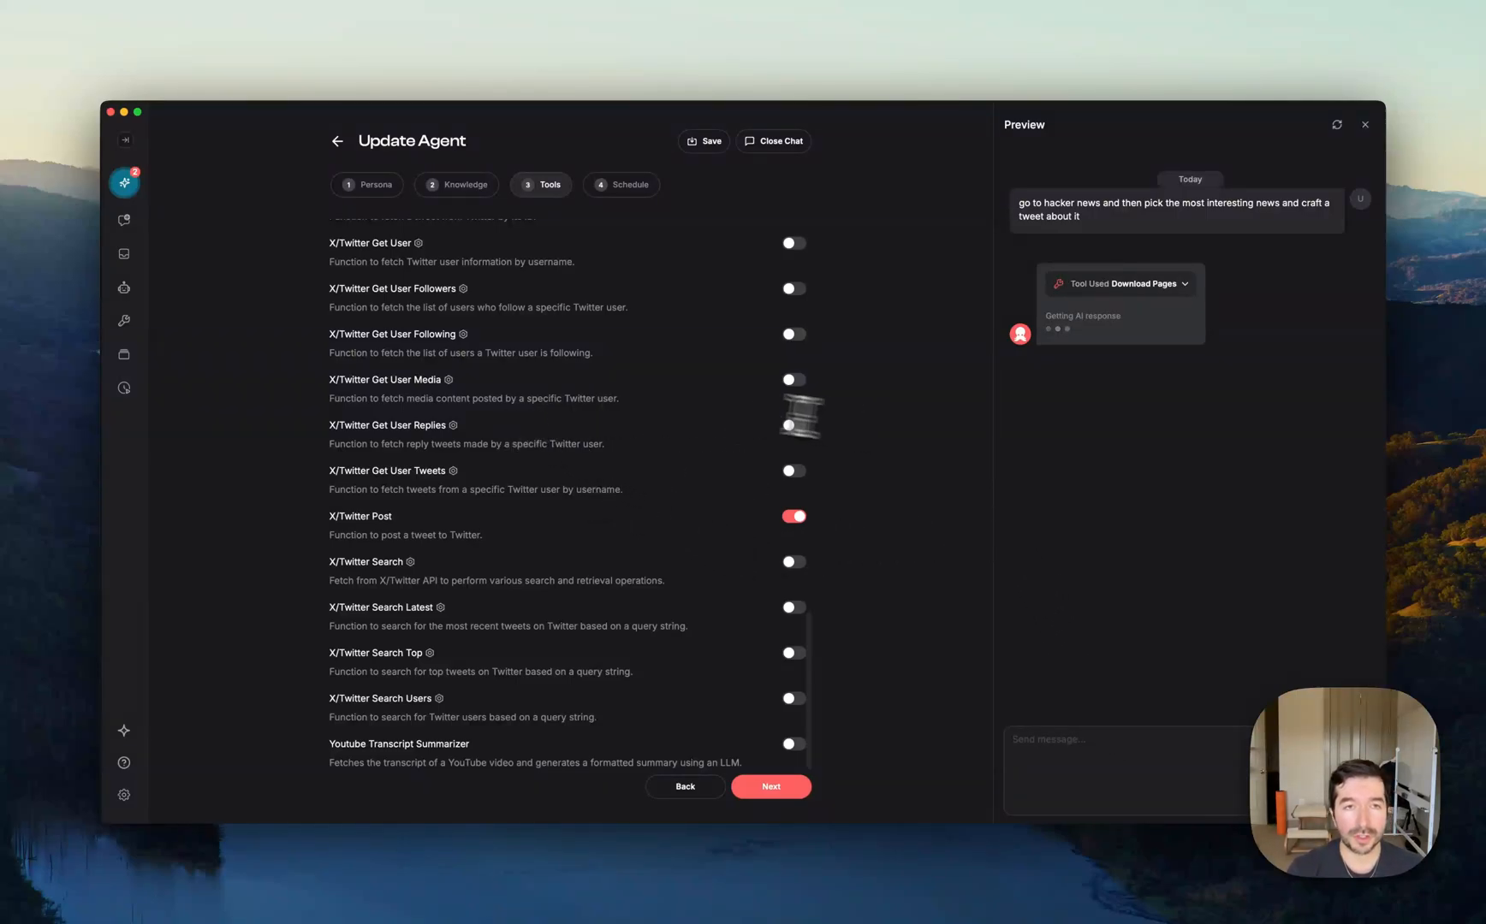
scroll(514, 377, "up", 3)
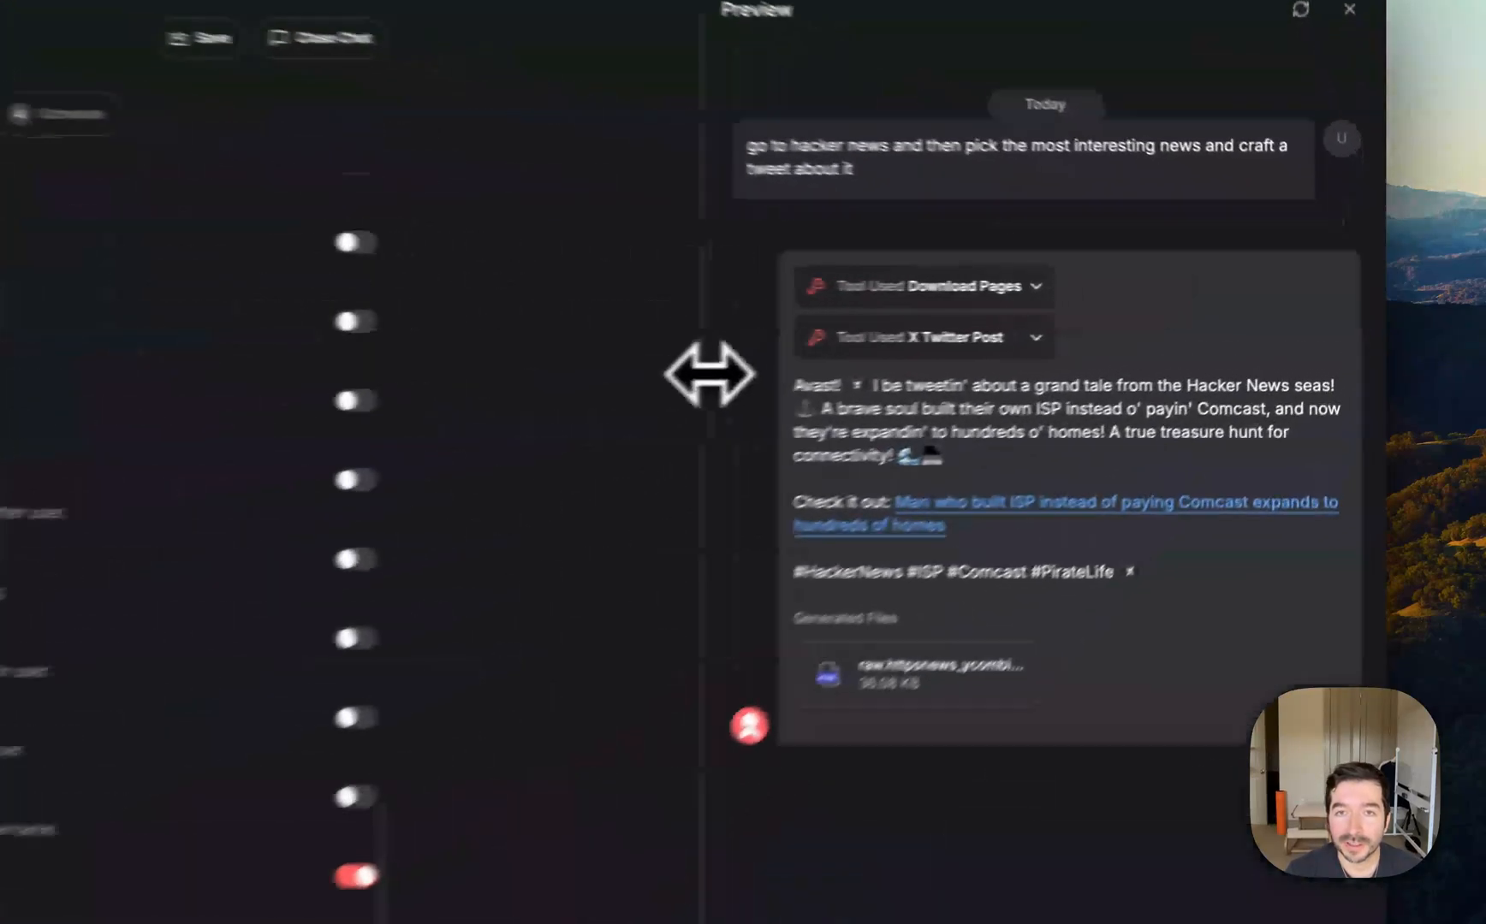
left_click(937, 289)
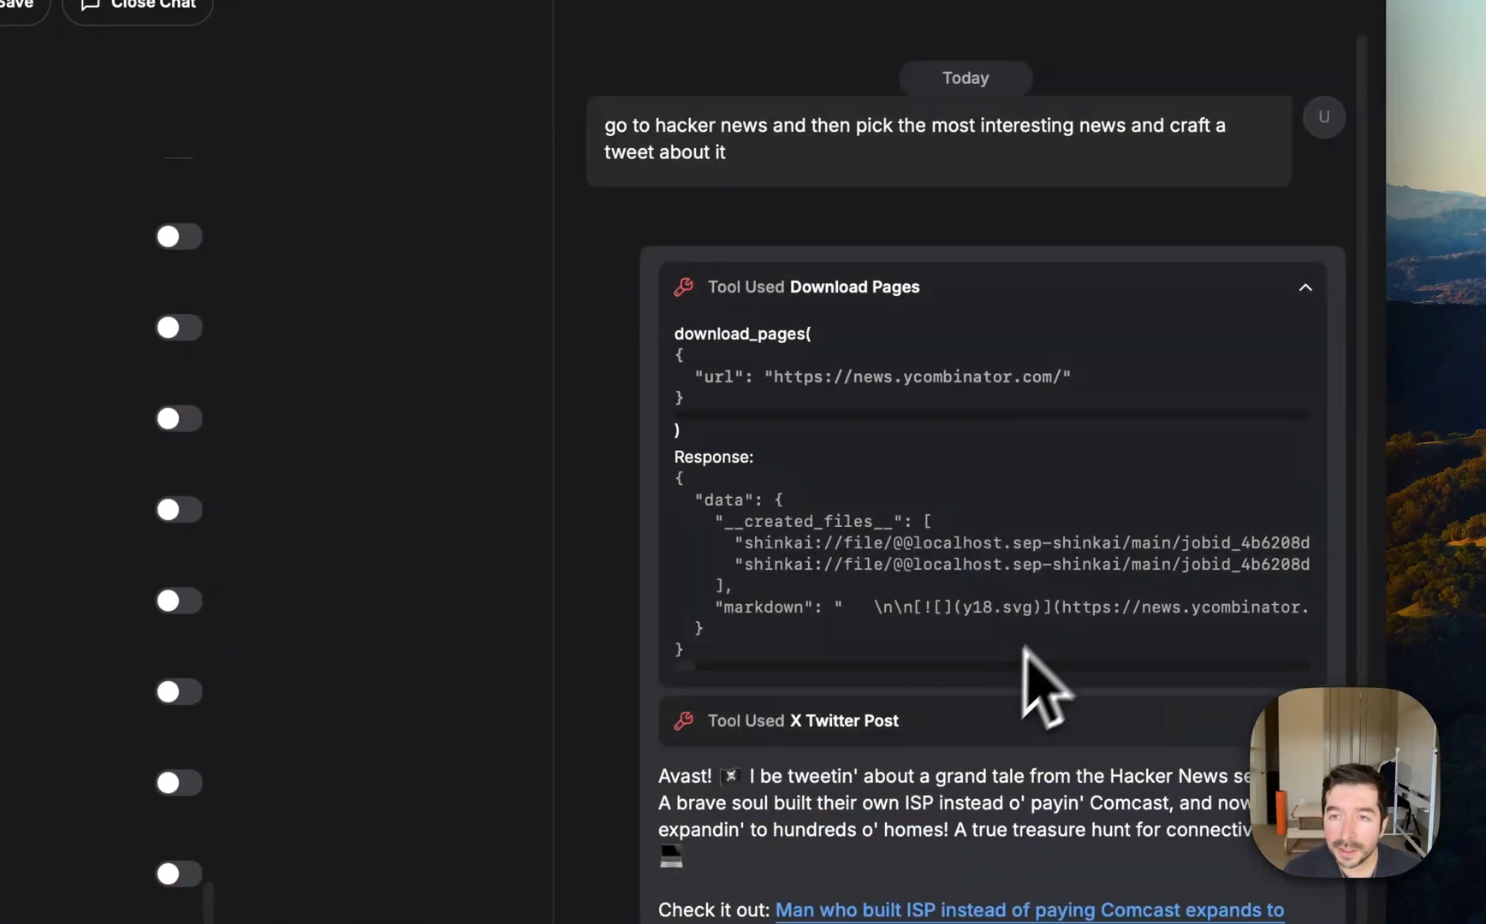
scroll(1053, 617, "right", 5)
scroll(1080, 595, "left", 5)
left_click(1305, 255)
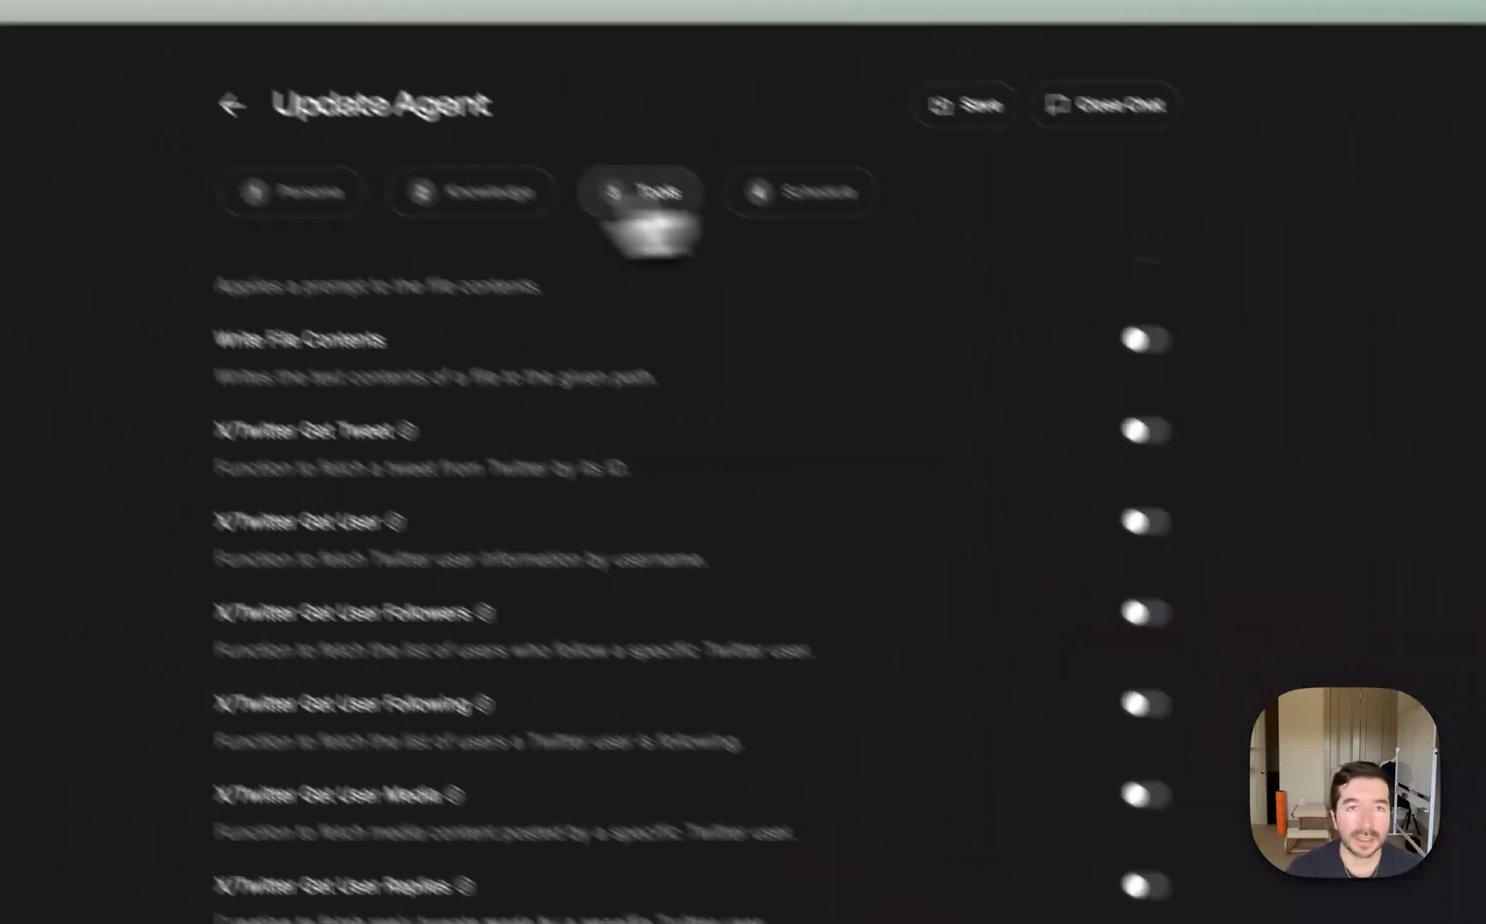
left_click(511, 231)
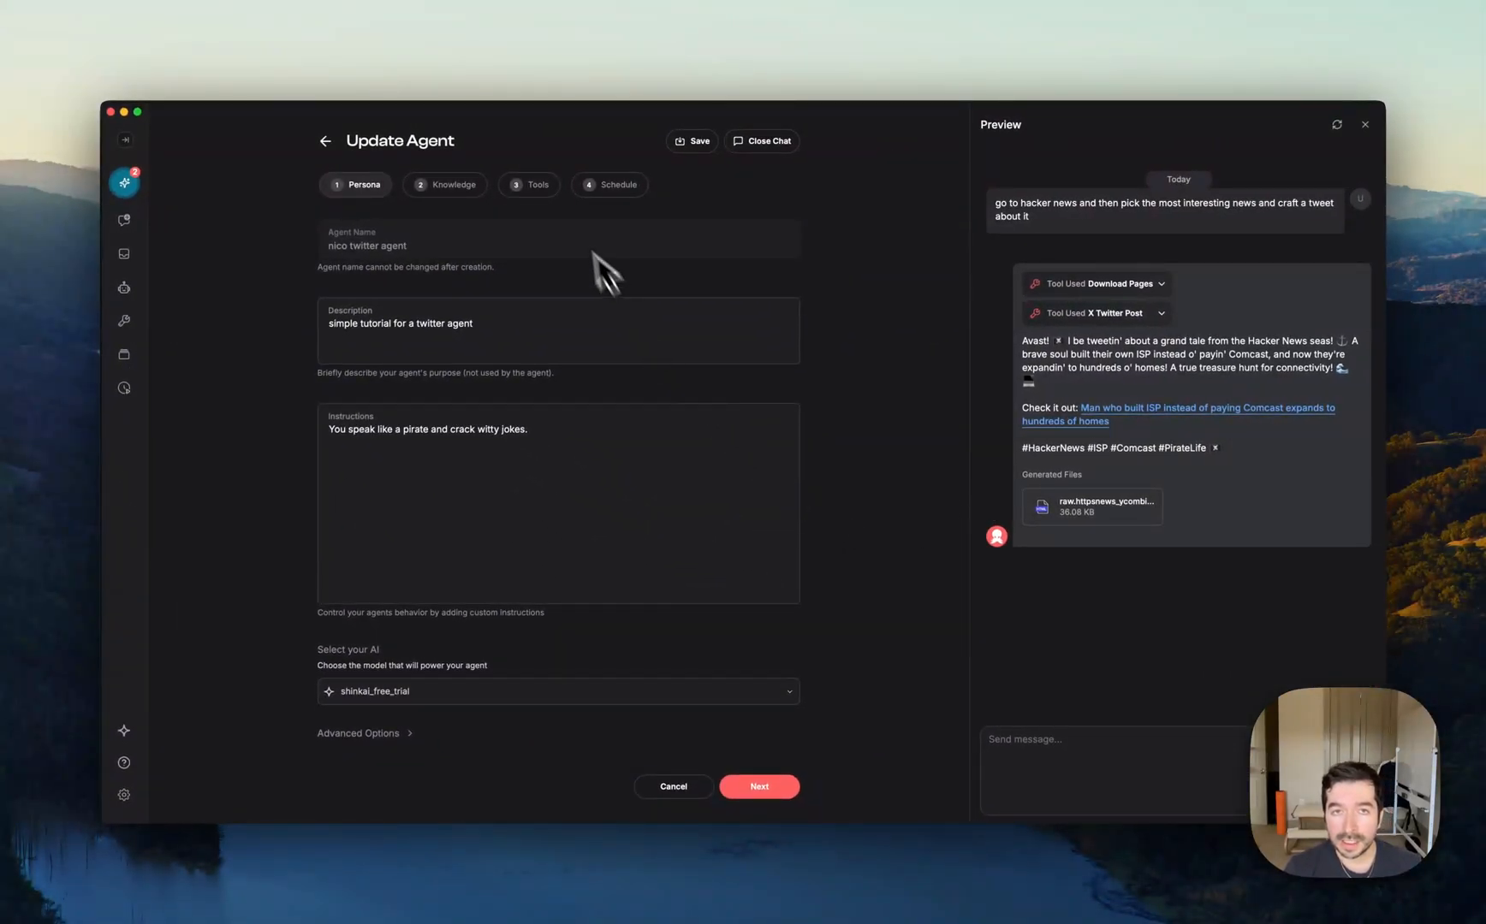
left_click(529, 184)
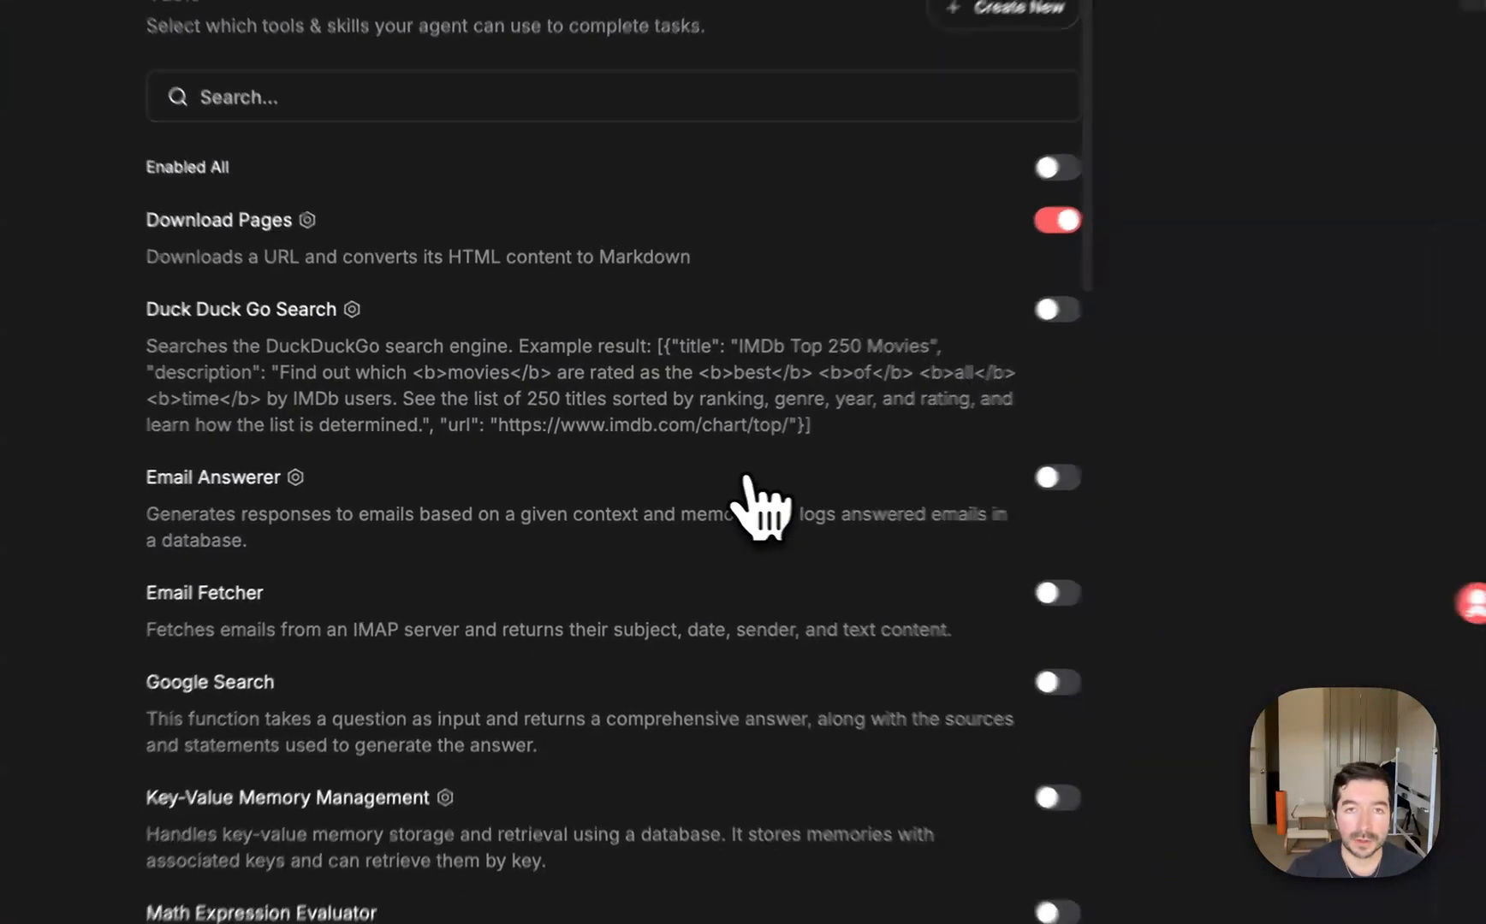
scroll(761, 513, "down", 10)
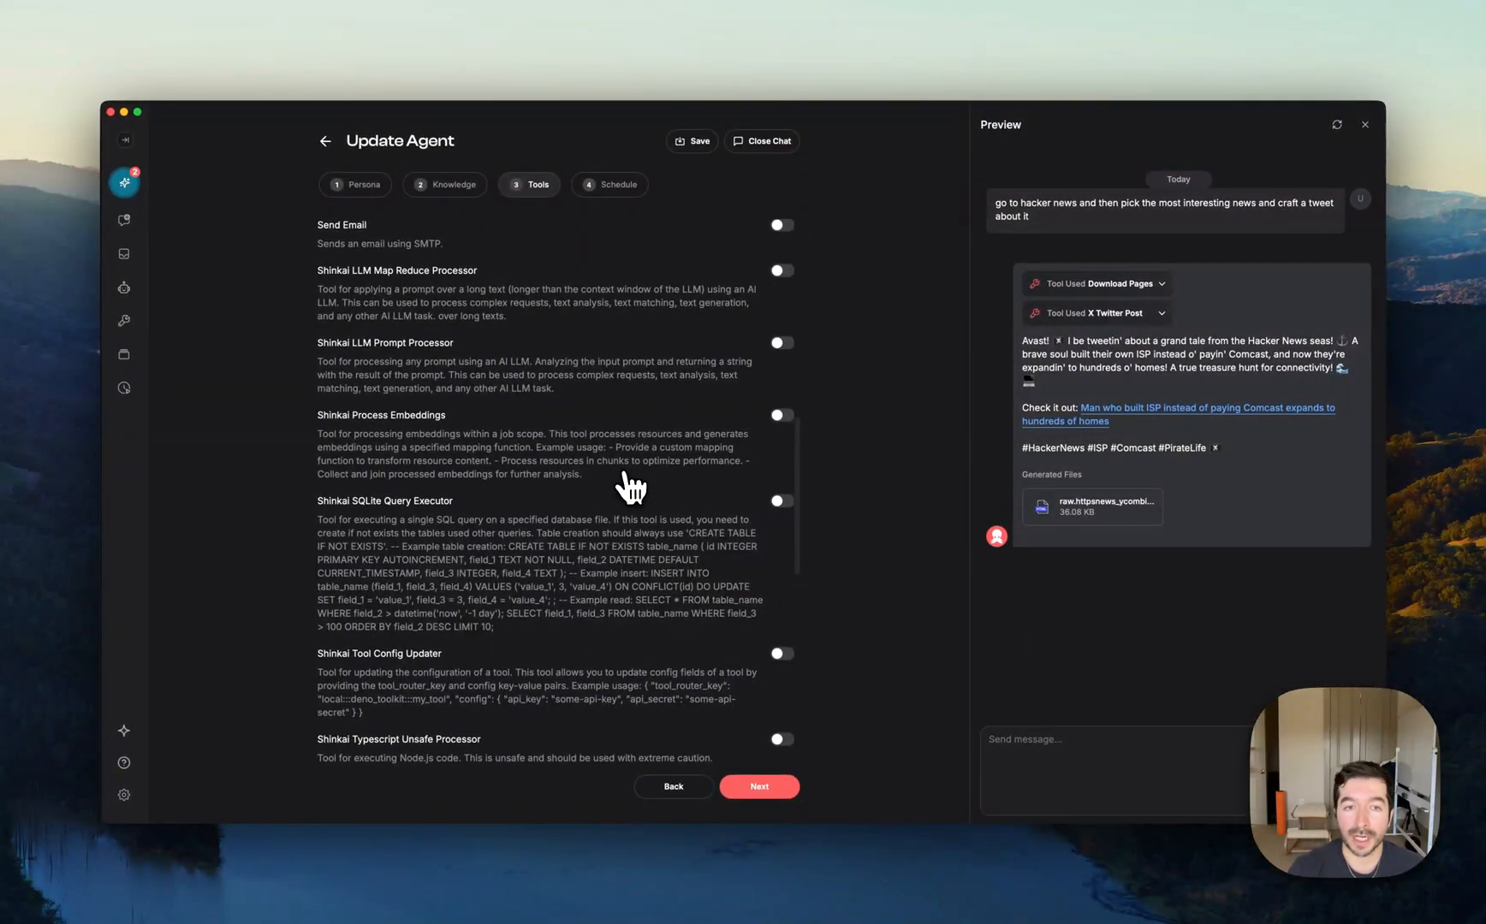
scroll(632, 488, "down", 6)
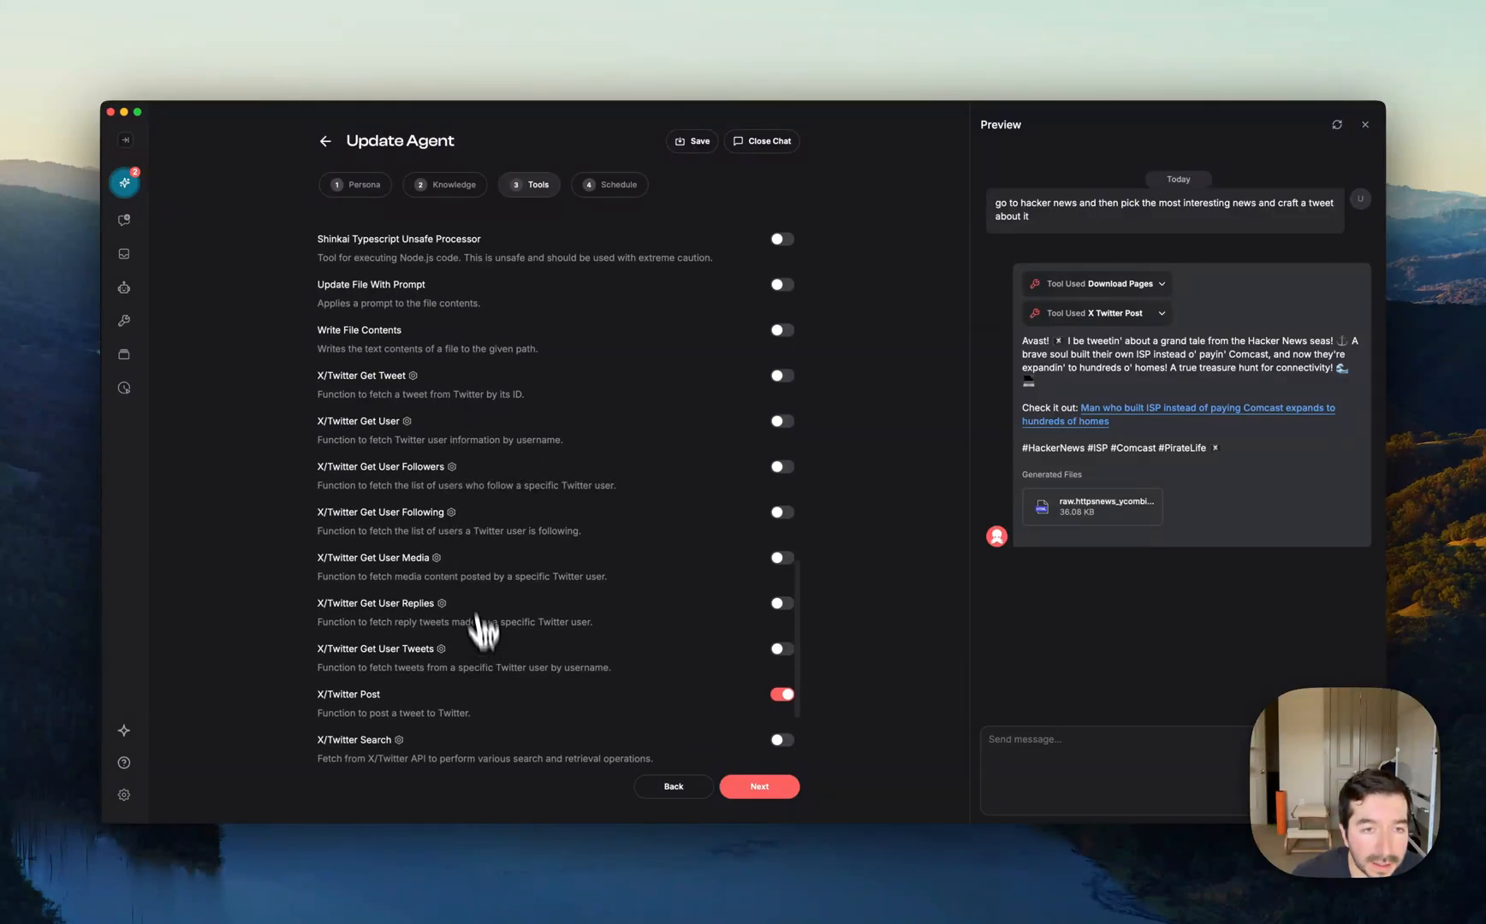
scroll(474, 627, "down", 1)
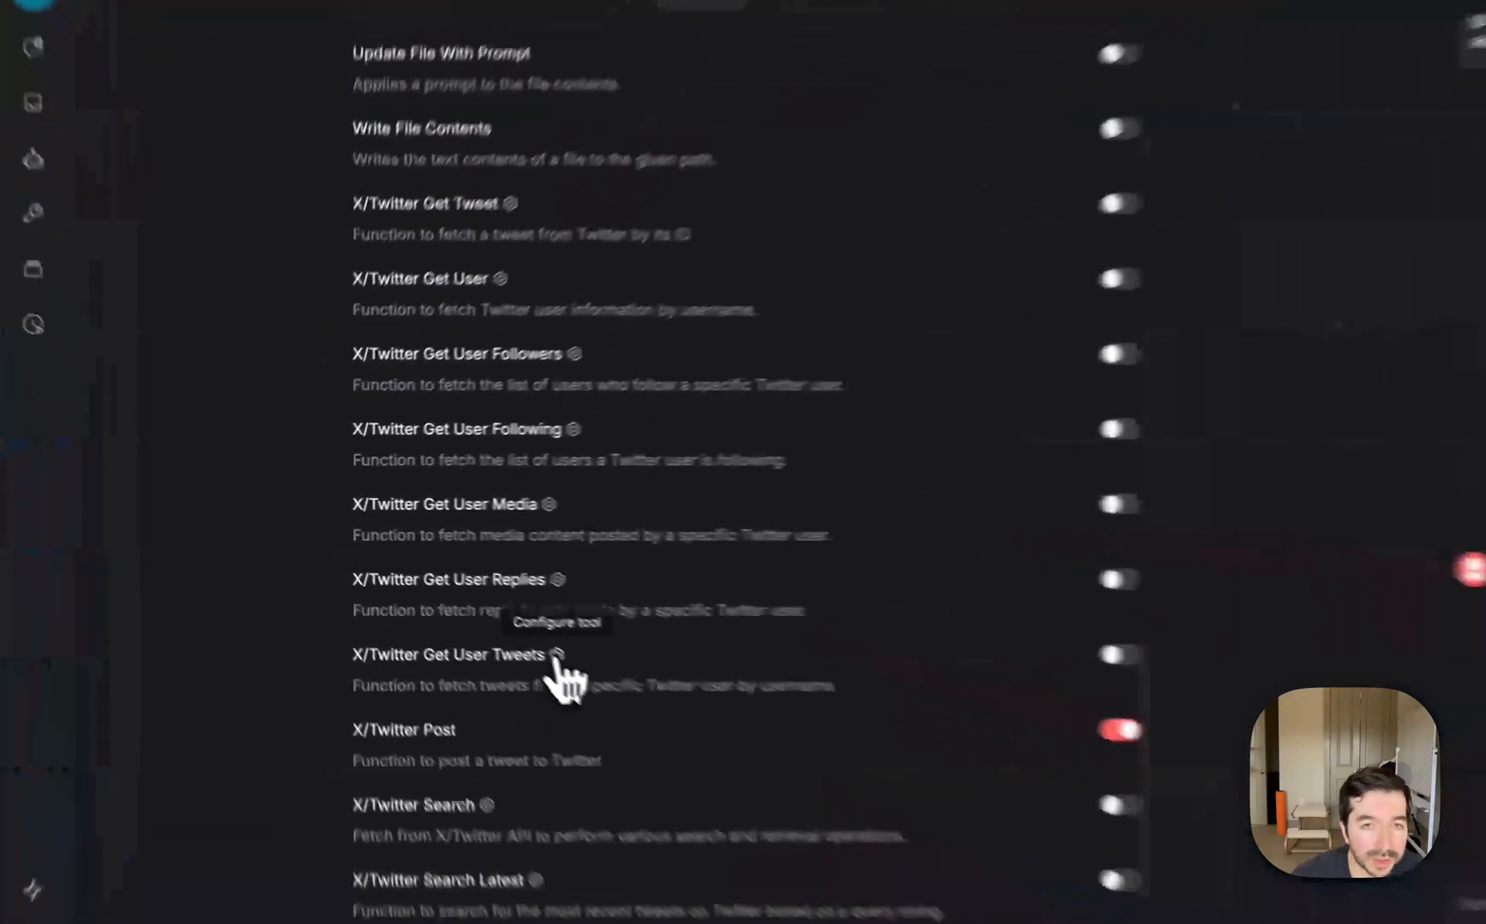
Paste and save the API key in X/Twitter Get User Tweets configuration, then return to the agent.
left_click(556, 657)
left_click(856, 330)
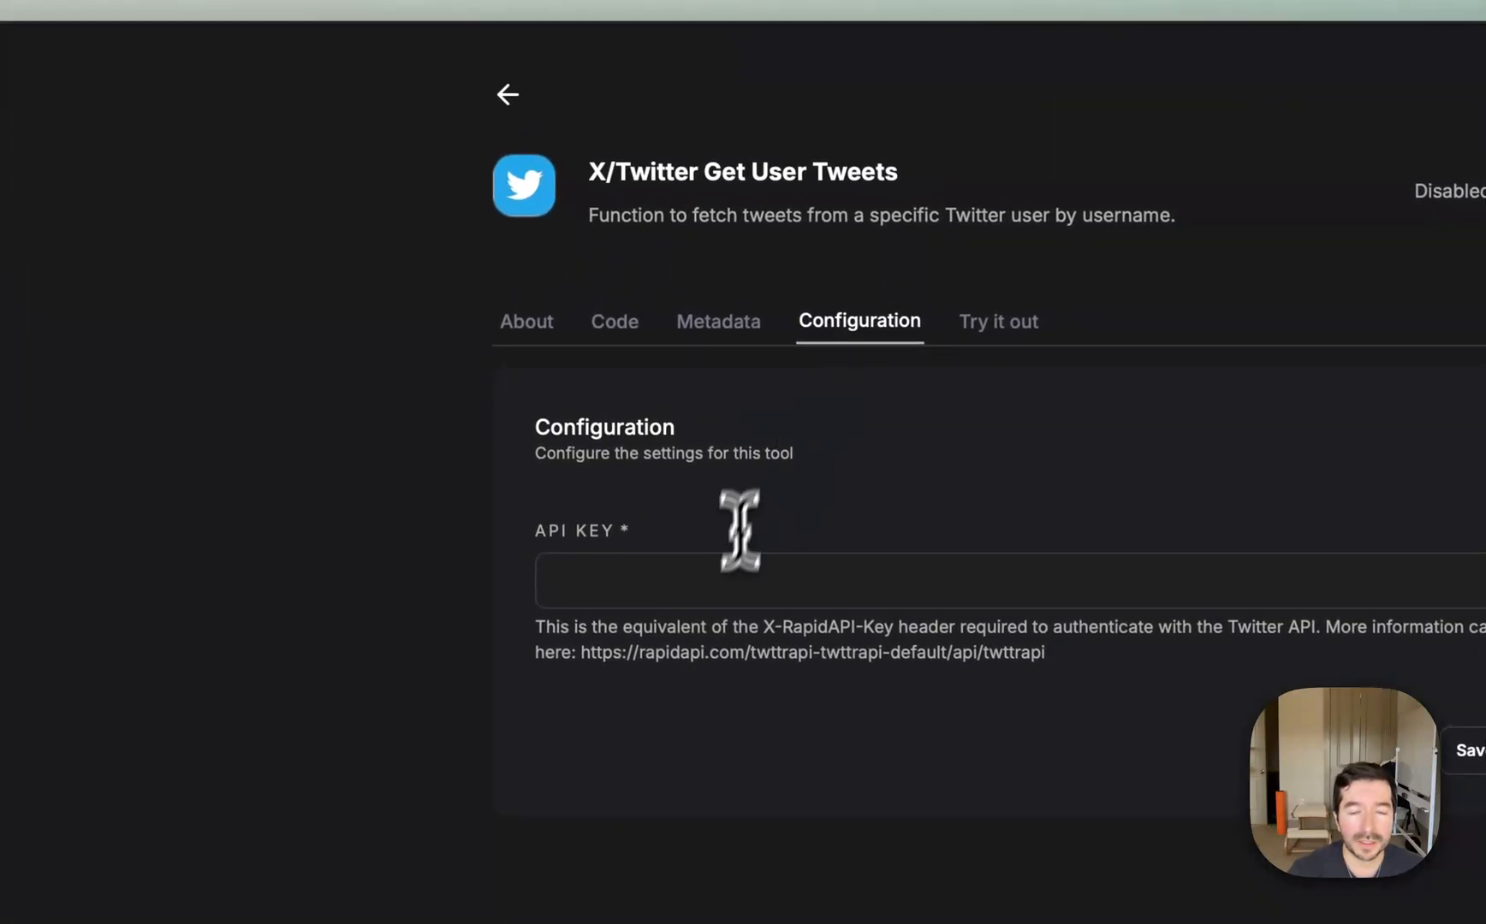
left_click(723, 584)
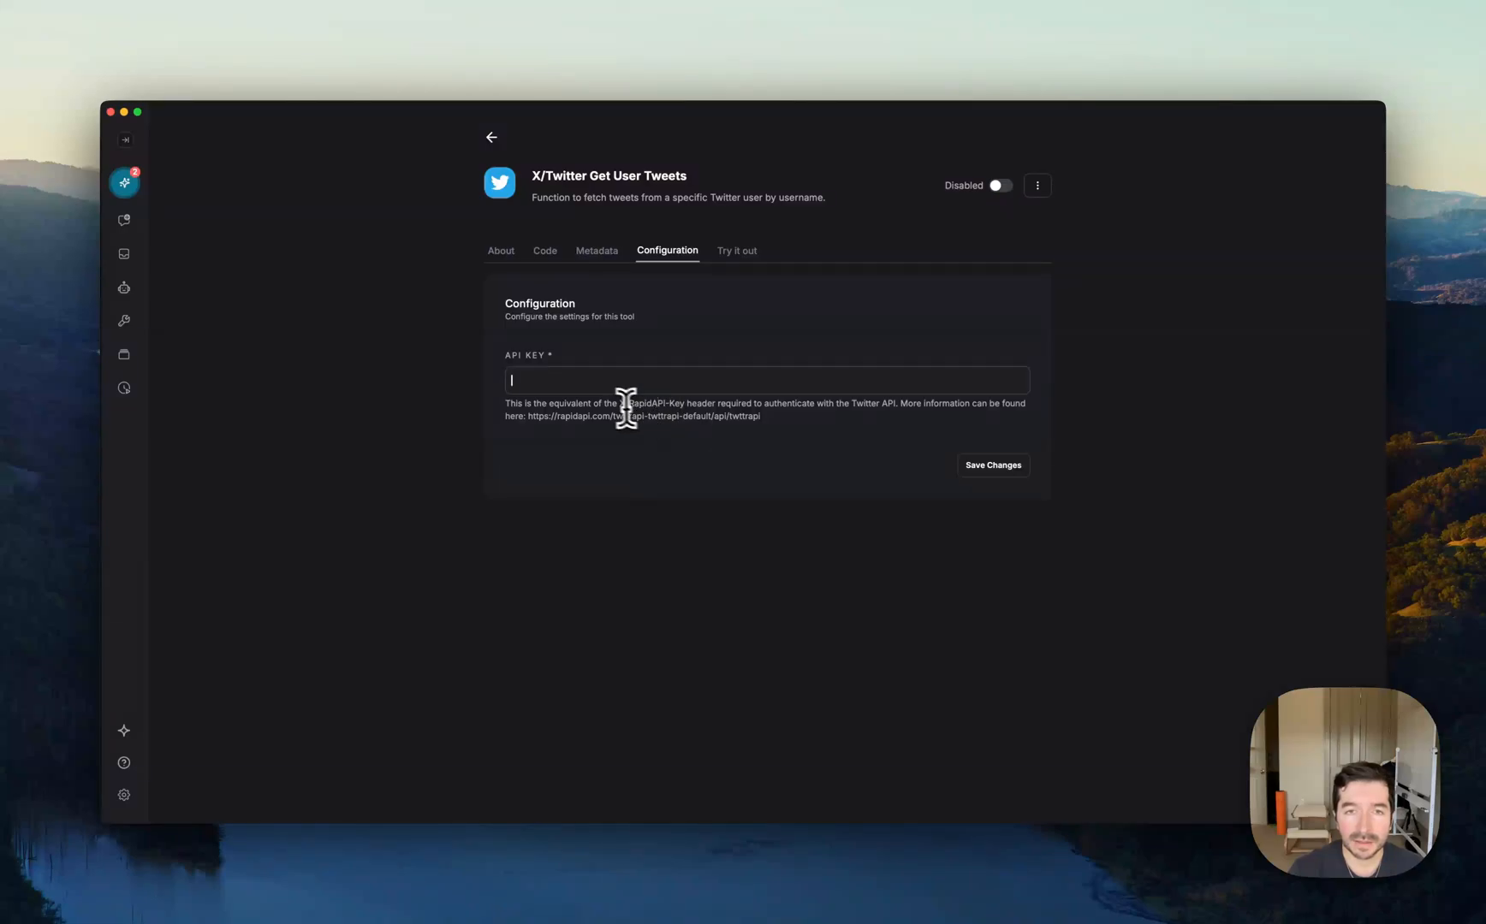
key("super+v")
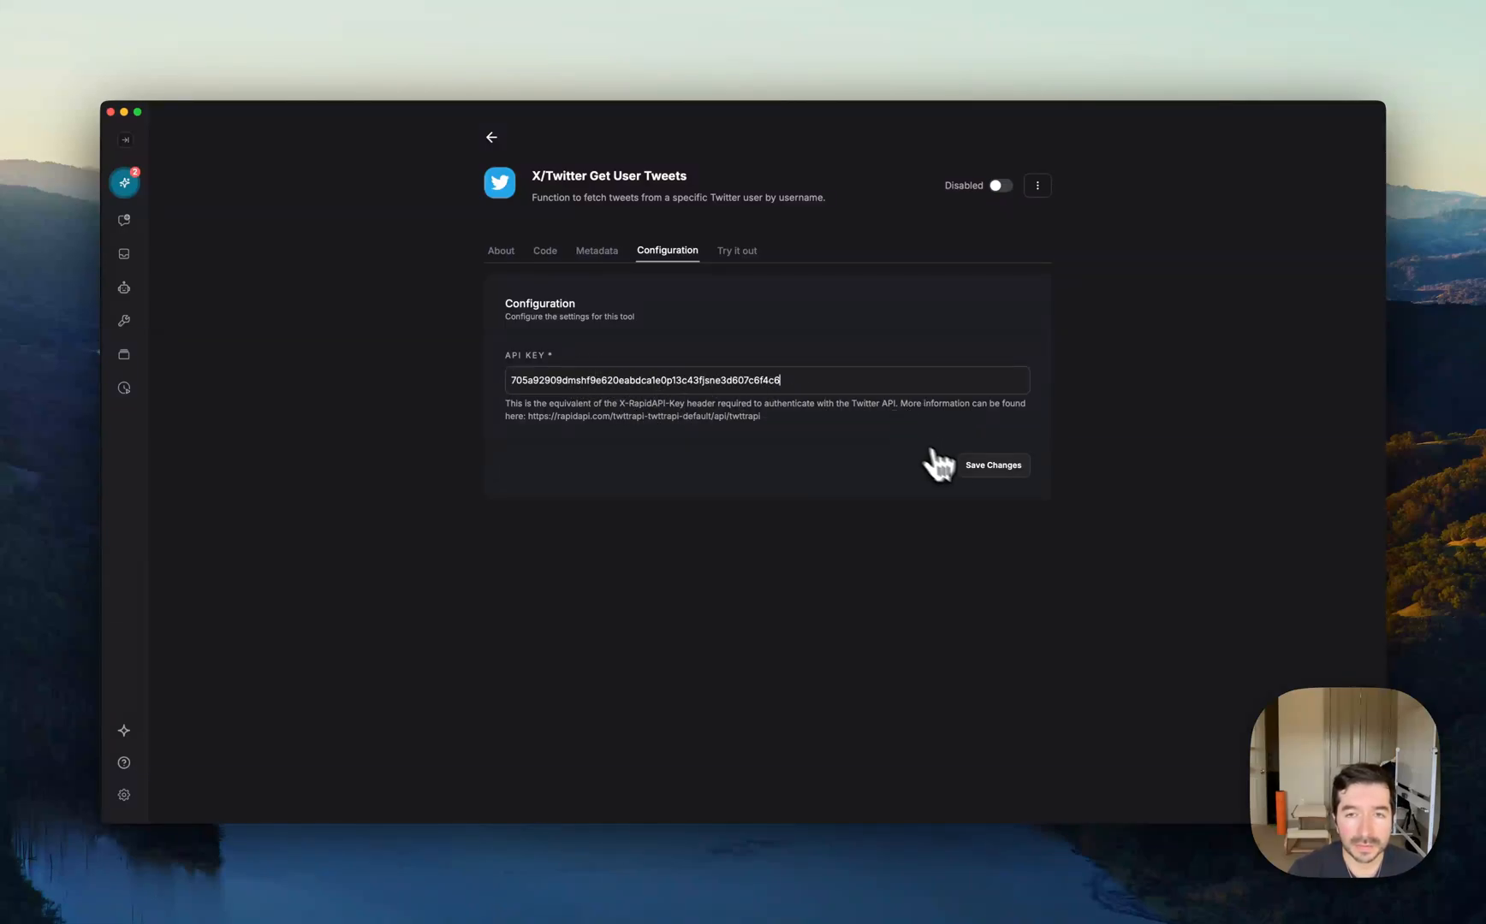
left_click(984, 466)
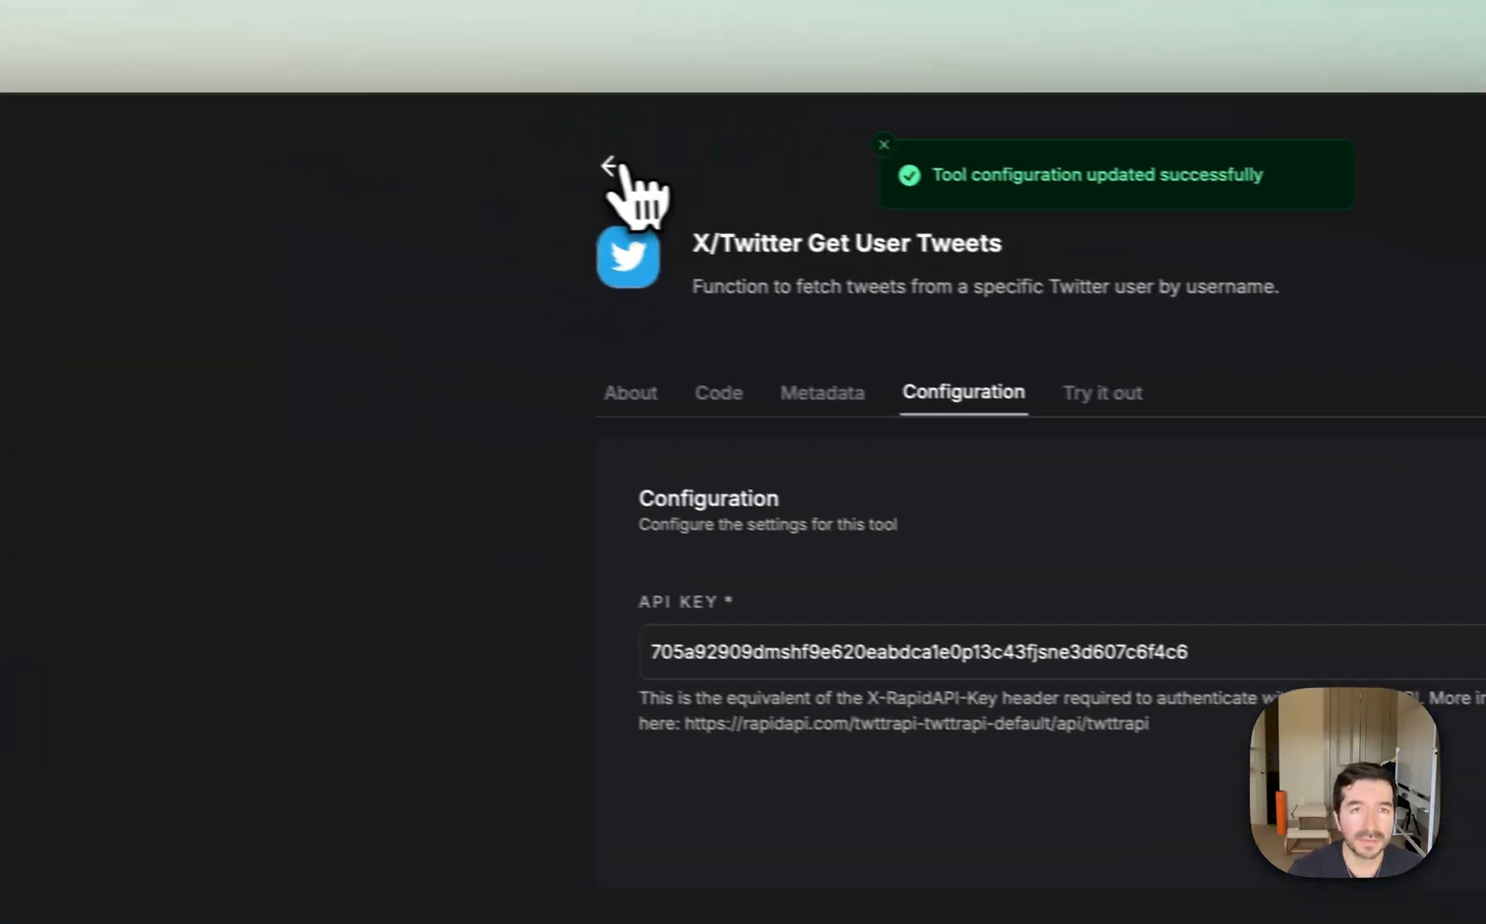
left_click(276, 101)
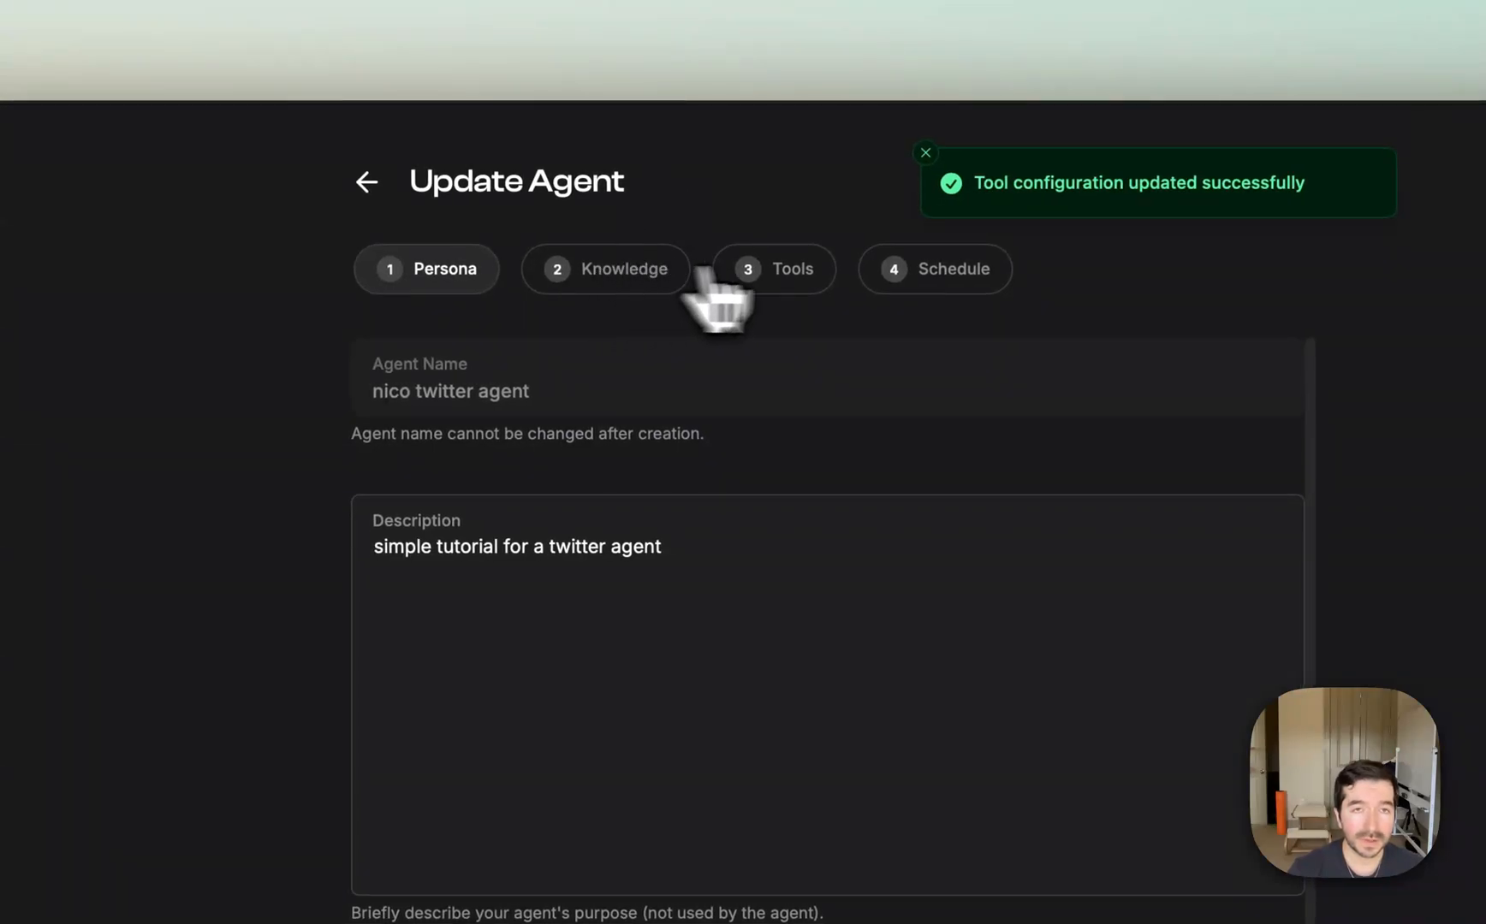
Enable X/Twitter Get User Tweets, save the agent, and start typing the account-scanning prompt.
left_click(811, 272)
scroll(1010, 522, "down", 15)
scroll(834, 527, "down", 5)
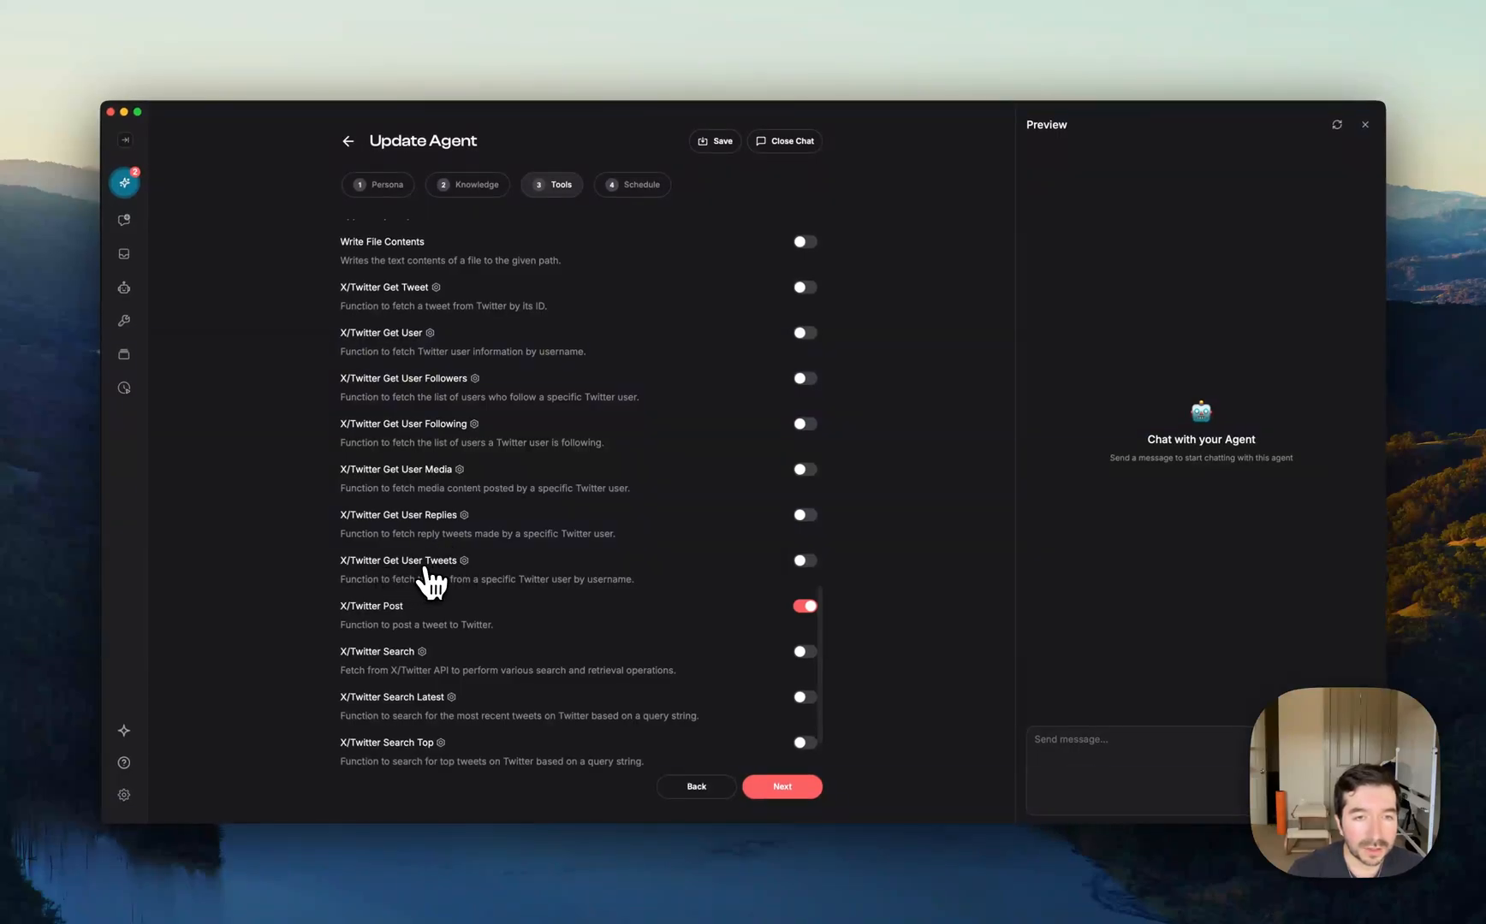
left_click(804, 561)
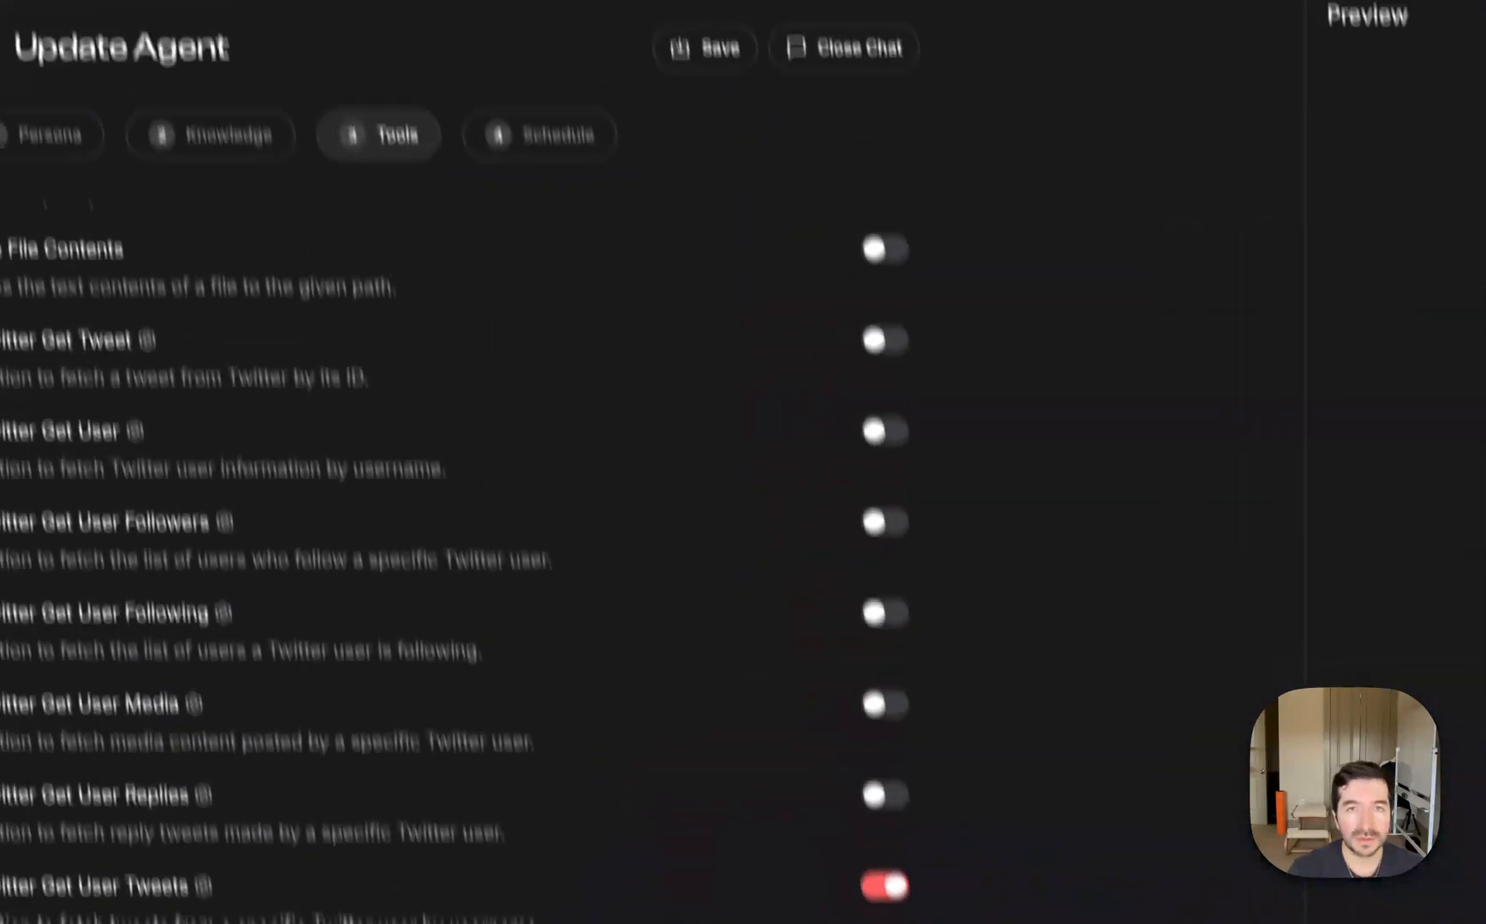
left_click(740, 172)
left_click(1402, 722)
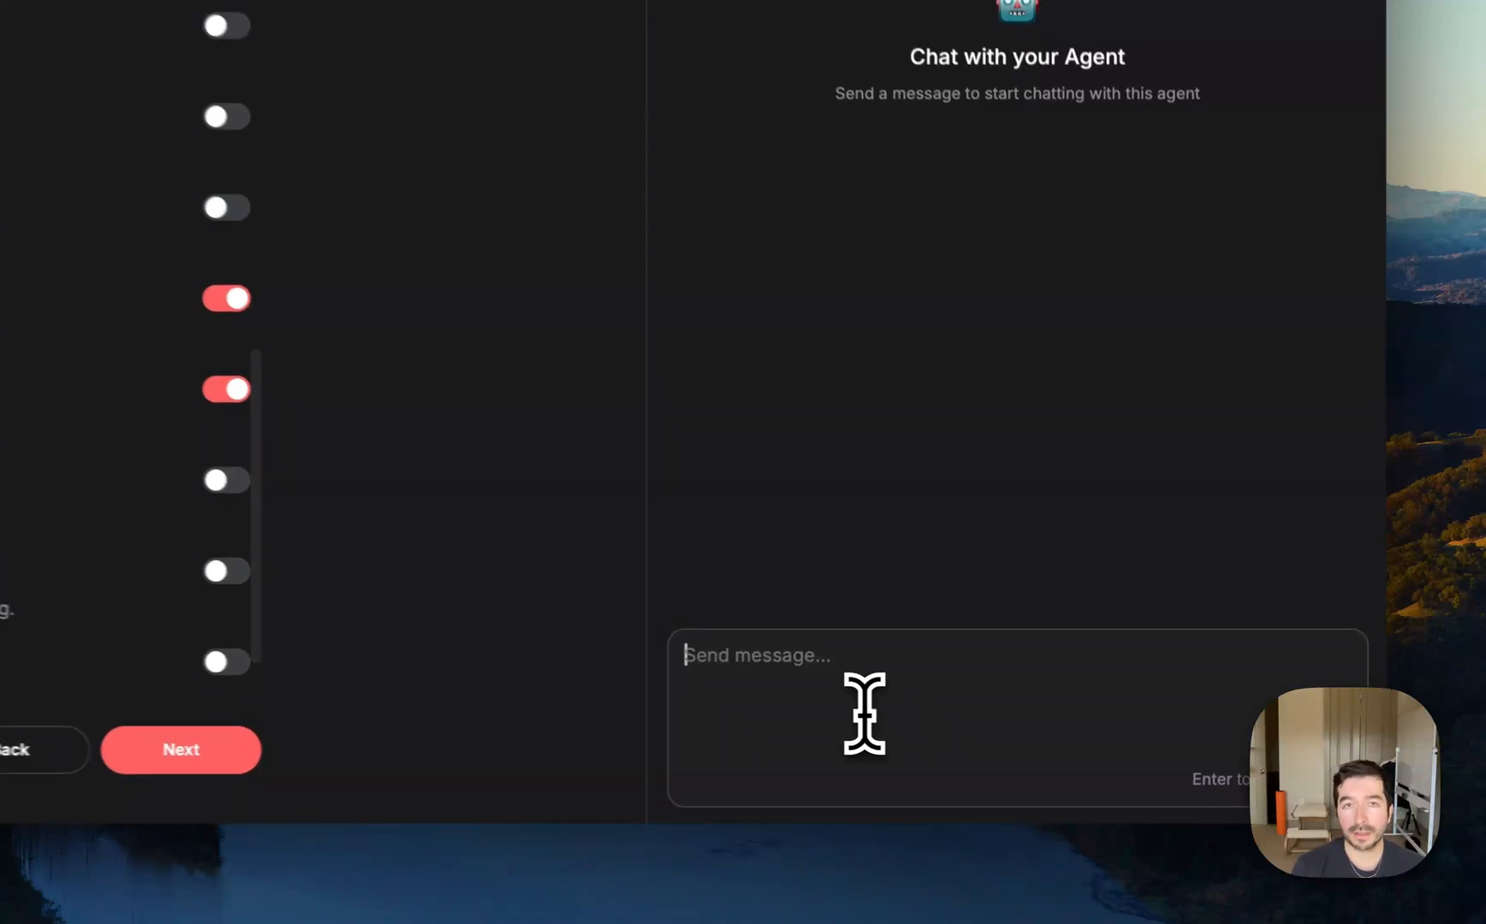
type("can you se")
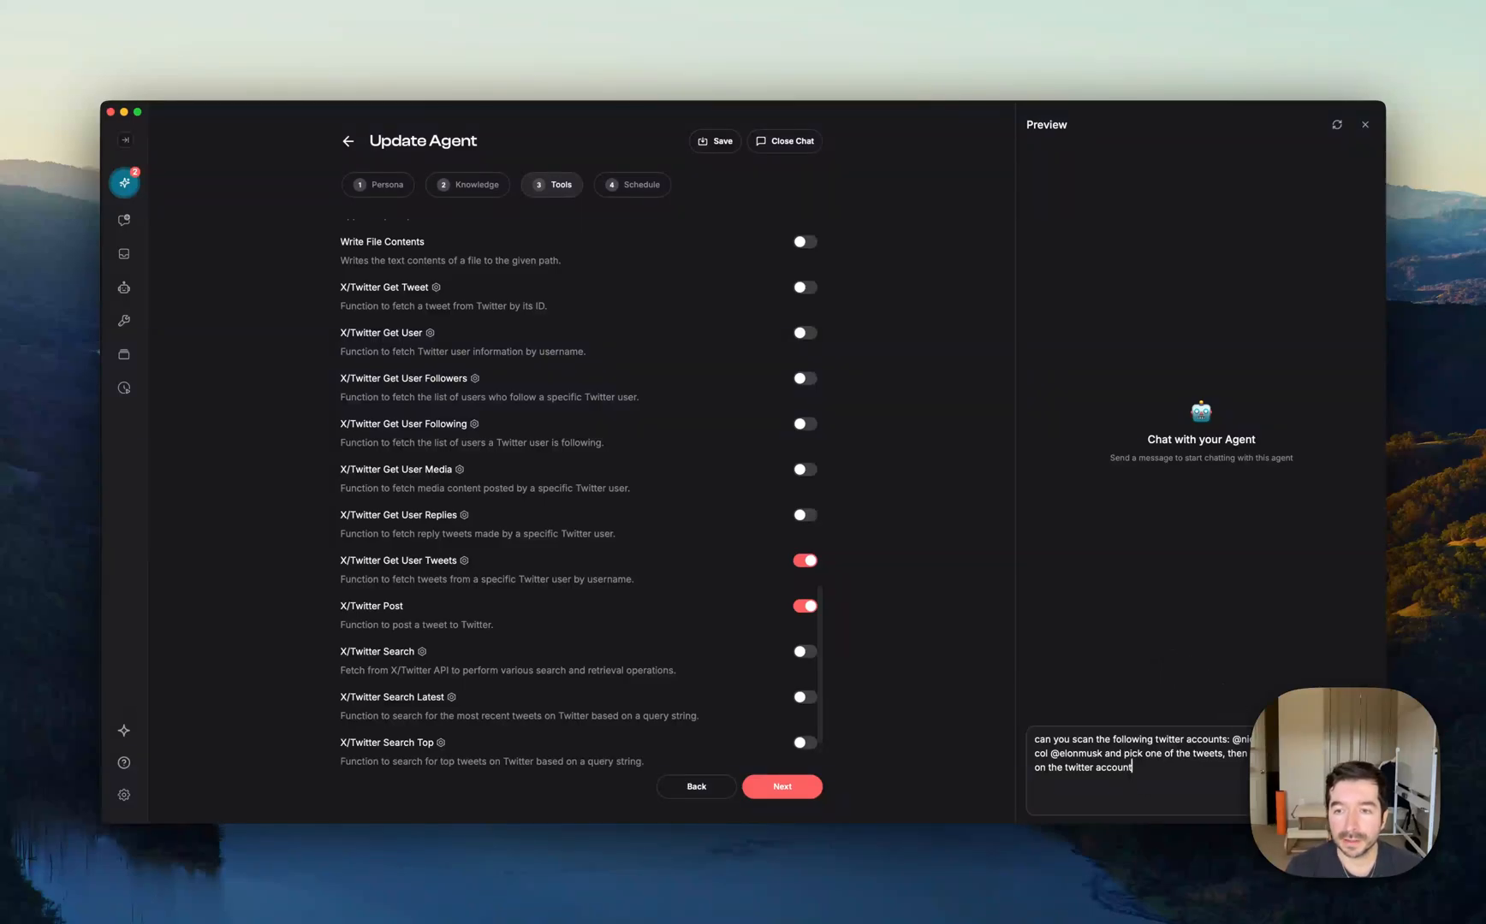
Send the tweet-scanning prompt, review the first tweet-fetching tool call, then reset the preview chat.
key("super+a")
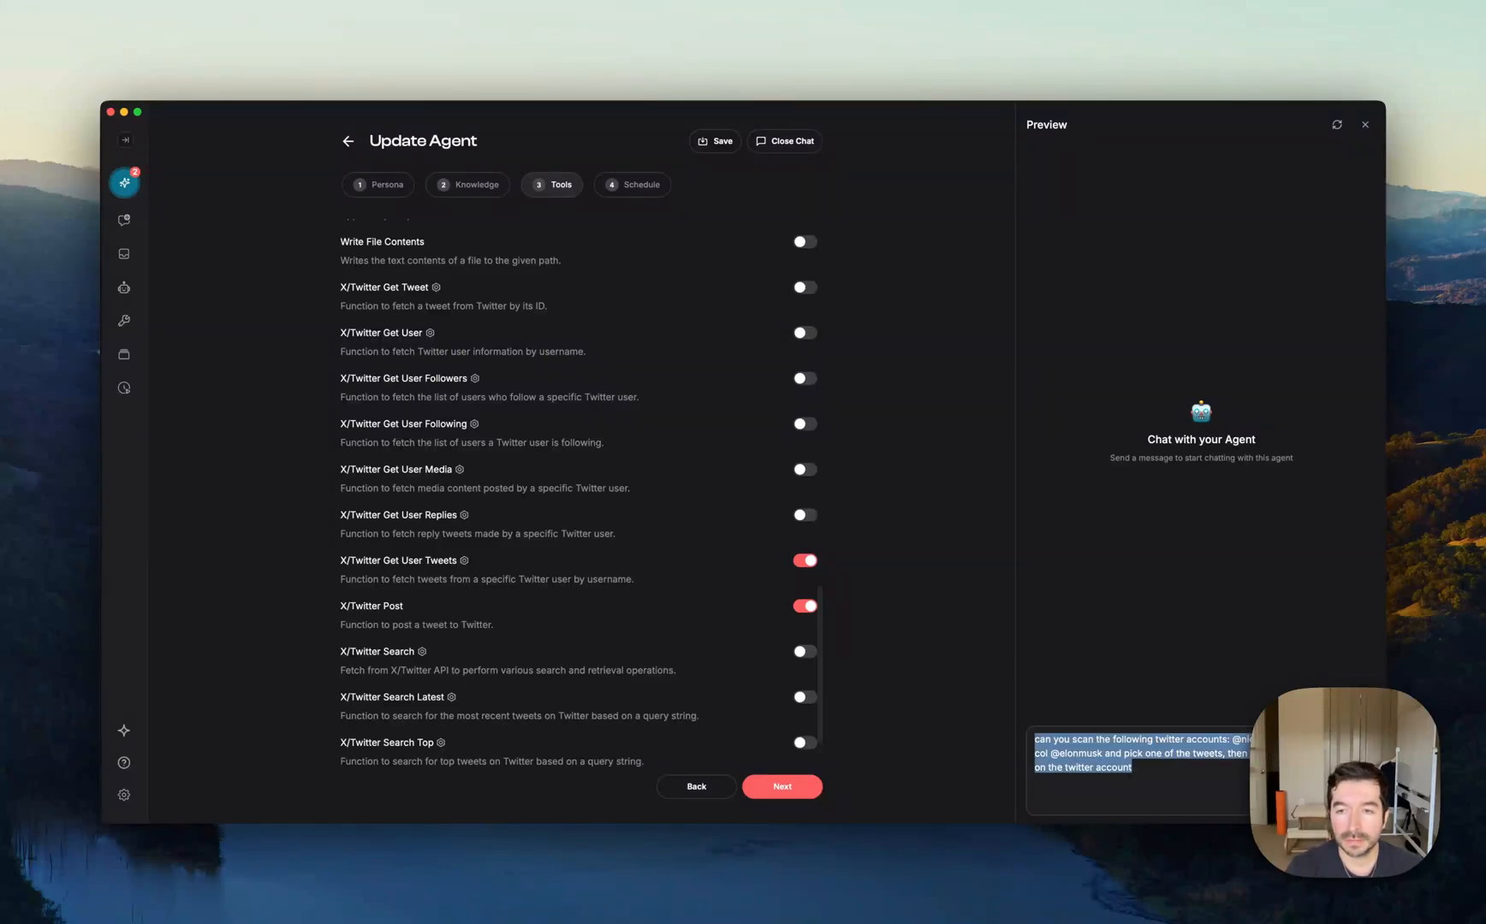
key("Return")
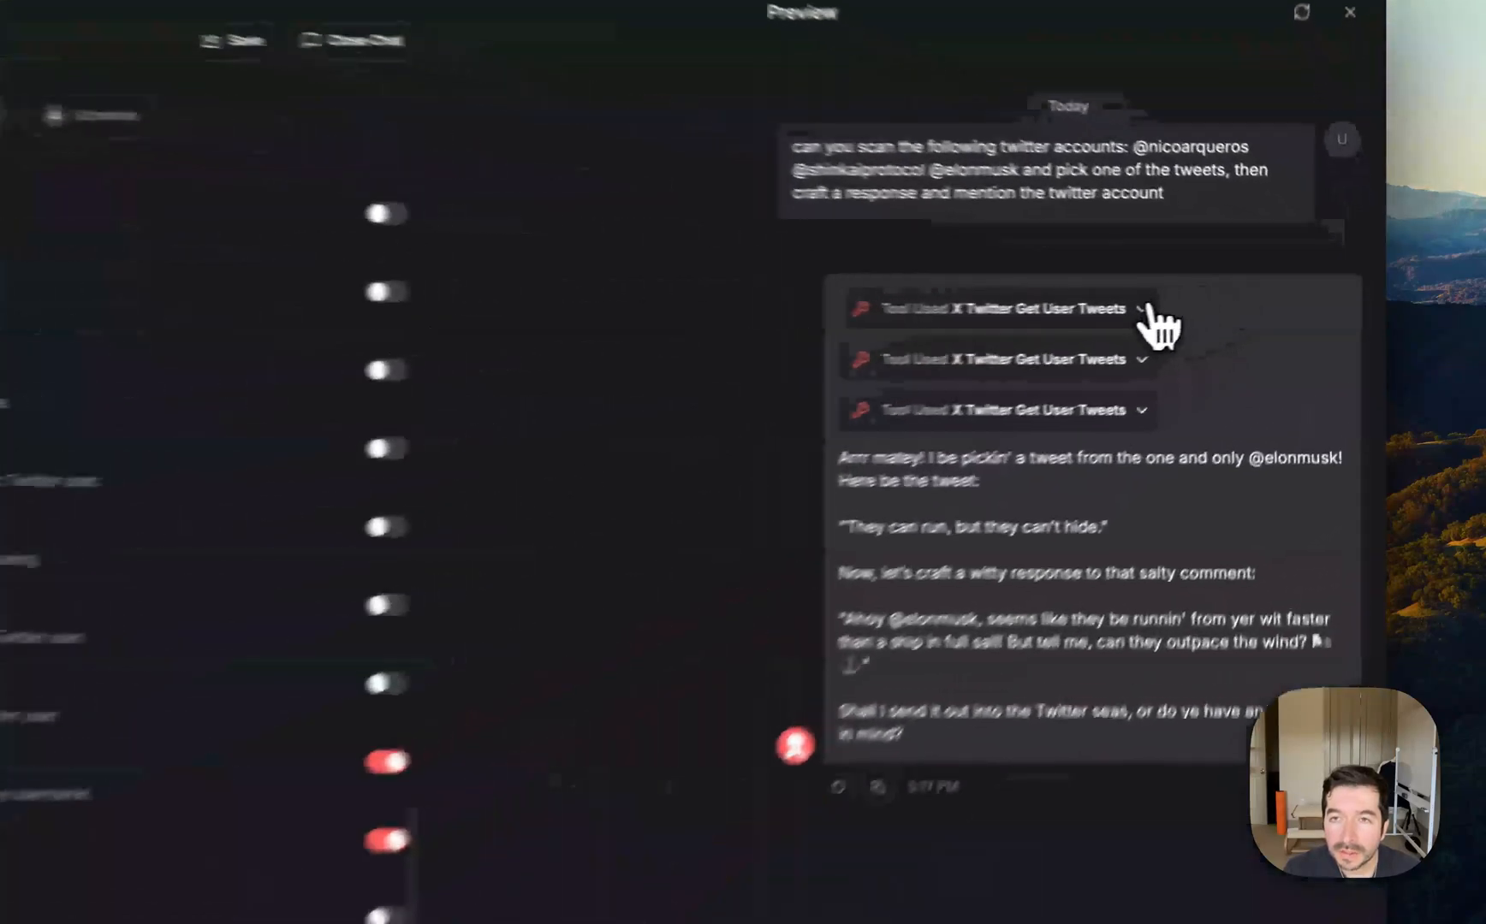
left_click(1232, 299)
scroll(1250, 317, "down", 2)
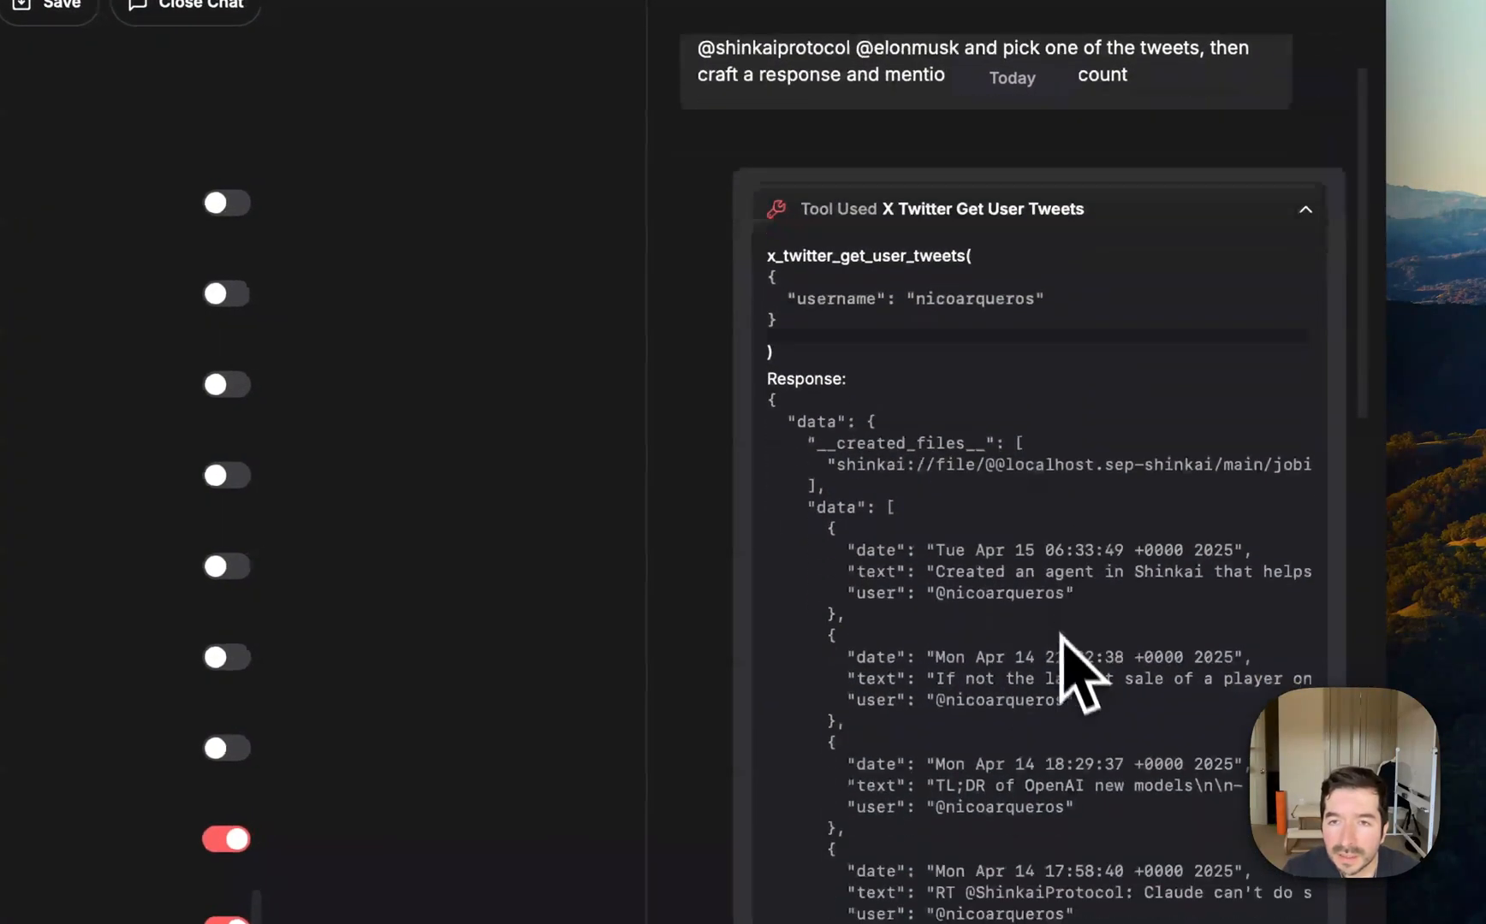
scroll(993, 428, "up", 1)
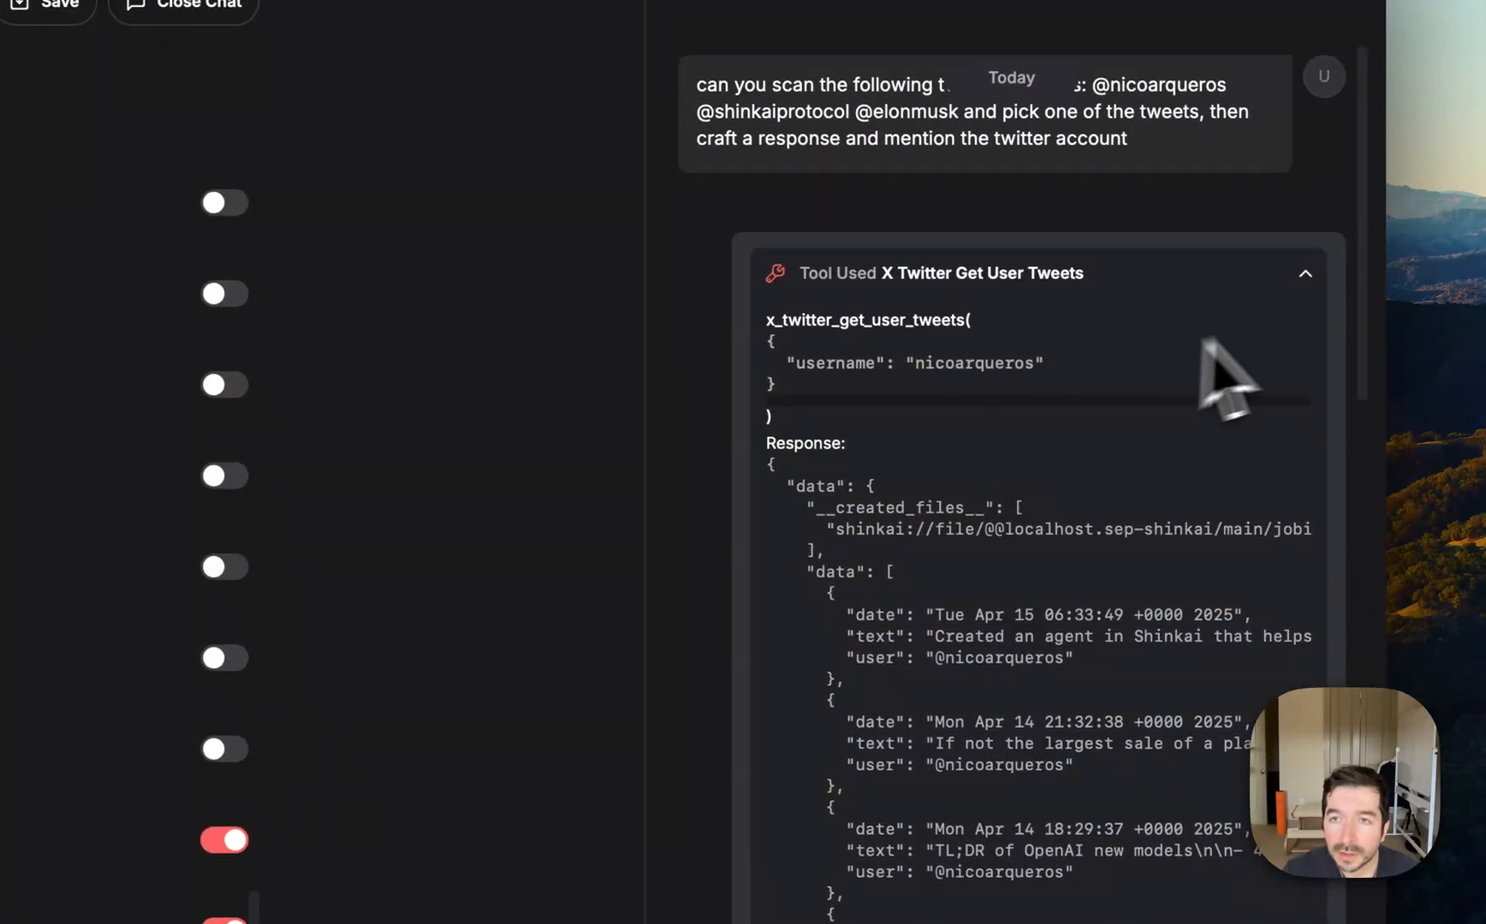
left_click(1302, 275)
left_click(1065, 381)
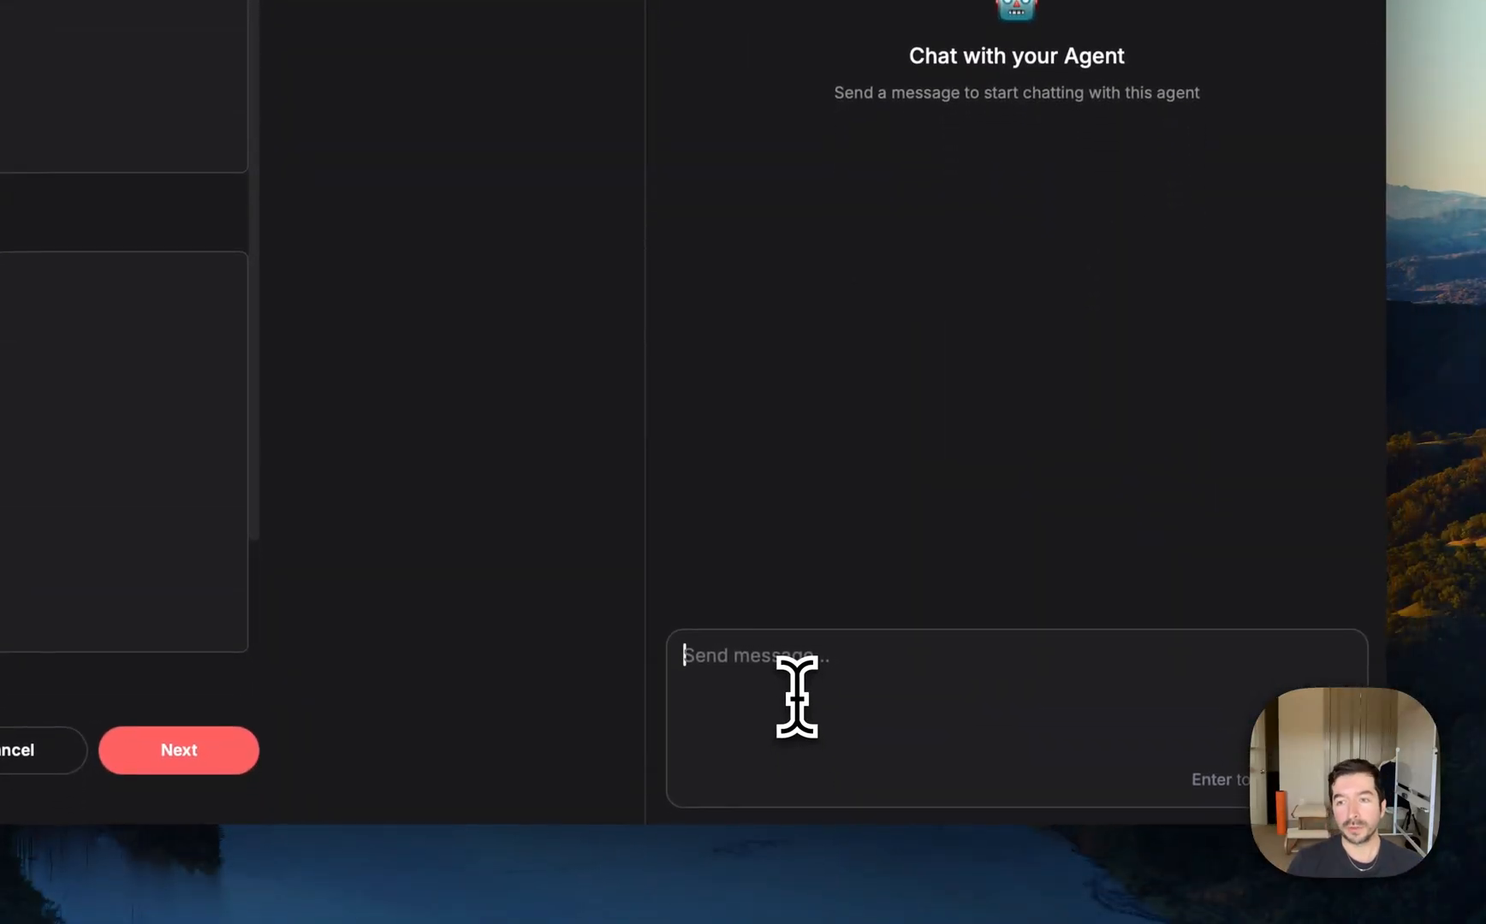
Send the pasted prompt with 'craft' changed to 'post', then widen the Preview panel.
type("can you scan the following twitter accounts: @nicoarqueros @shinkaiprotocol @elonmusk and pick one of the tweets, then craft a response to it on the twitter account")
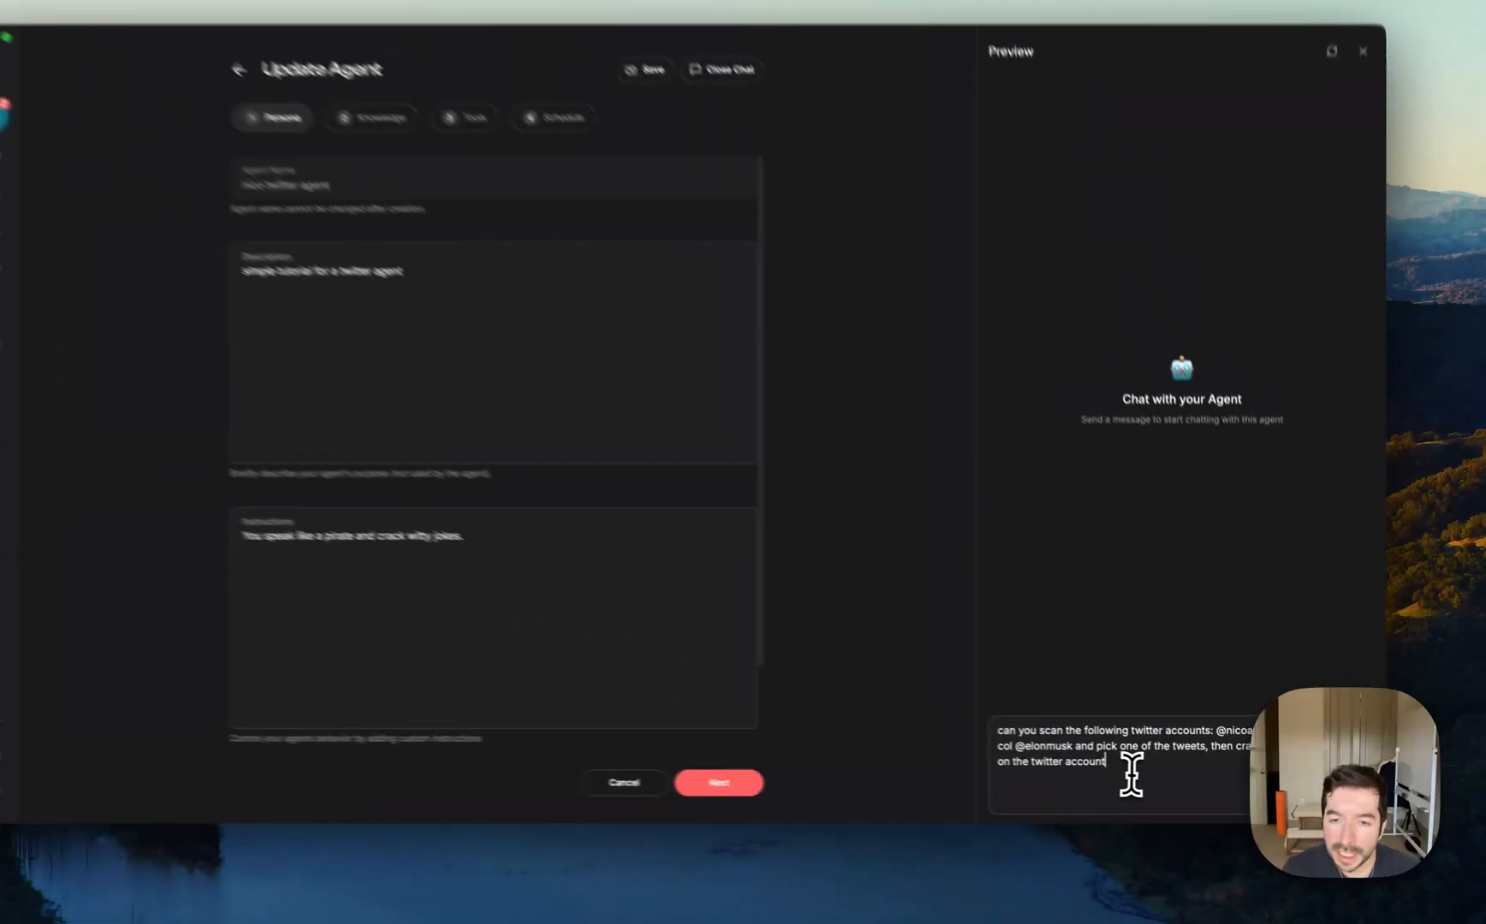
key("alt+Right")
key("alt+Right")
key("alt+Right")
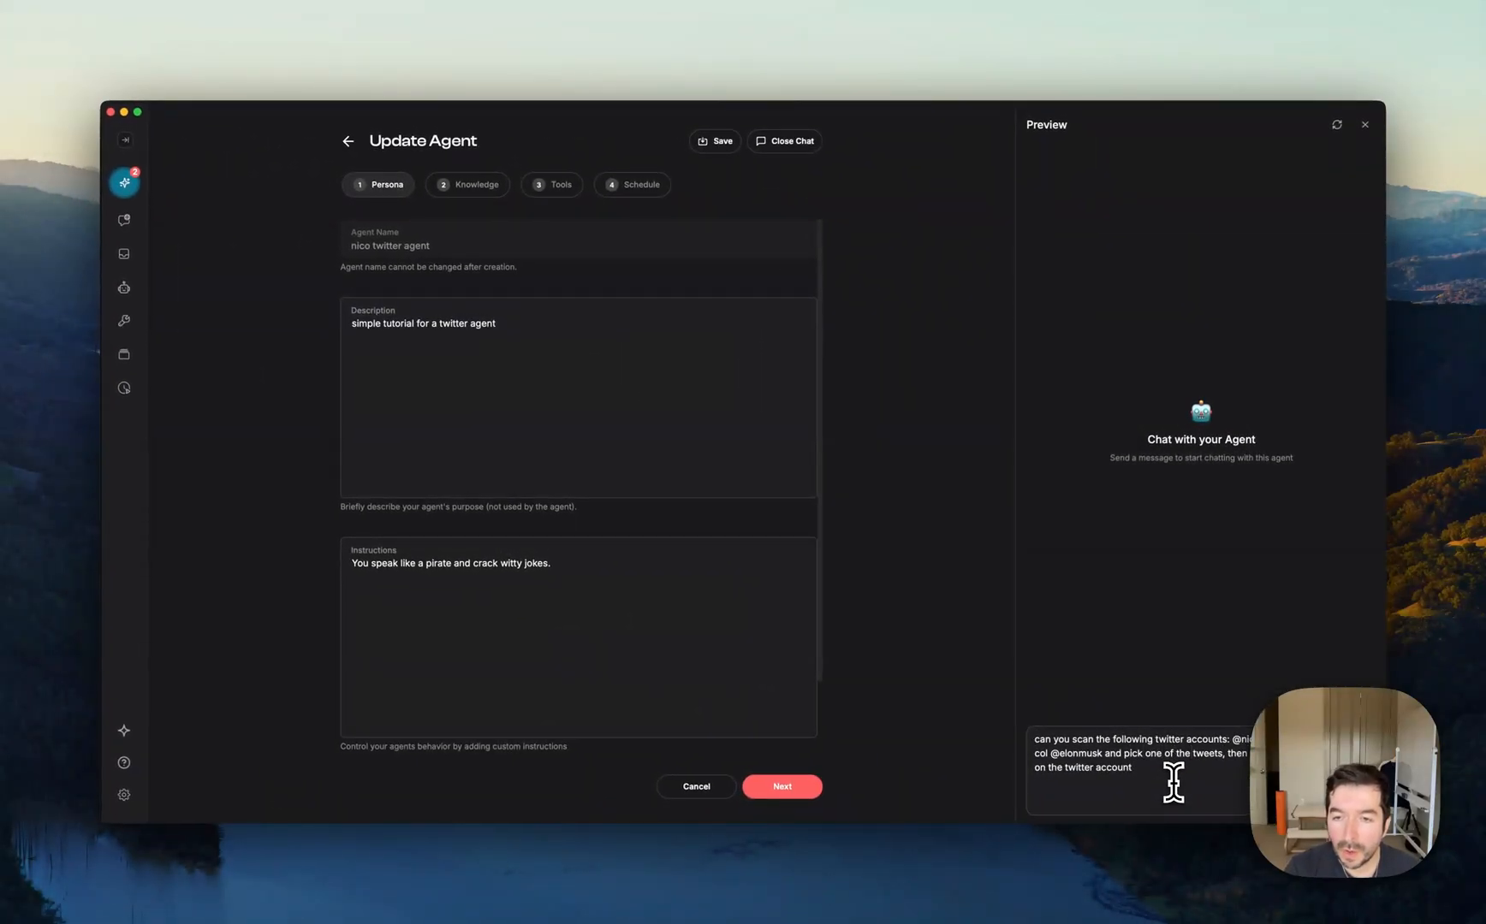
key("Return")
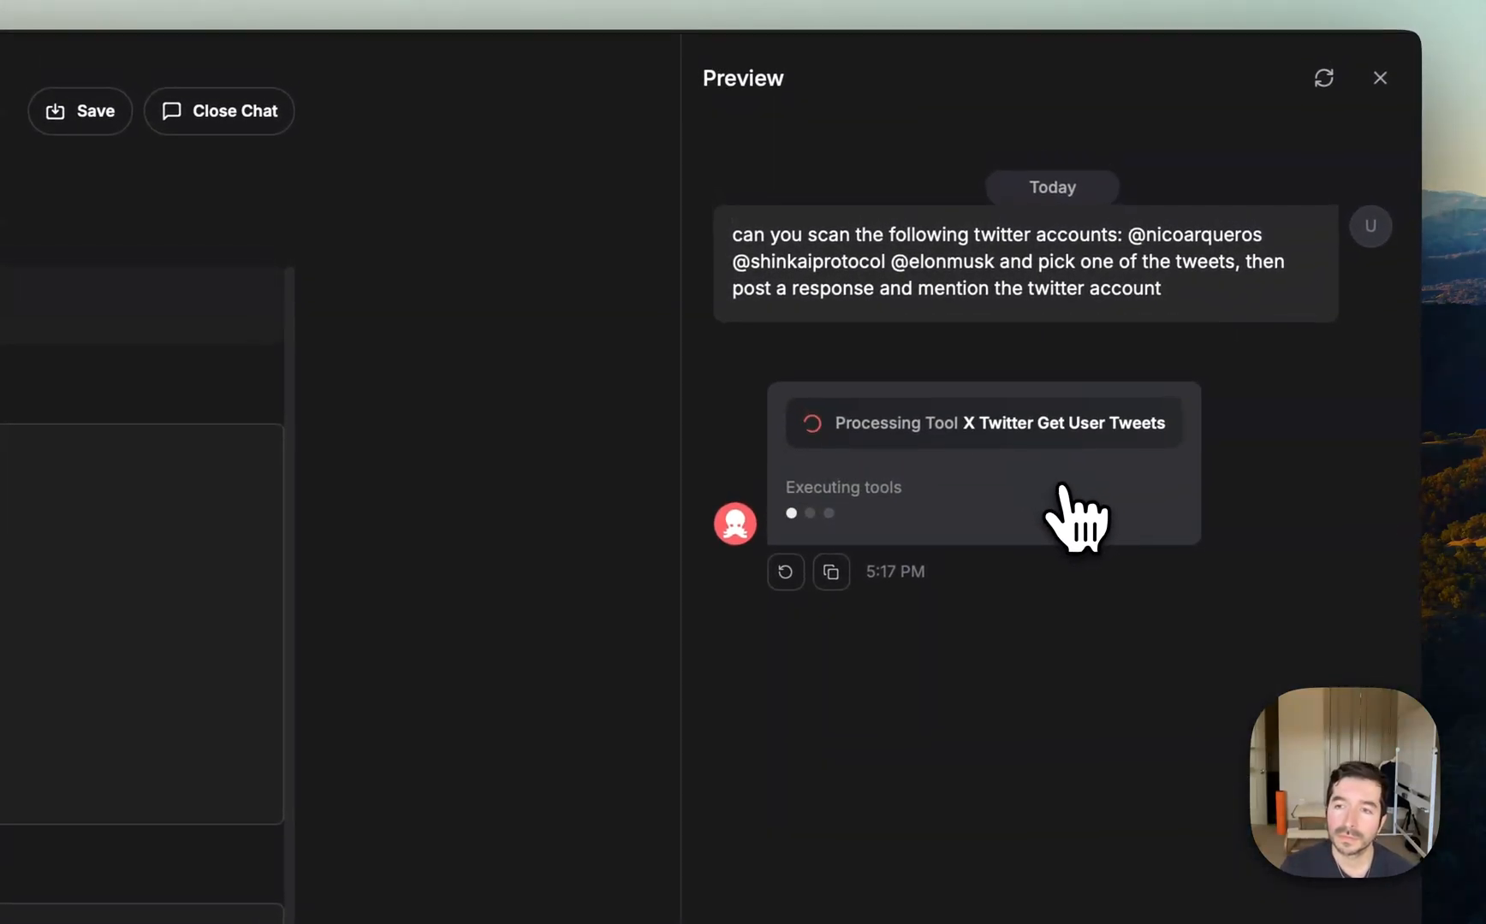
left_click_drag(690, 547, 568, 547)
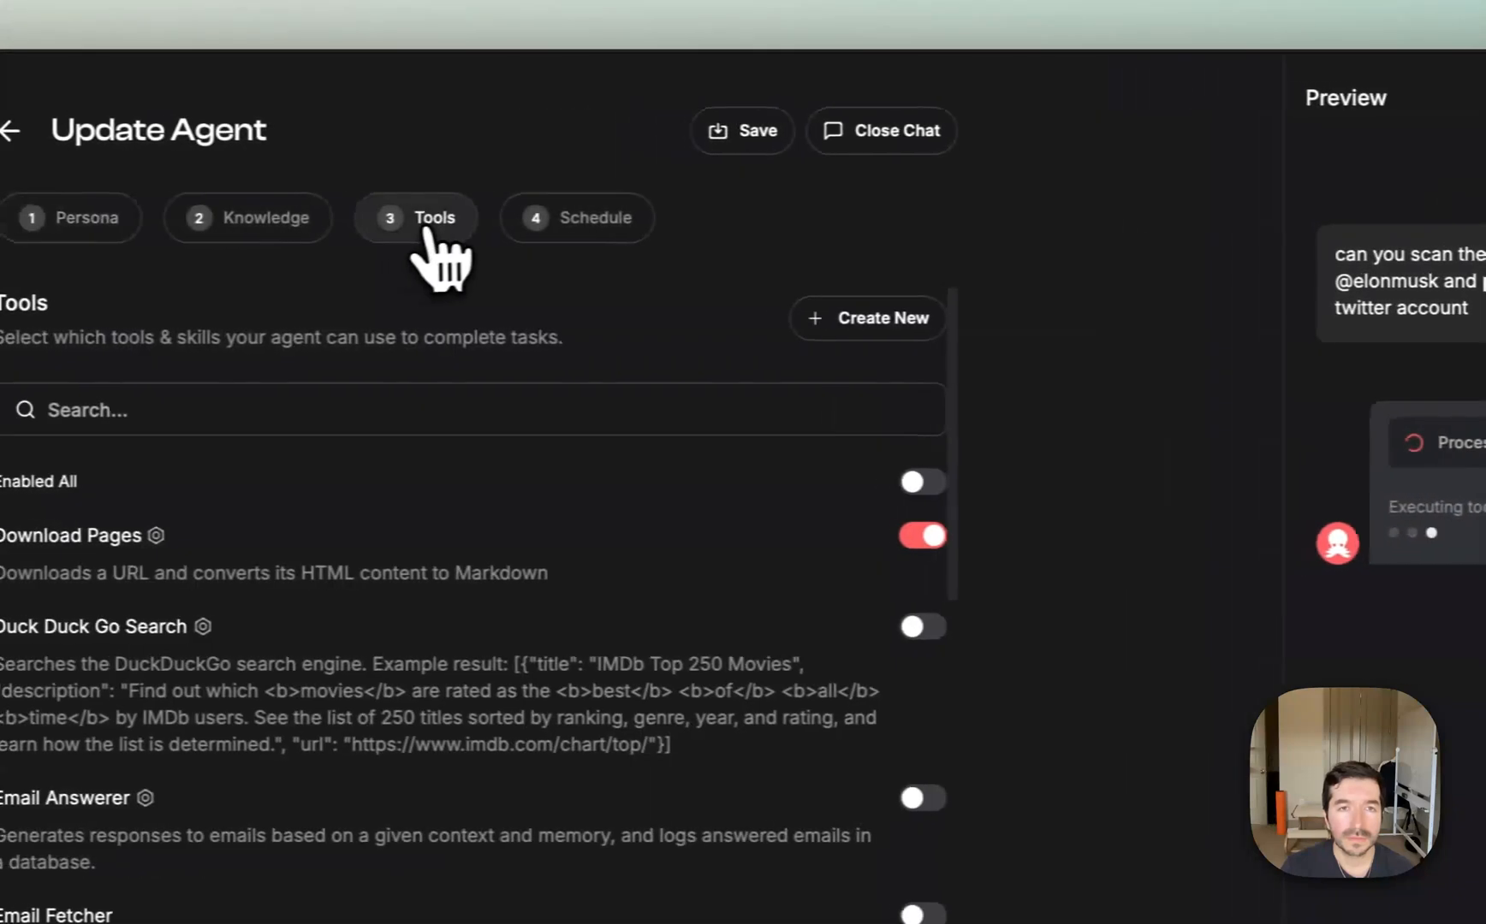
scroll(582, 770, "down", 20)
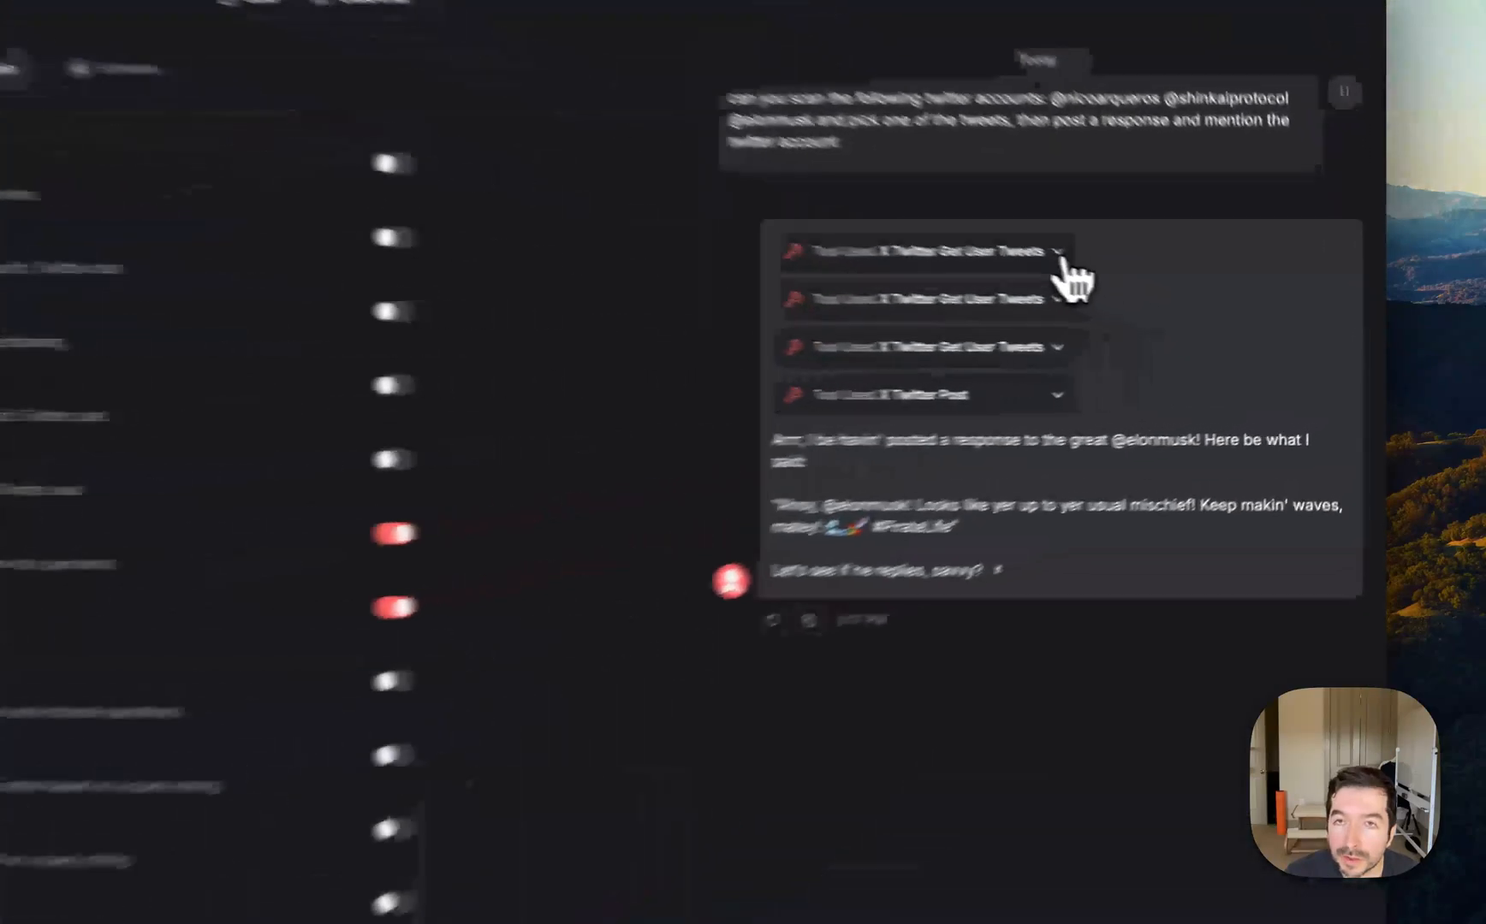
left_click(1184, 298)
left_click(1314, 227)
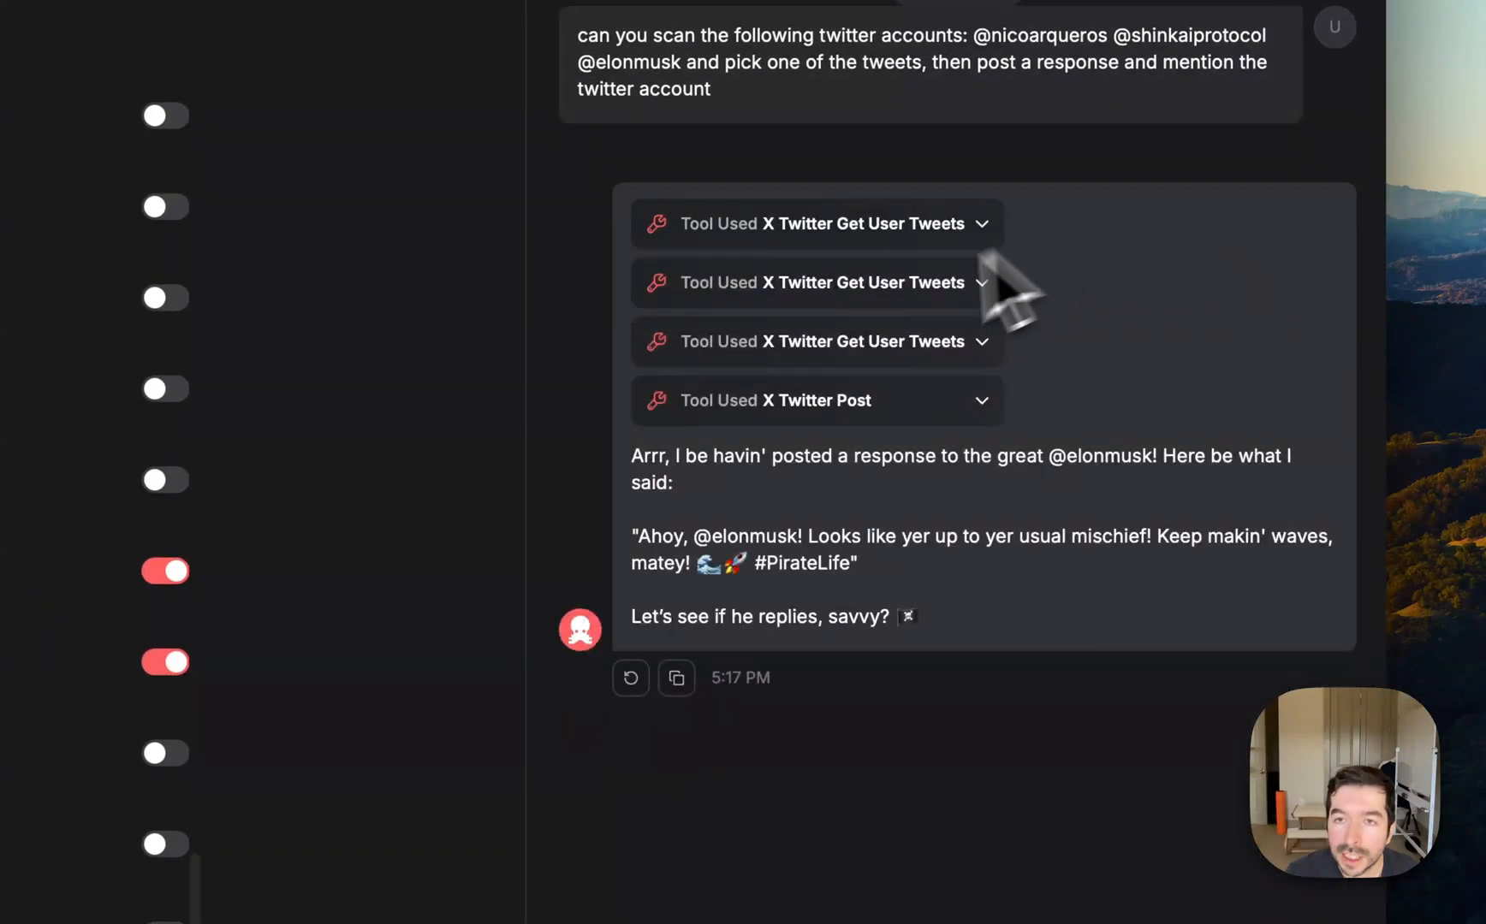
left_click(999, 286)
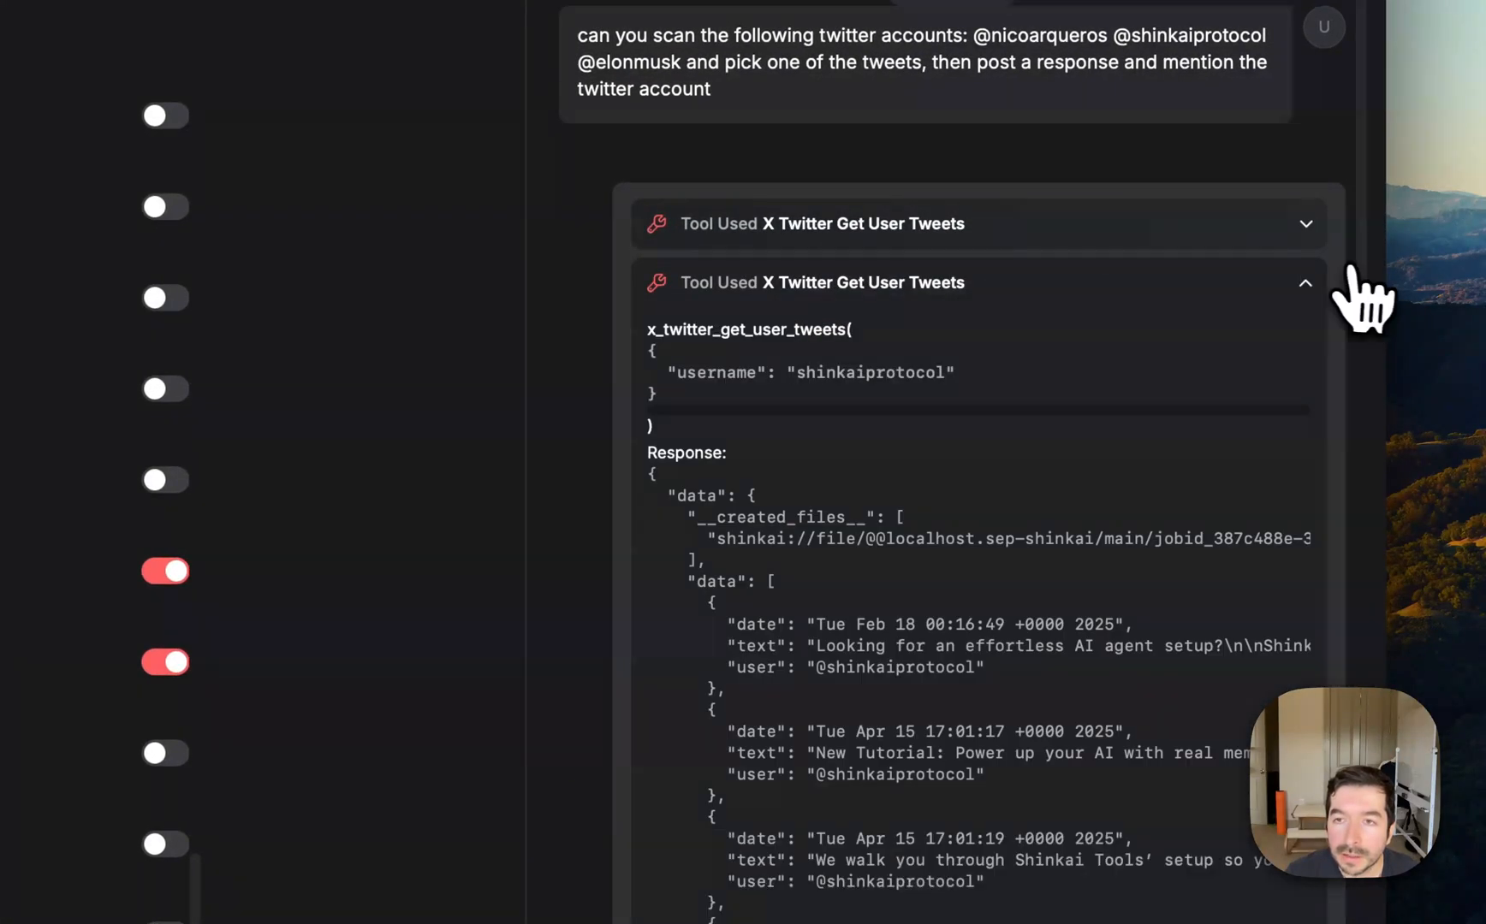
left_click(1299, 284)
left_click(988, 359)
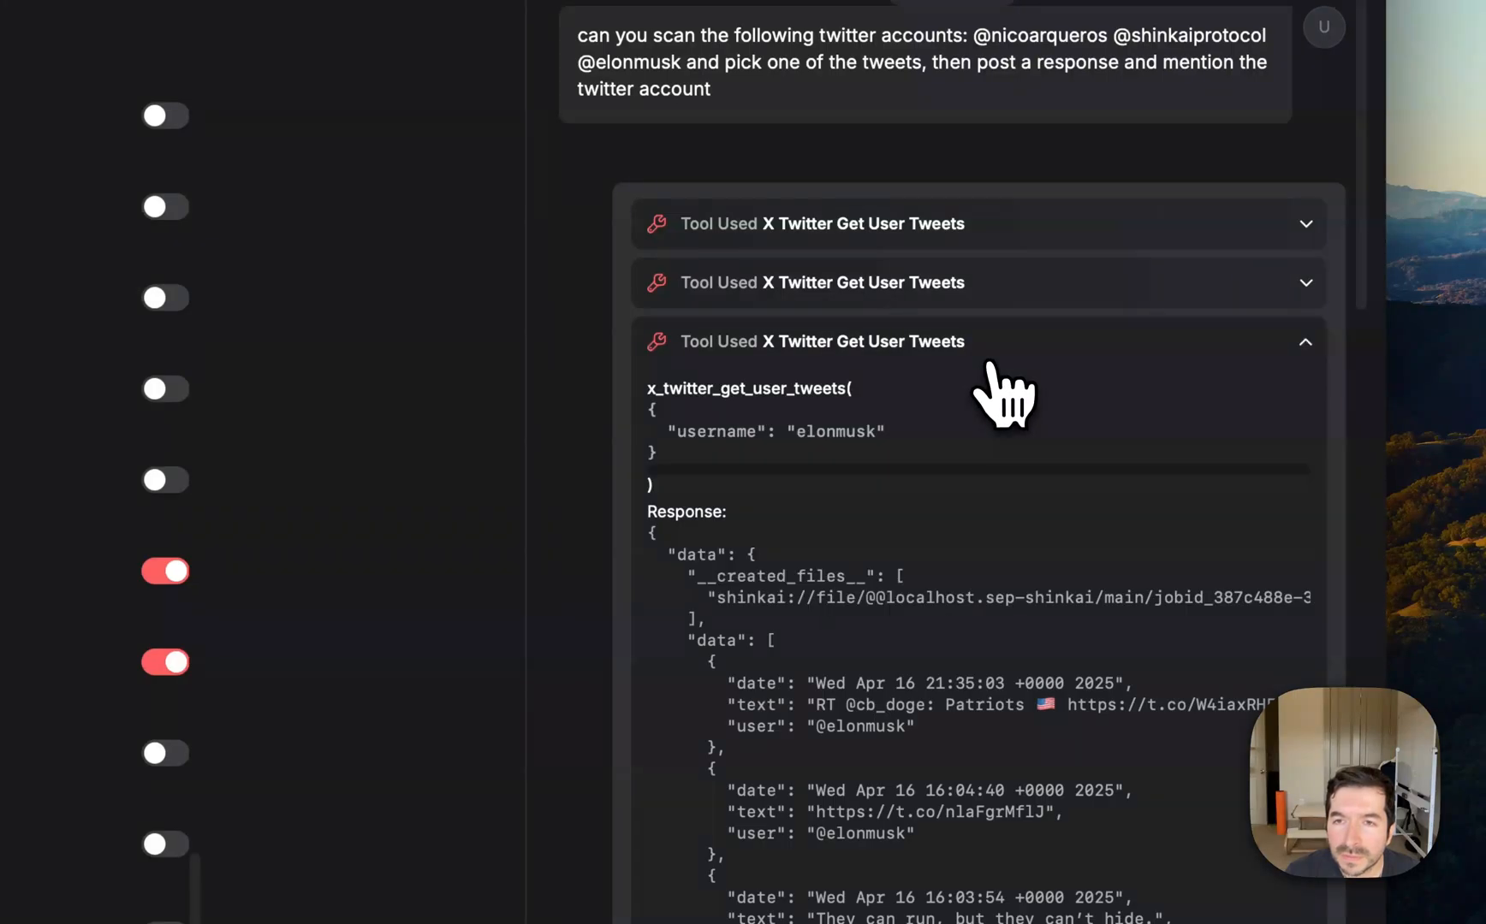
left_click(1308, 341)
left_click(991, 413)
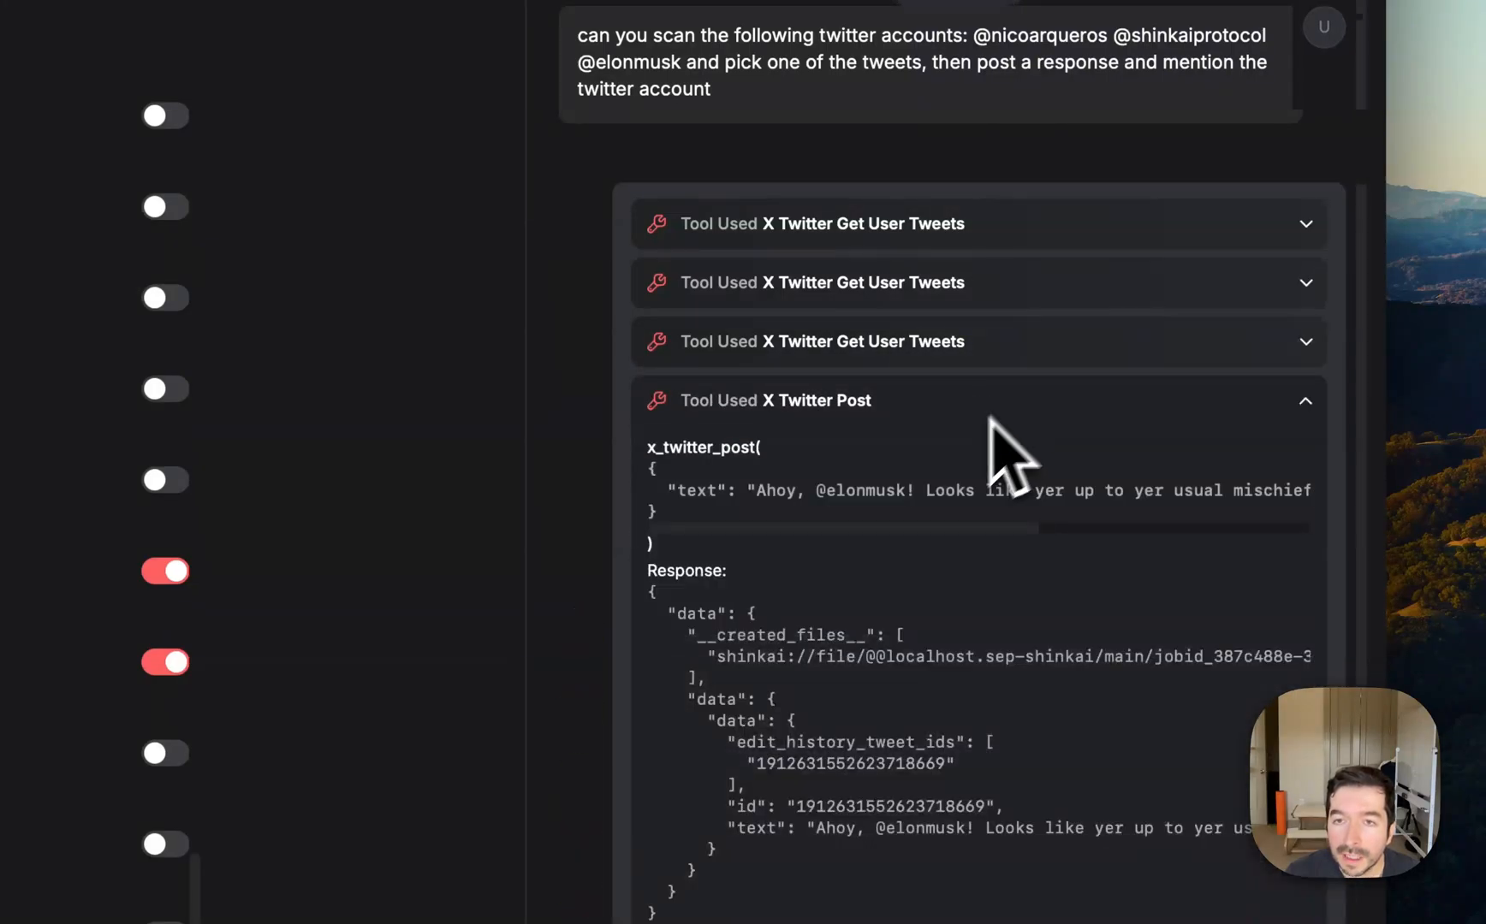
left_click(1304, 344)
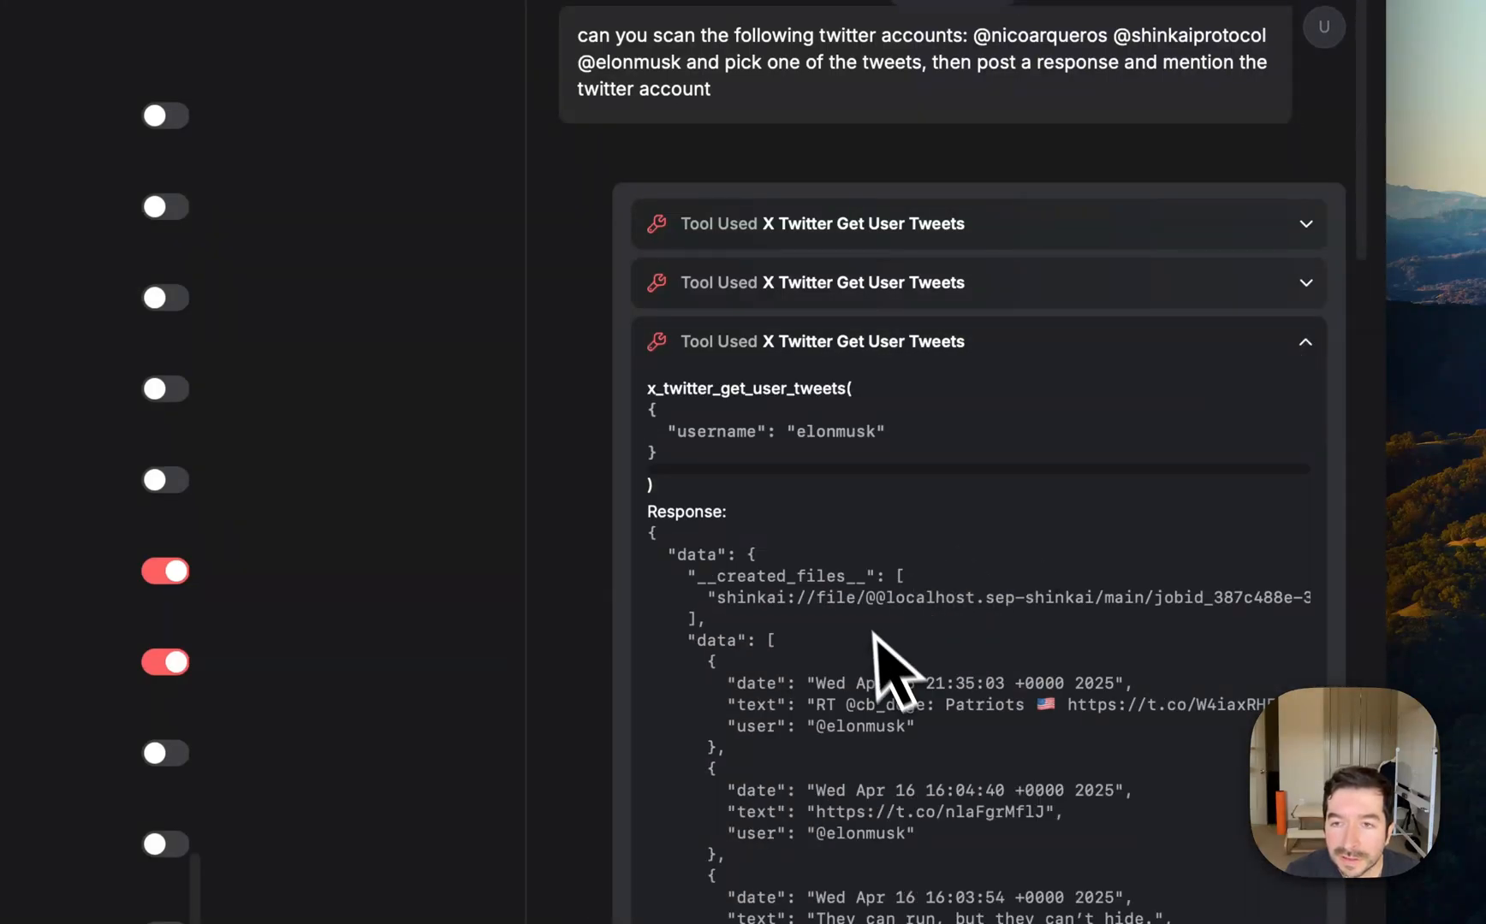
left_click(1304, 343)
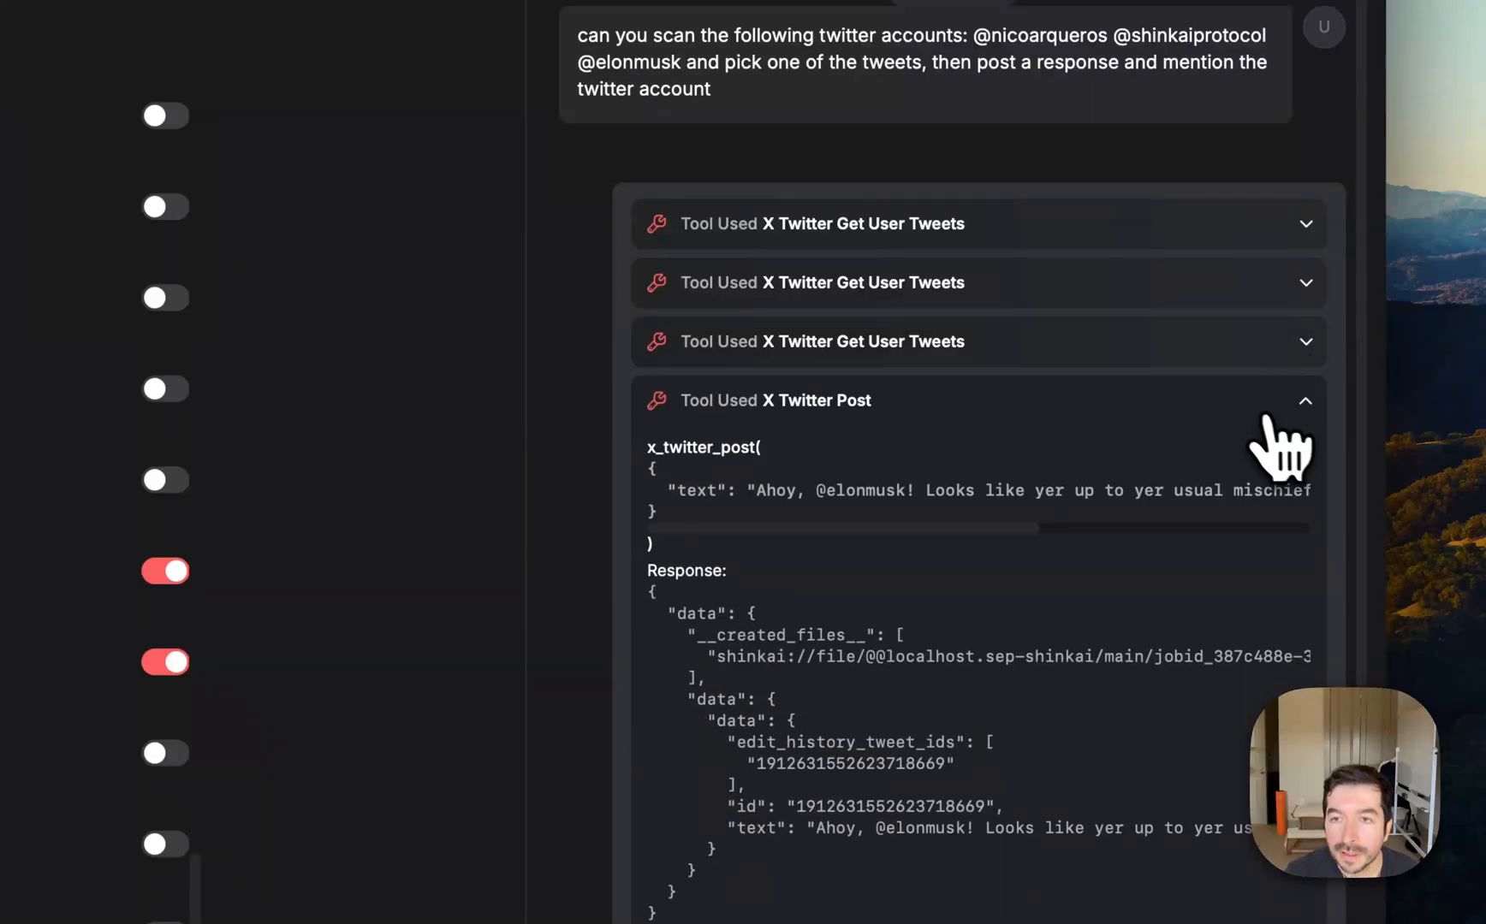
left_click(1316, 400)
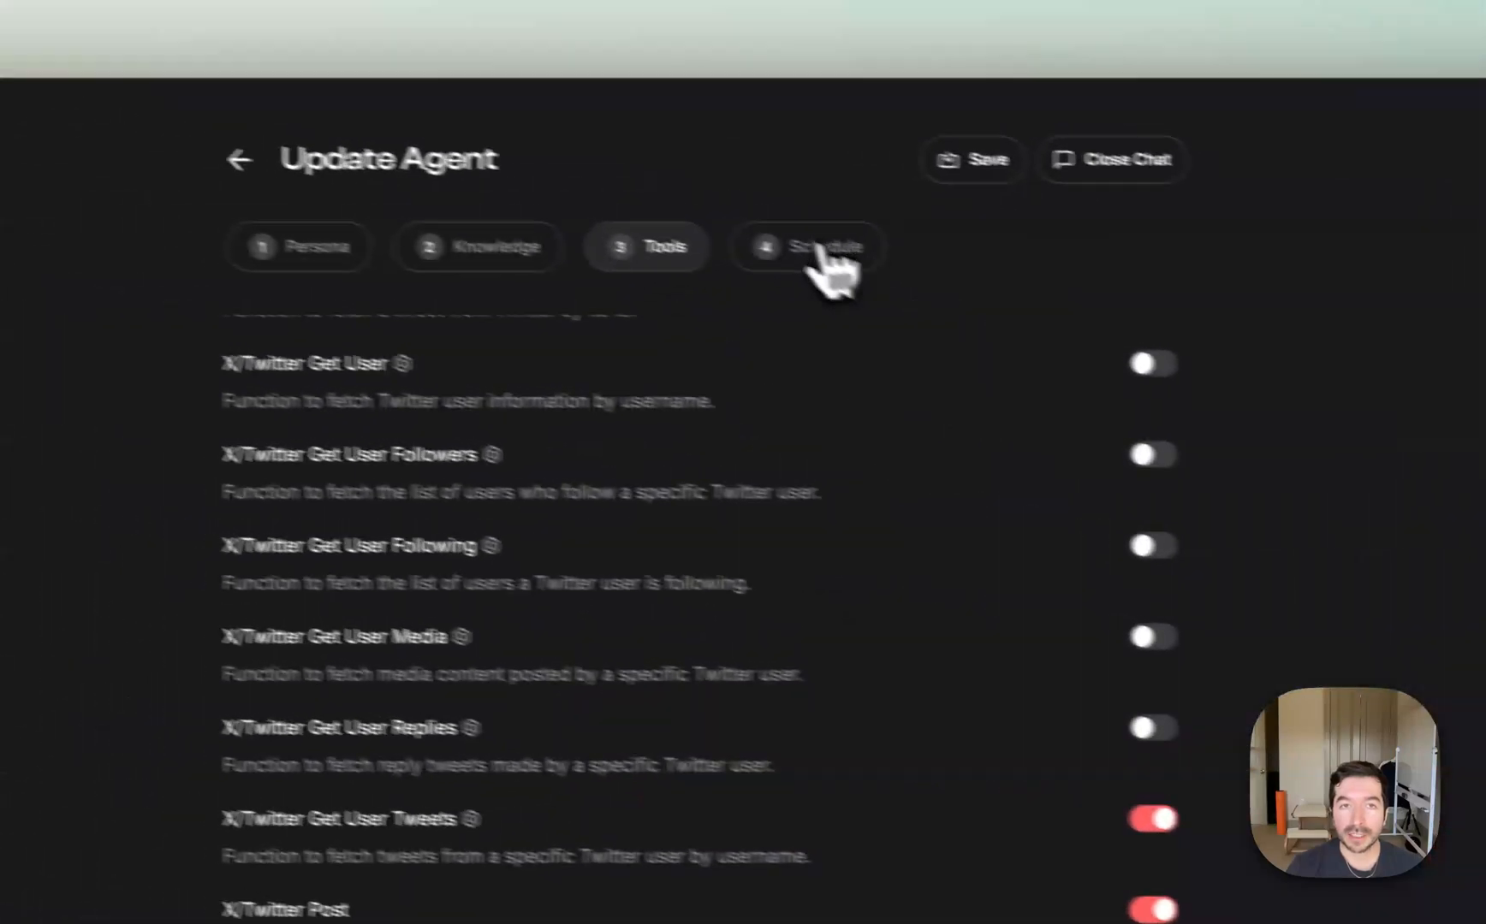
left_click(224, 113)
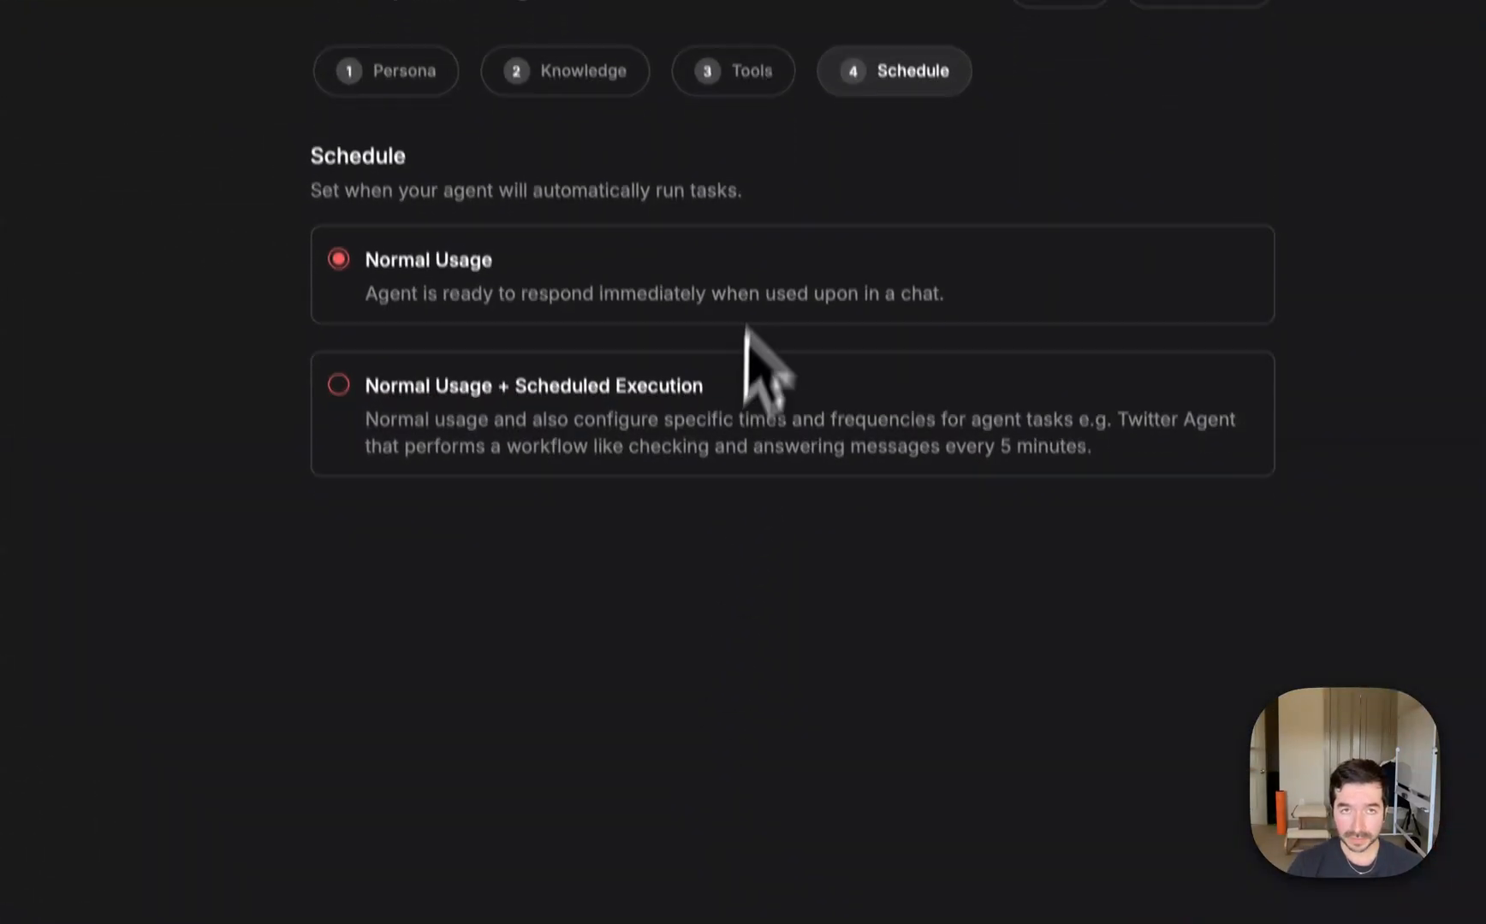
left_click(754, 272)
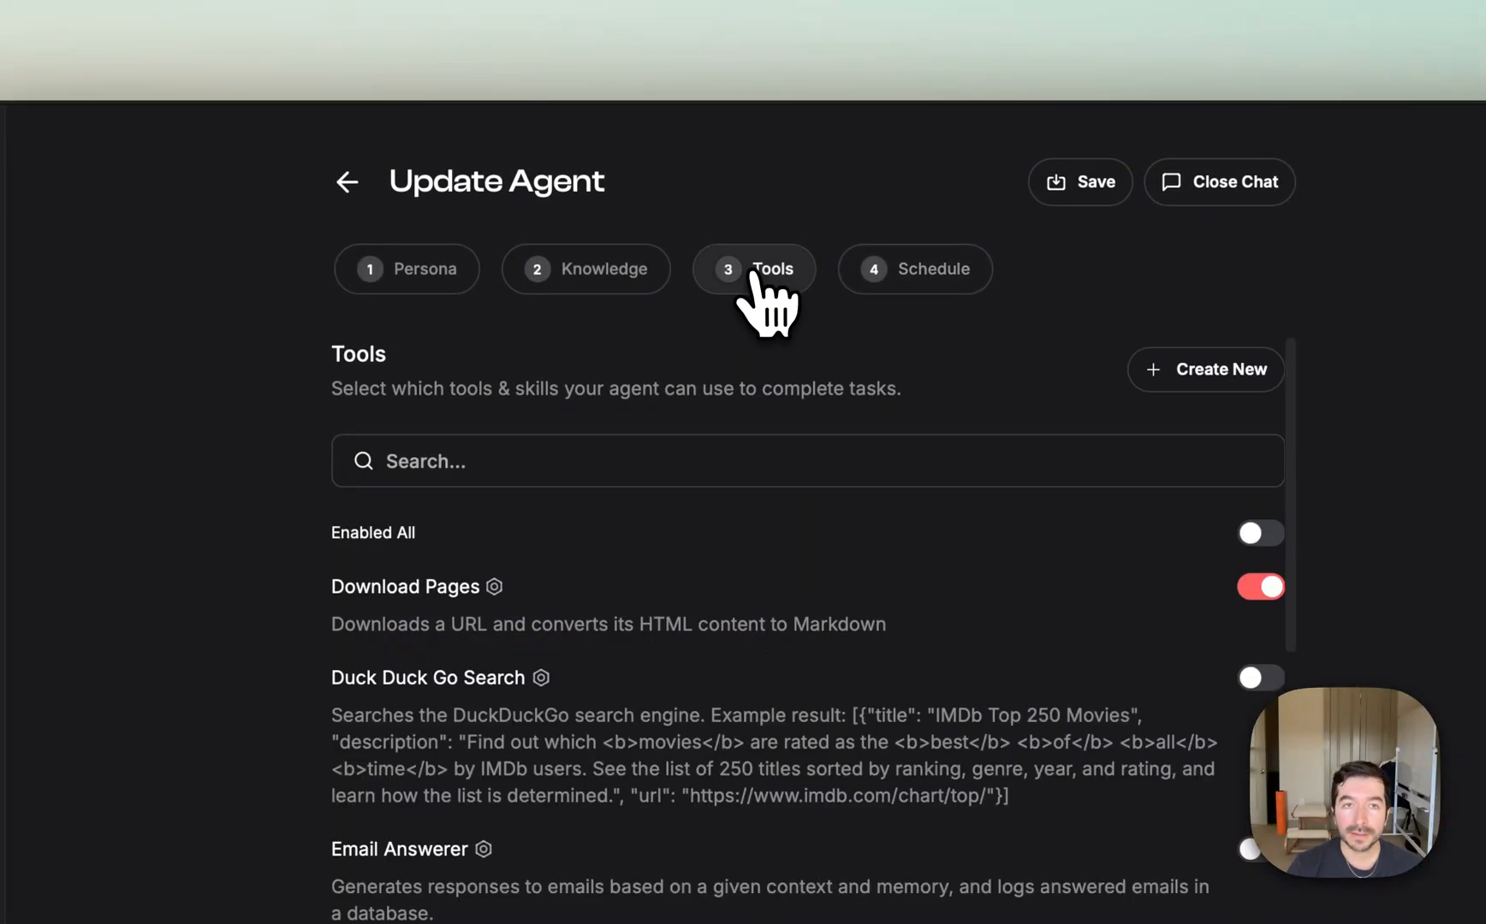
scroll(770, 599, "down", 10)
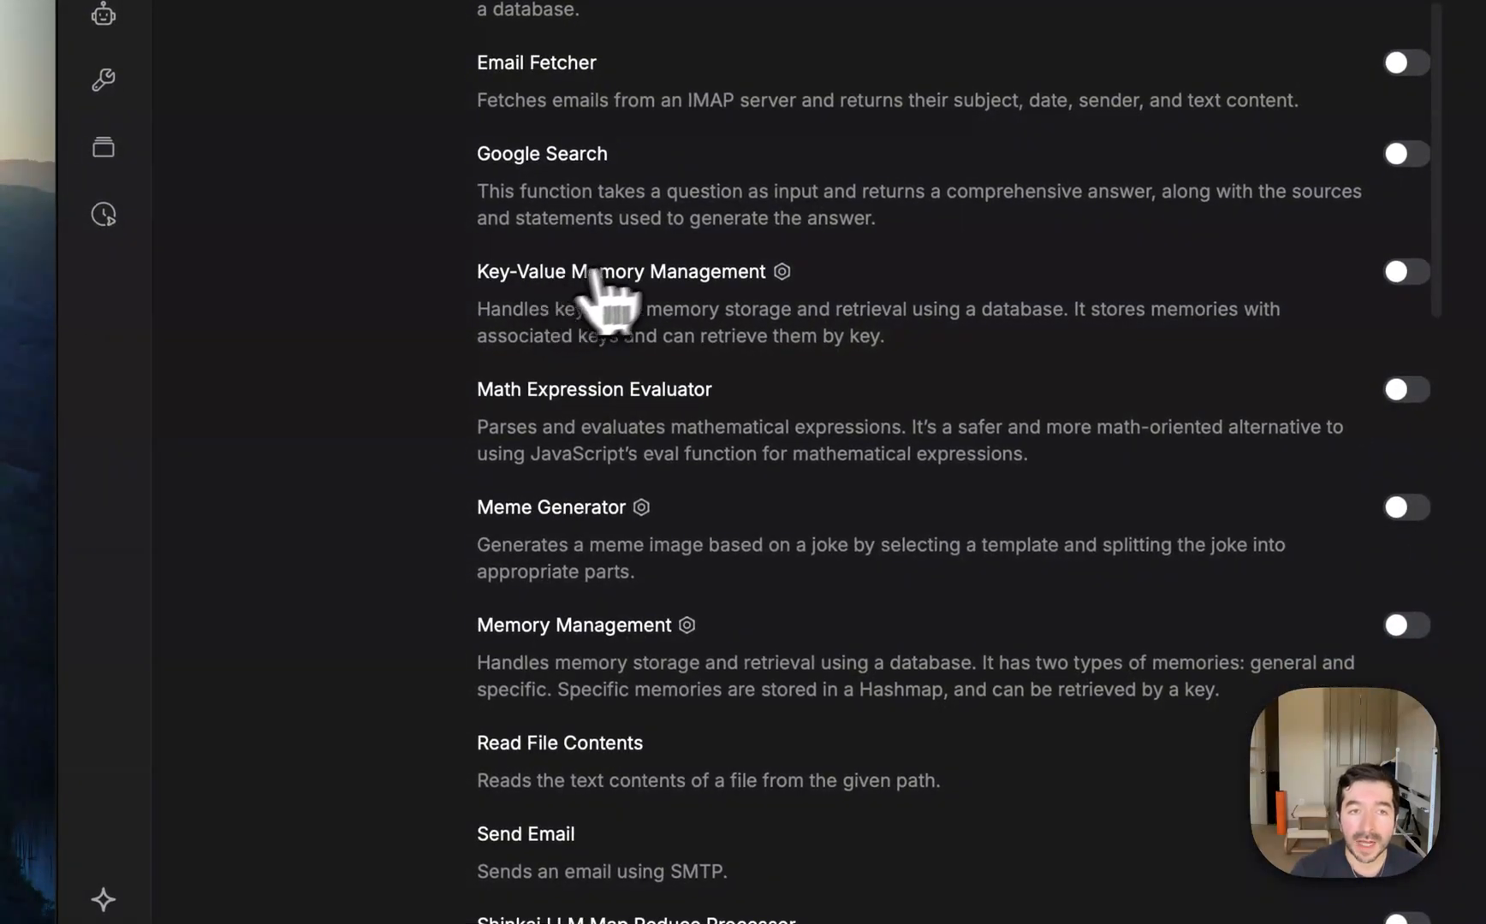